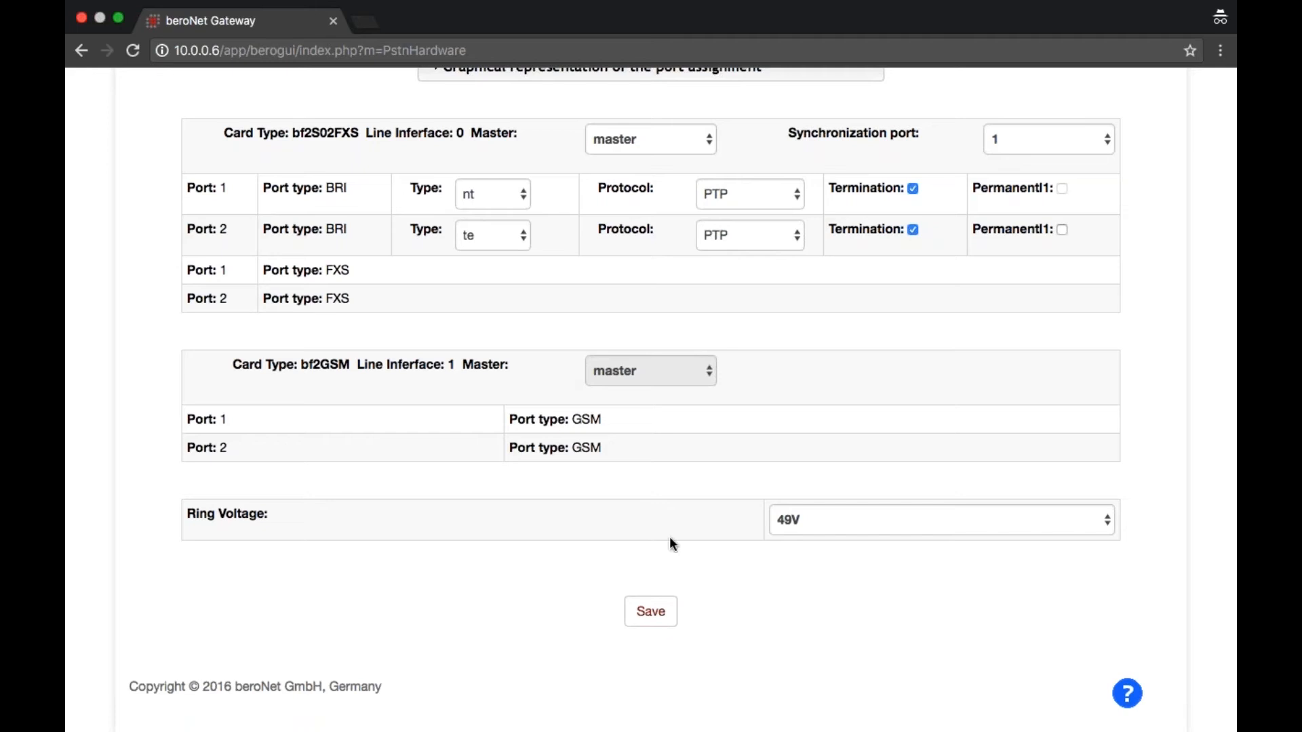
pyautogui.scroll(5, 892, 374)
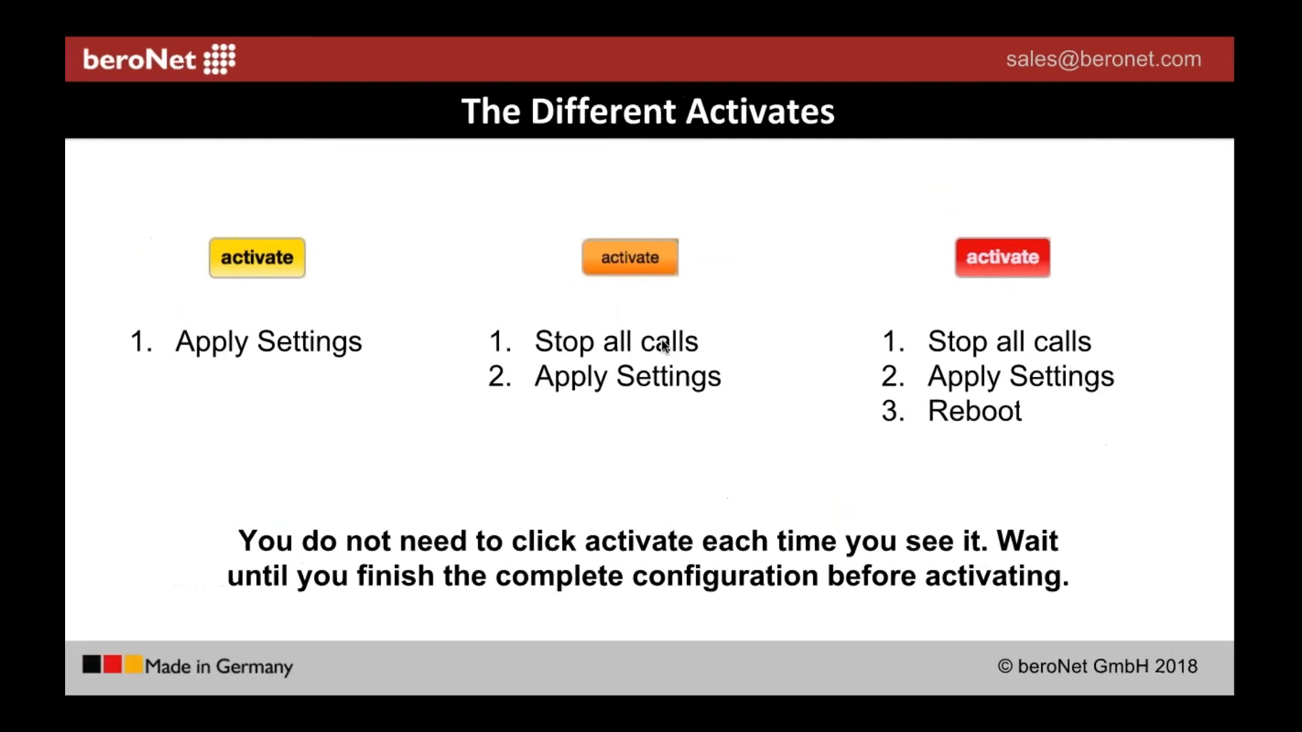
pyautogui.click(763, 366)
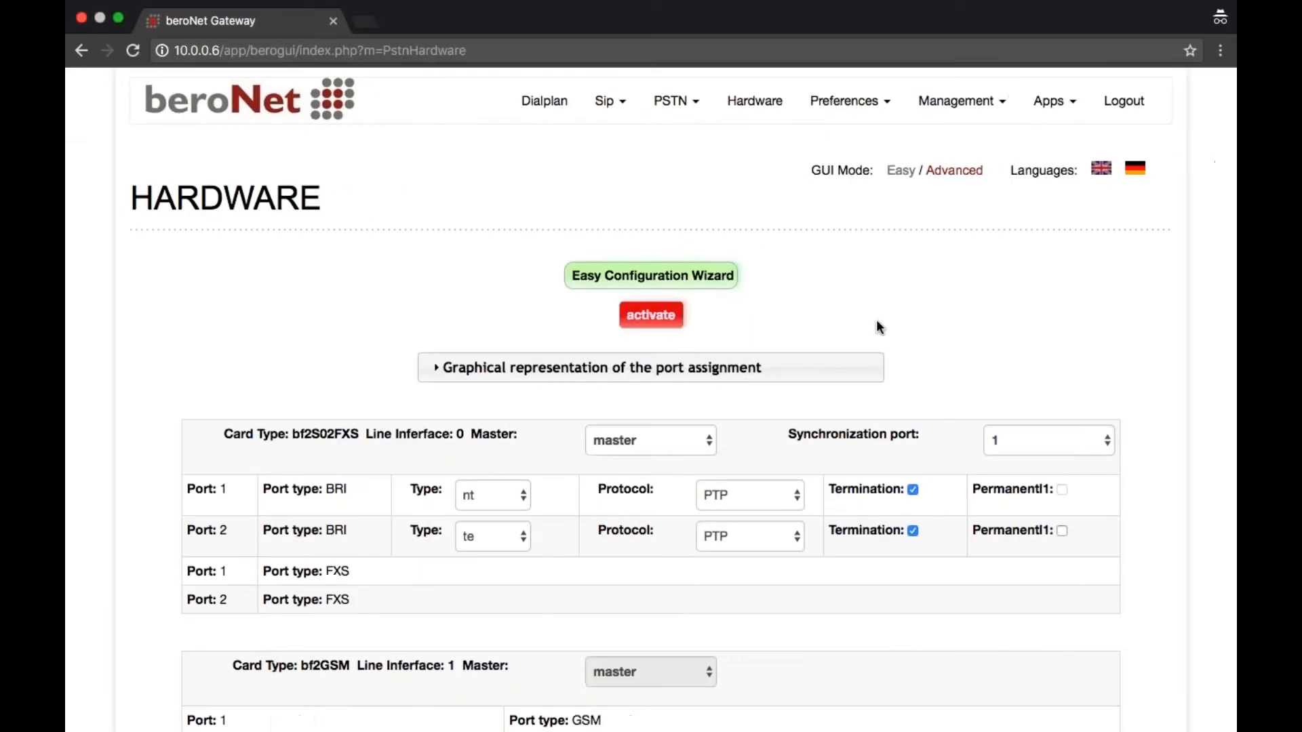
# Step: Add an ISDN BRI group named ISDN-PBX that uses Port 1 of Li0(bf2S02FXS), and save it
pyautogui.click(684, 102)
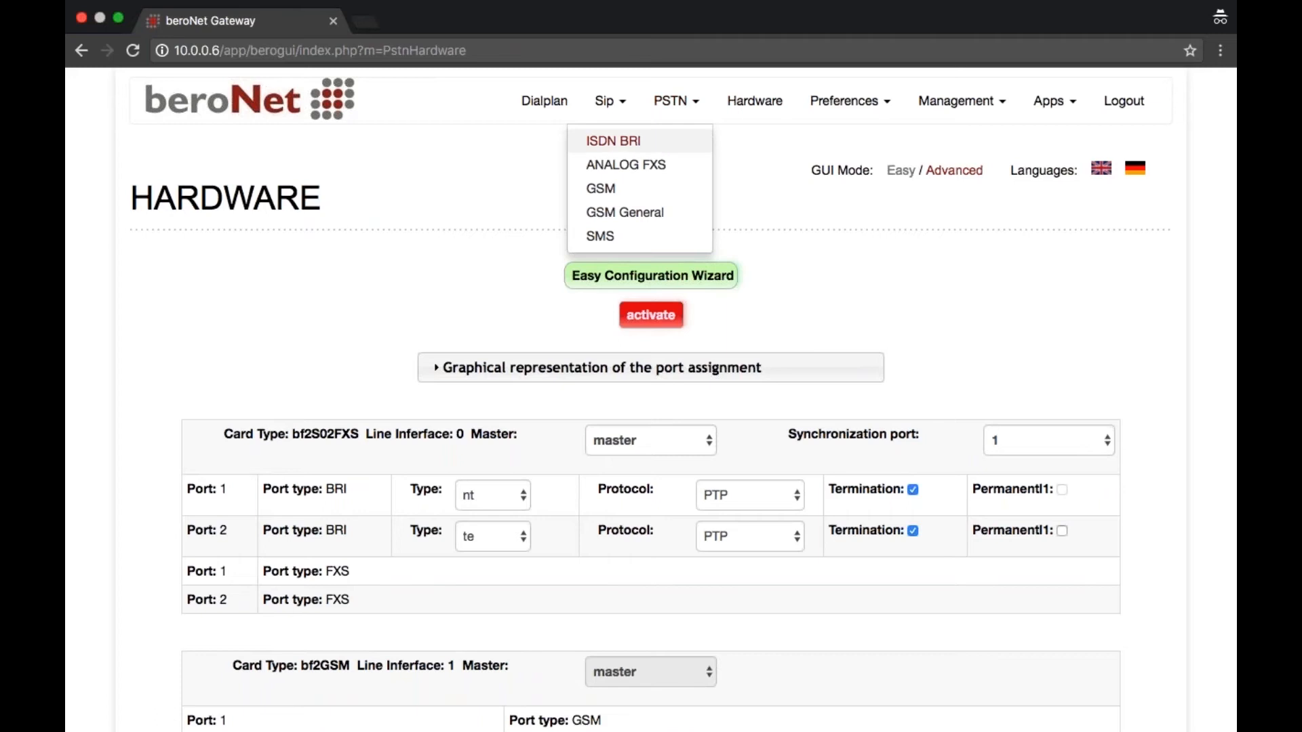
pyautogui.click(627, 141)
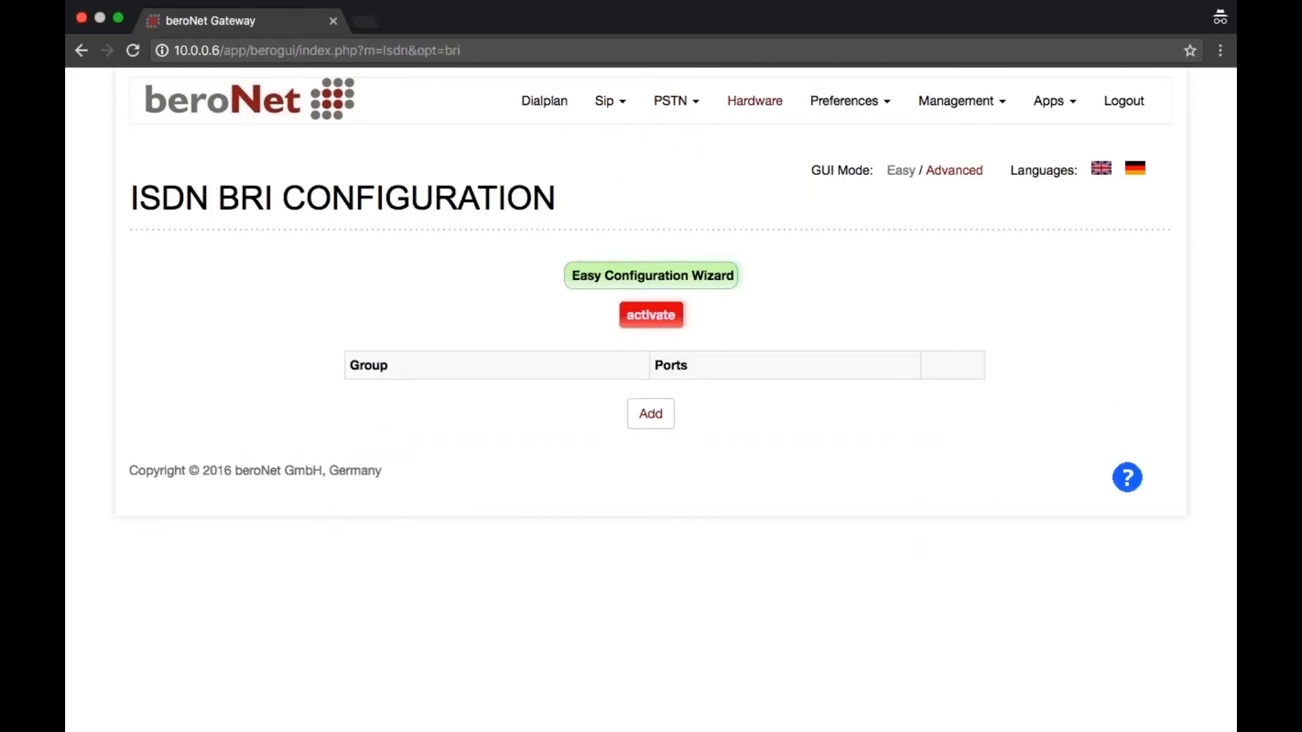
pyautogui.click(649, 425)
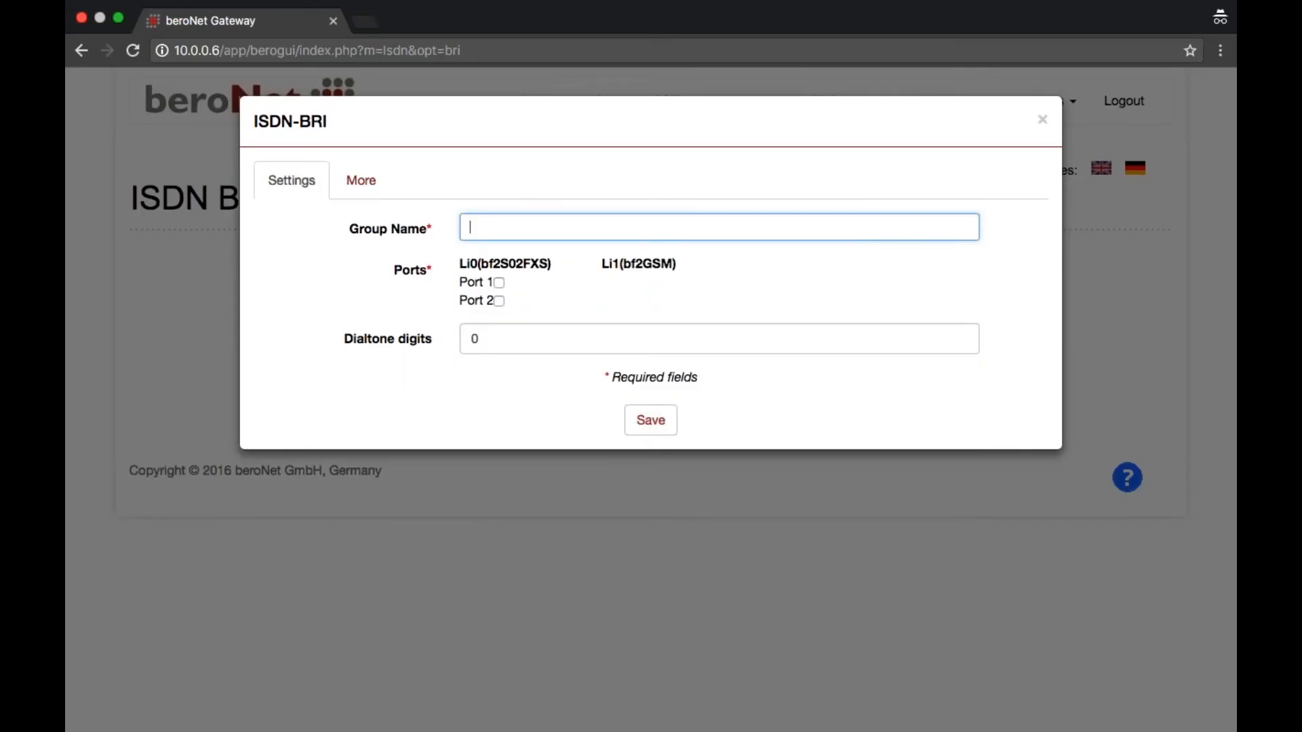
pyautogui.click(492, 234)
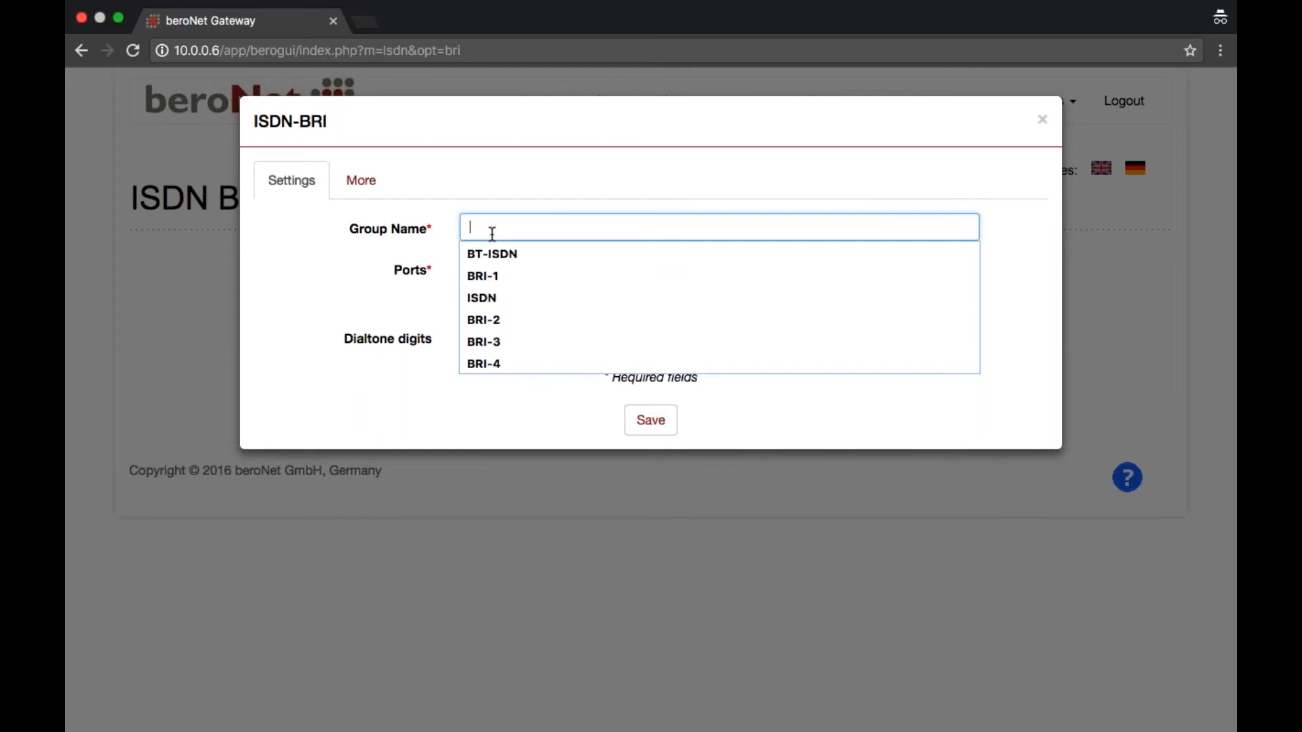
pyautogui.write('BRI-')
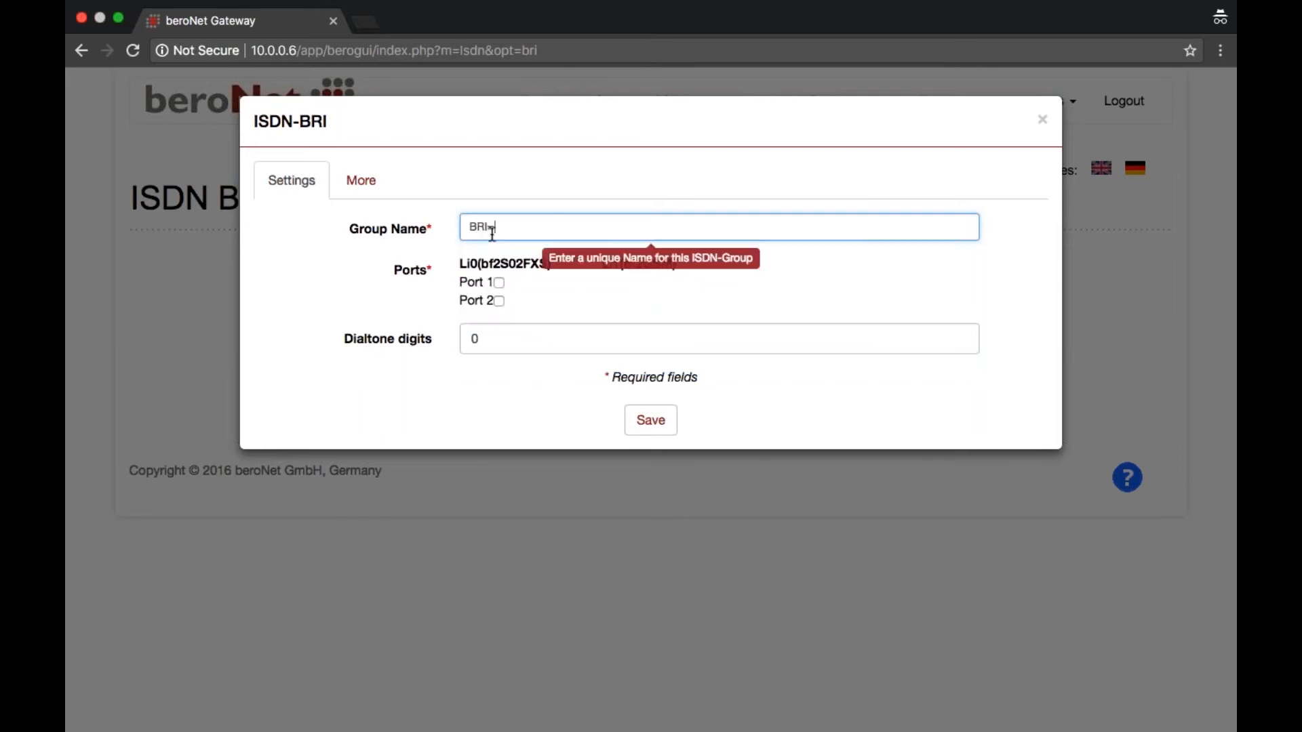
pyautogui.press('BackSpace')
pyautogui.press('BackSpace')
pyautogui.press('BackSpace')
pyautogui.press('BackSpace')
pyautogui.write('IS')
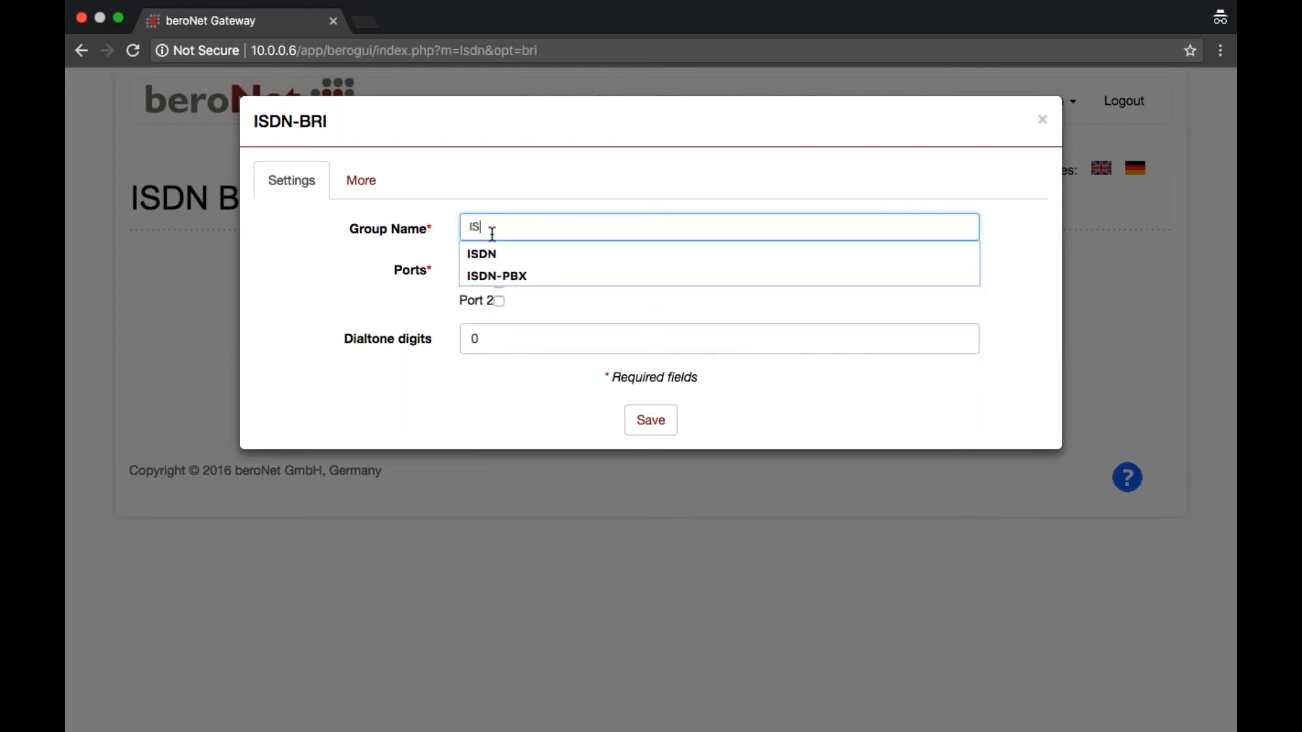
pyautogui.write('DN-PBX')
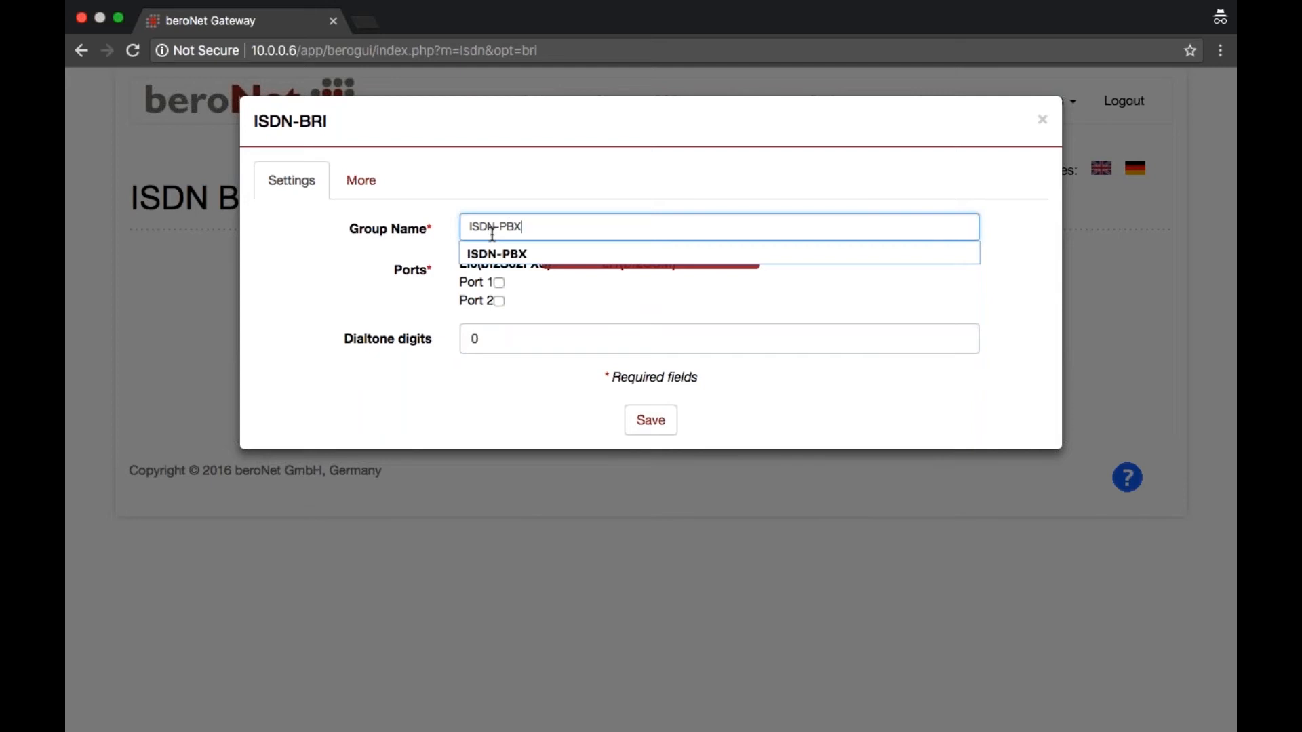
pyautogui.click(511, 204)
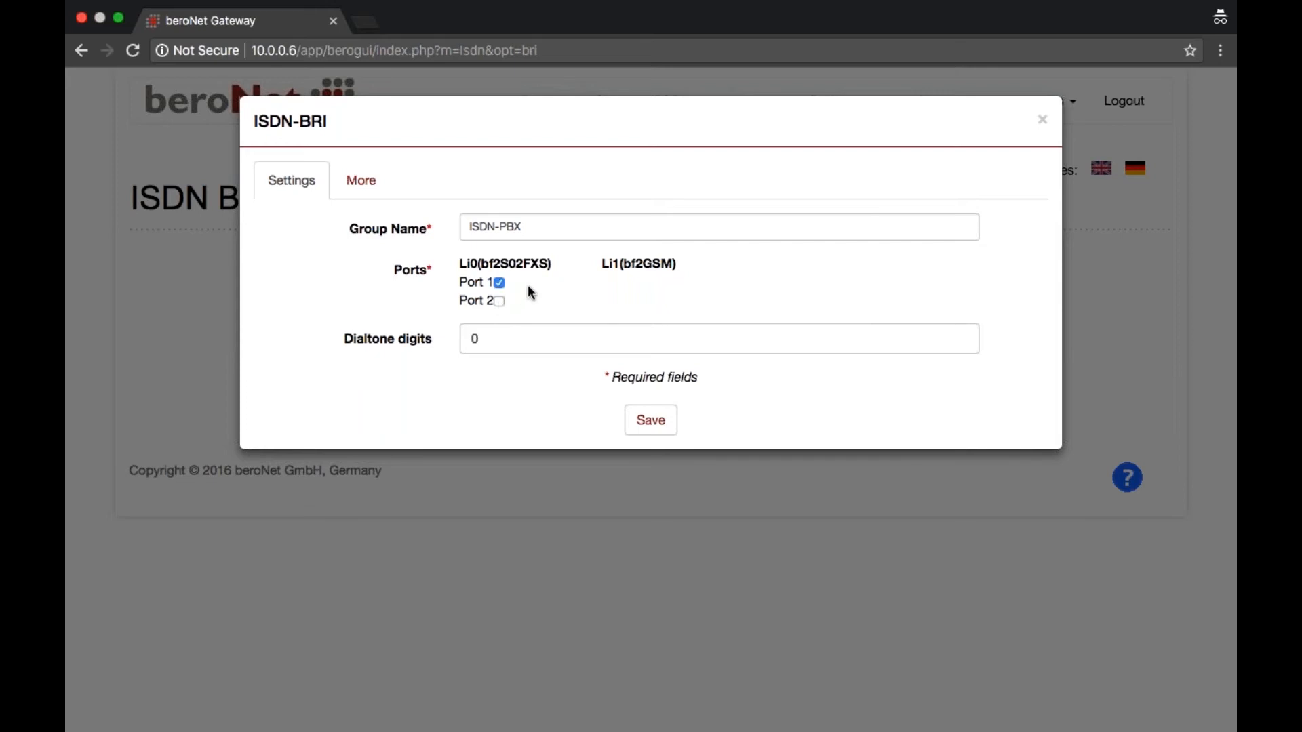
pyautogui.click(647, 422)
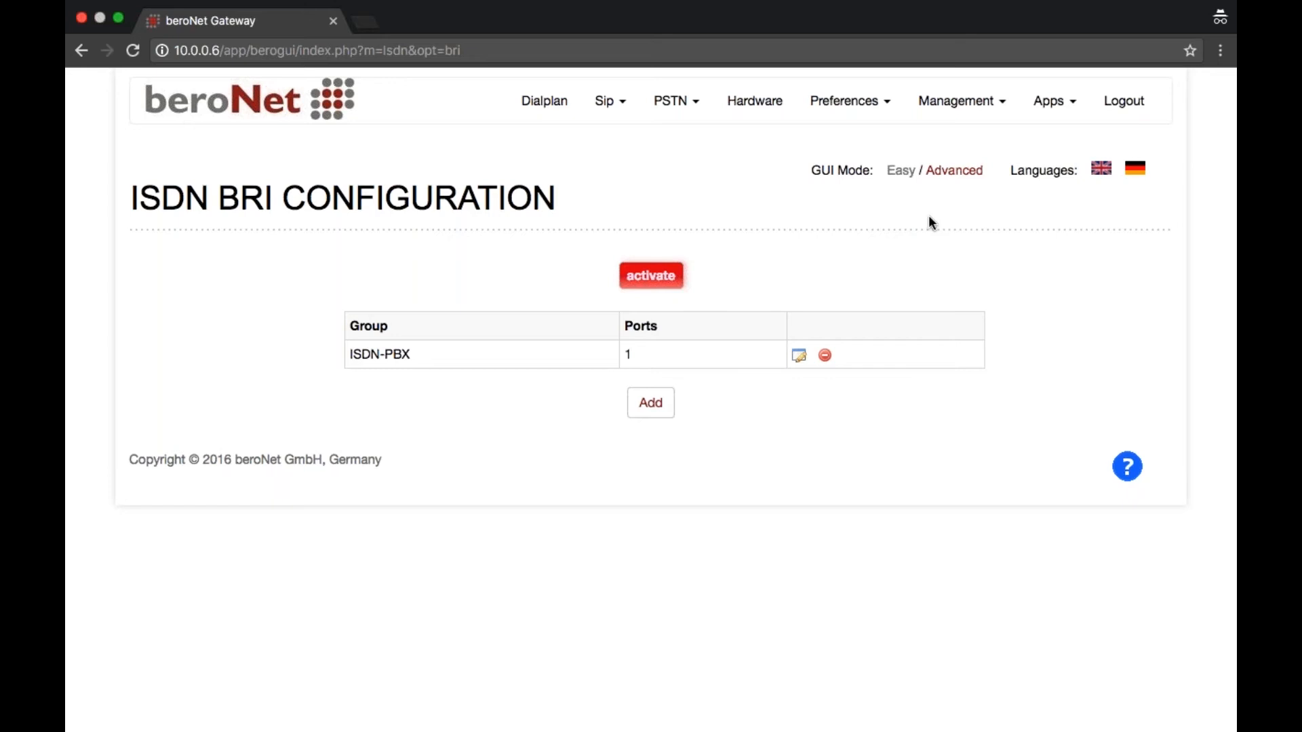
# Step: Switch the GUI mode to Advanced and open the ISDN-PBX group's full settings for editing
pyautogui.click(959, 175)
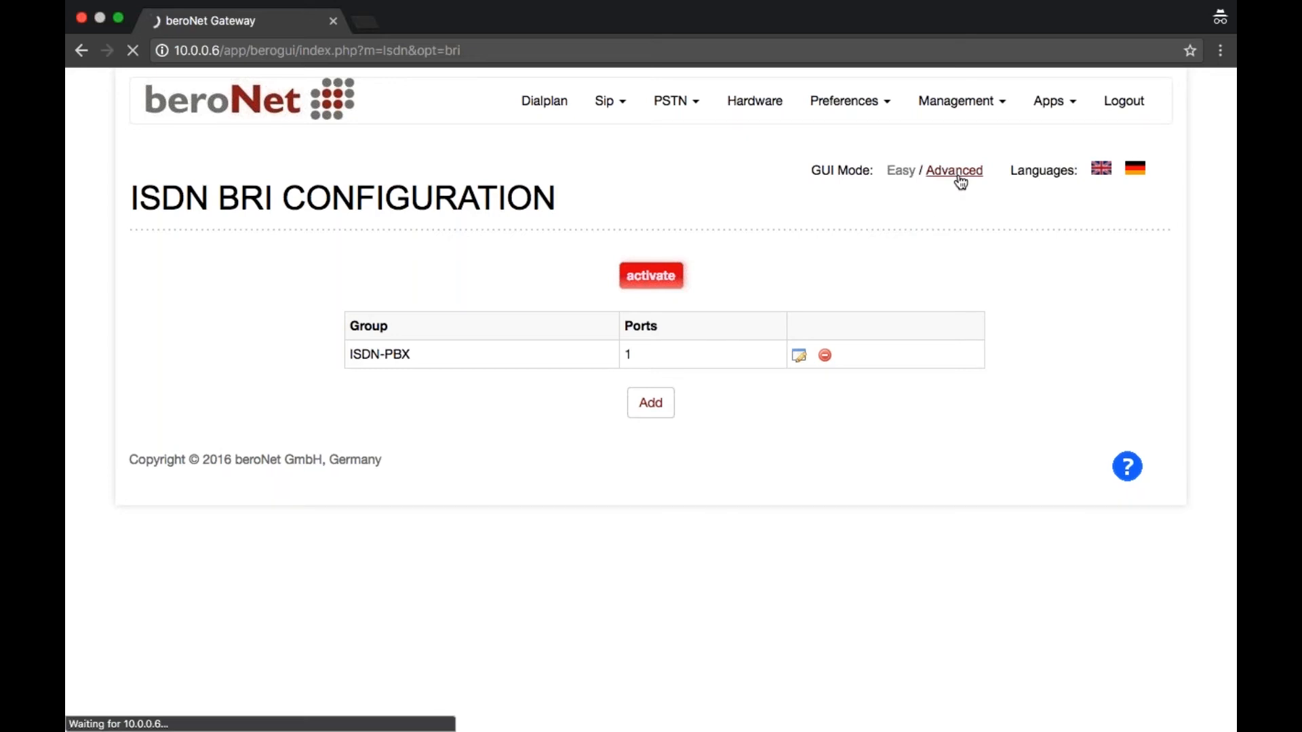
pyautogui.click(800, 358)
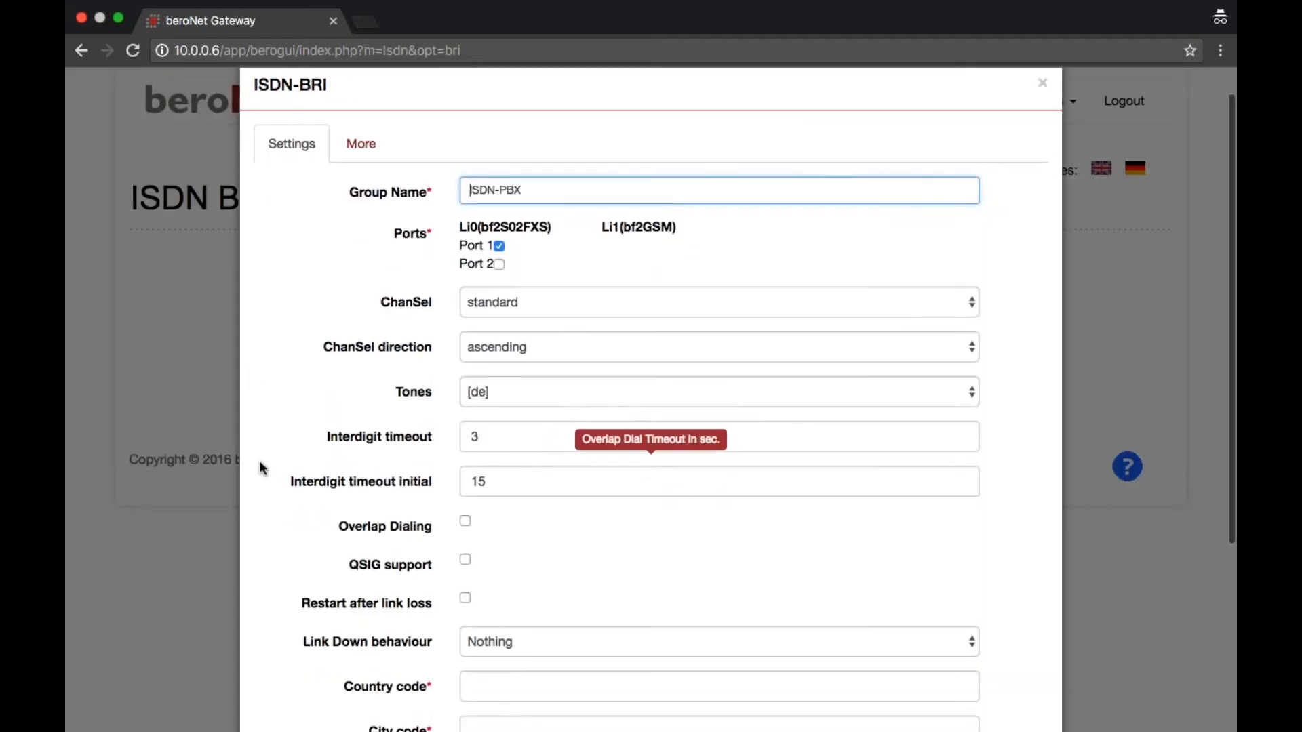
pyautogui.scroll(-5, 259, 461)
pyautogui.scroll(5, 259, 461)
pyautogui.scroll(-5, 259, 461)
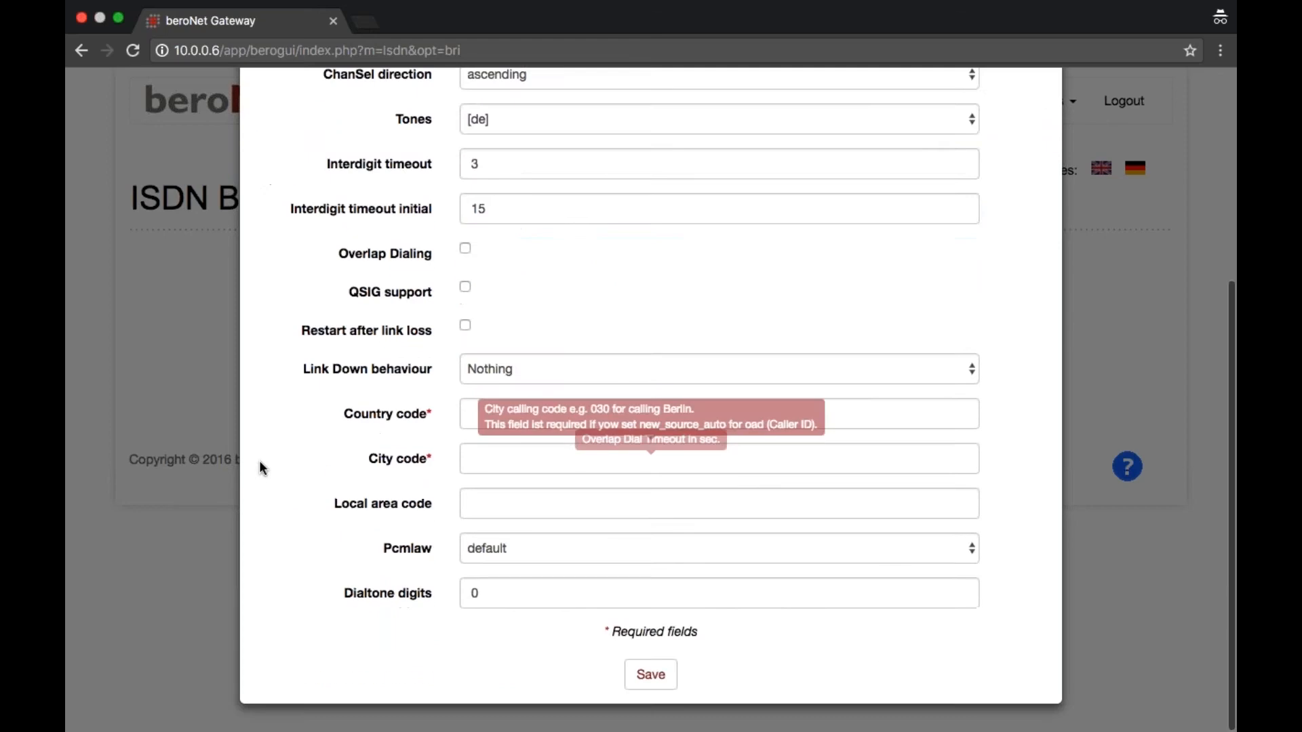
pyautogui.scroll(5, 259, 461)
pyautogui.scroll(-2, 372, 478)
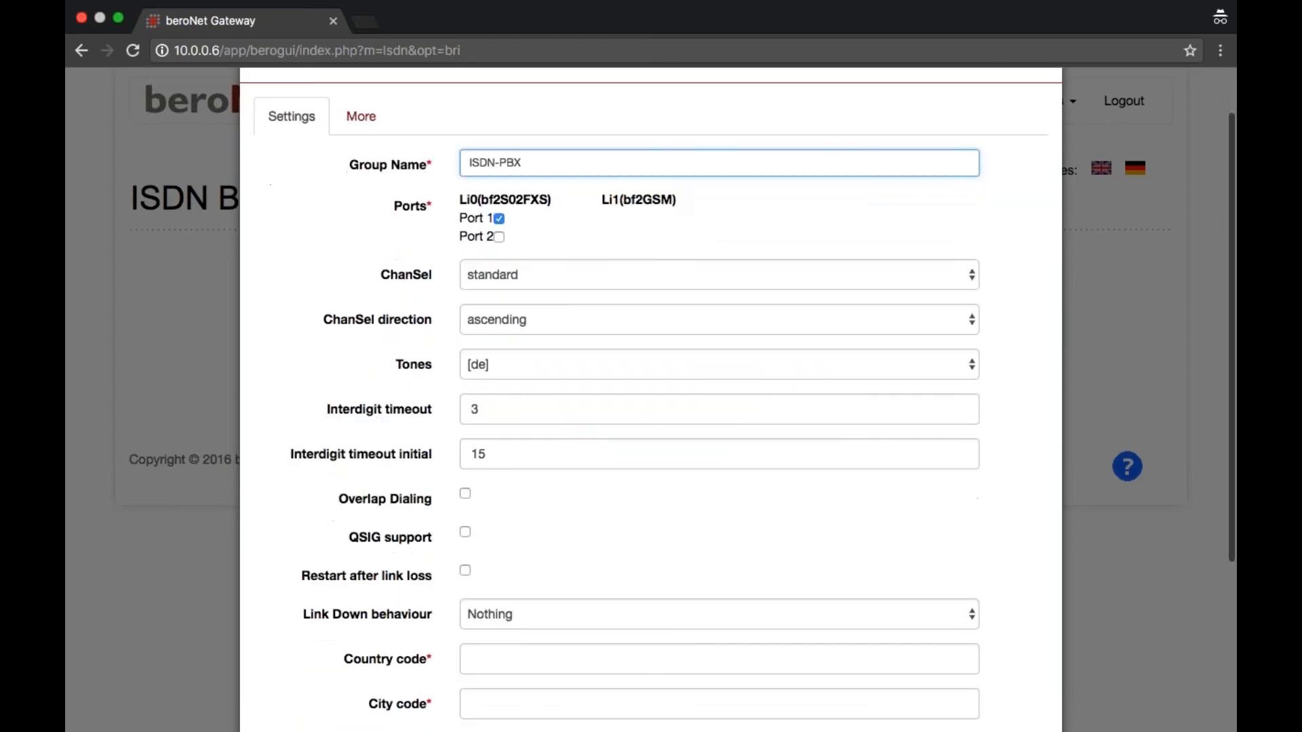
# Step: Examine the country options for Tones, keeping [de], and the descriptions of the group's interdigit timeout settings
pyautogui.click(510, 359)
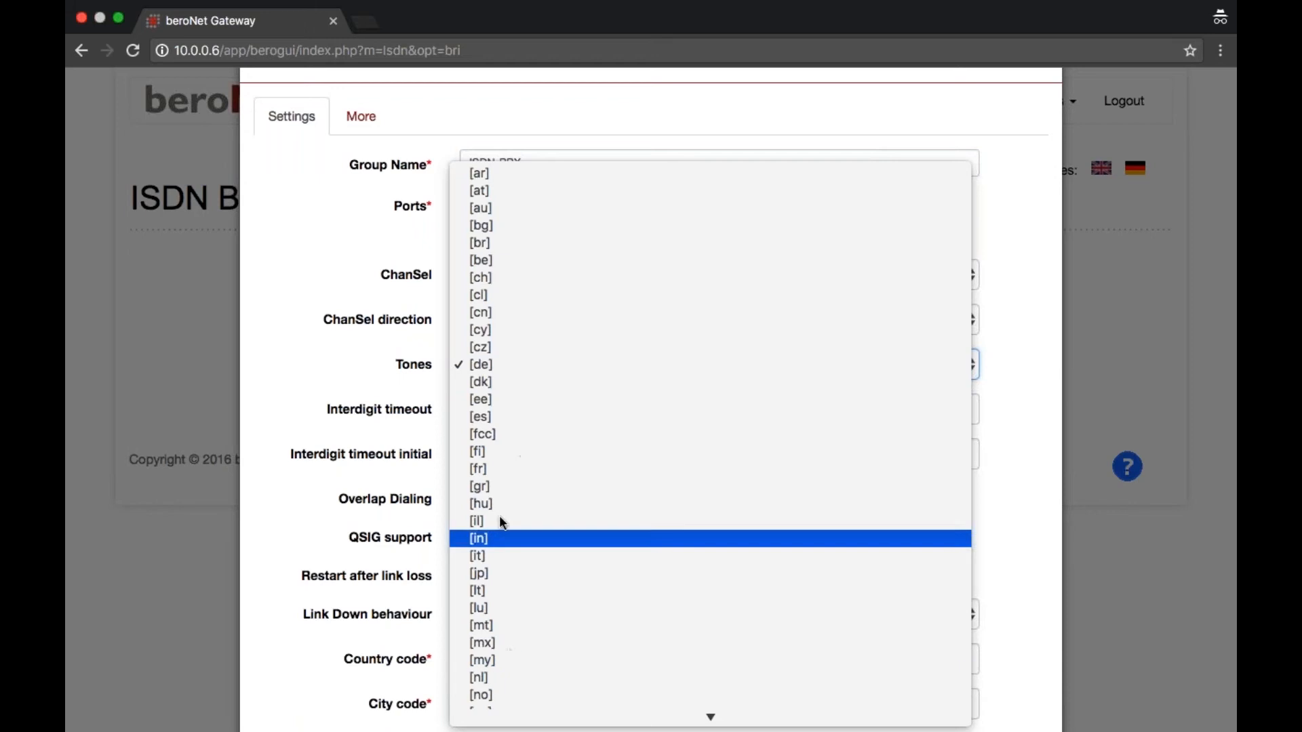
pyautogui.click(508, 363)
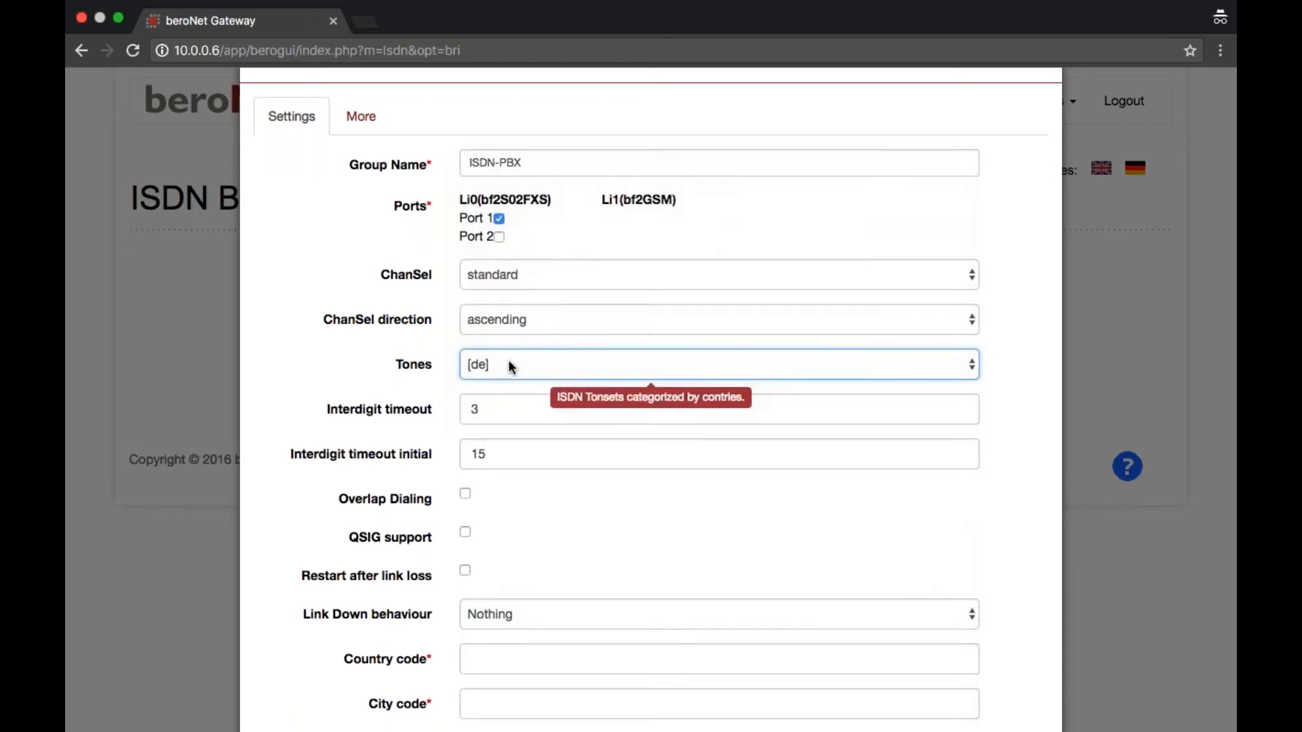
pyautogui.scroll(-2, 323, 348)
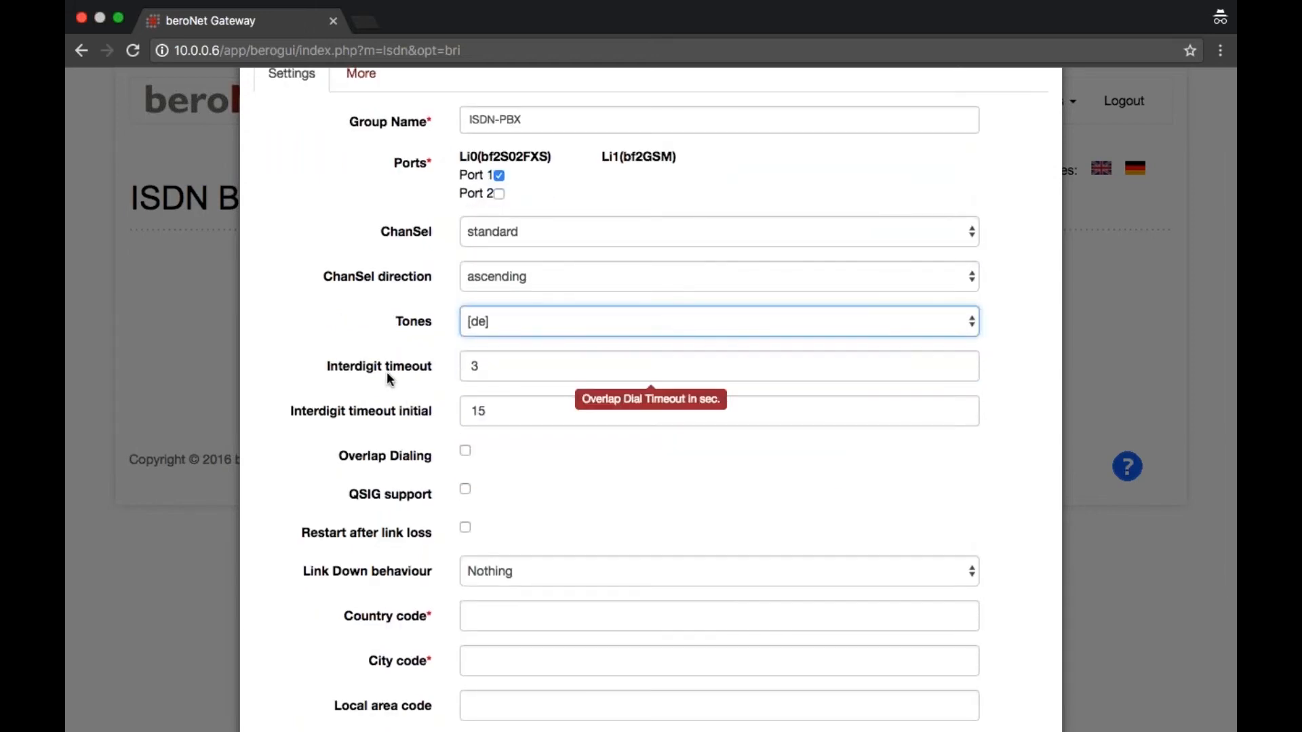
pyautogui.moveTo(400, 408)
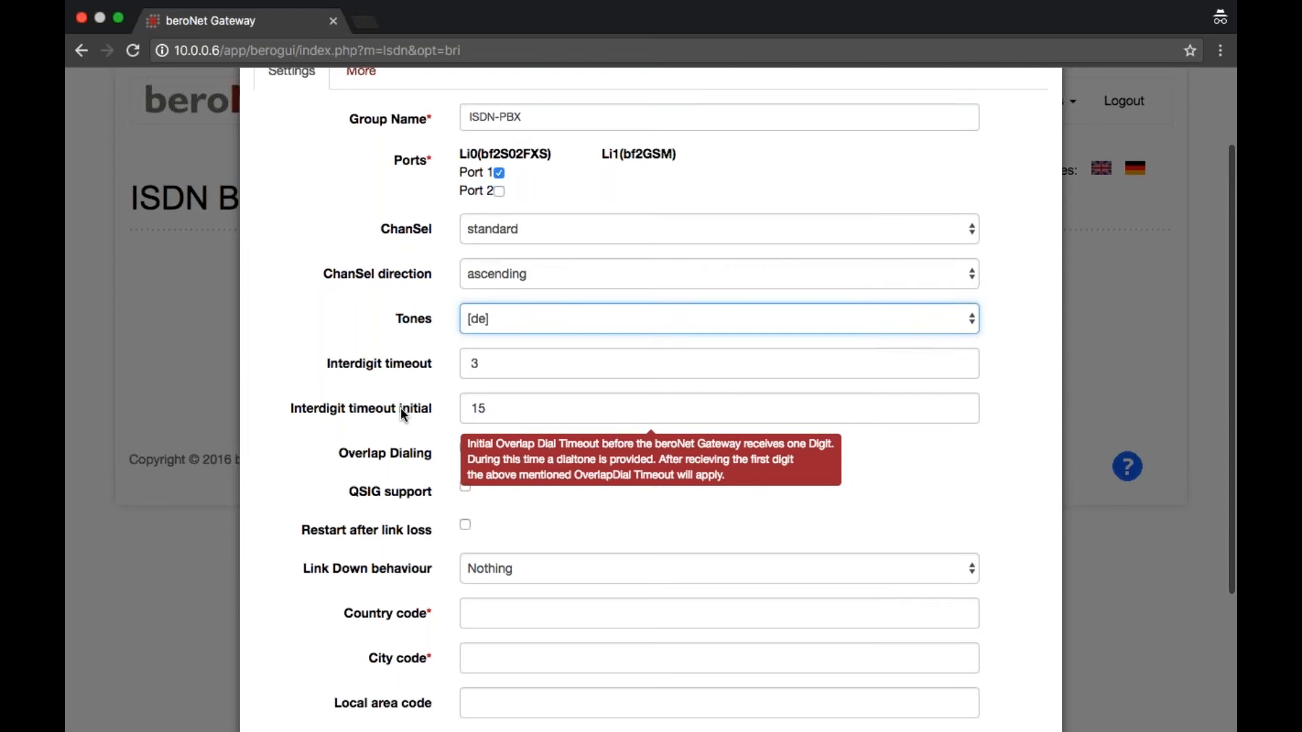
# Step: Set the ISDN-PBX group's country code to 0049 and city code to 030, and save the group
pyautogui.scroll(-5, 400, 408)
pyautogui.click(494, 475)
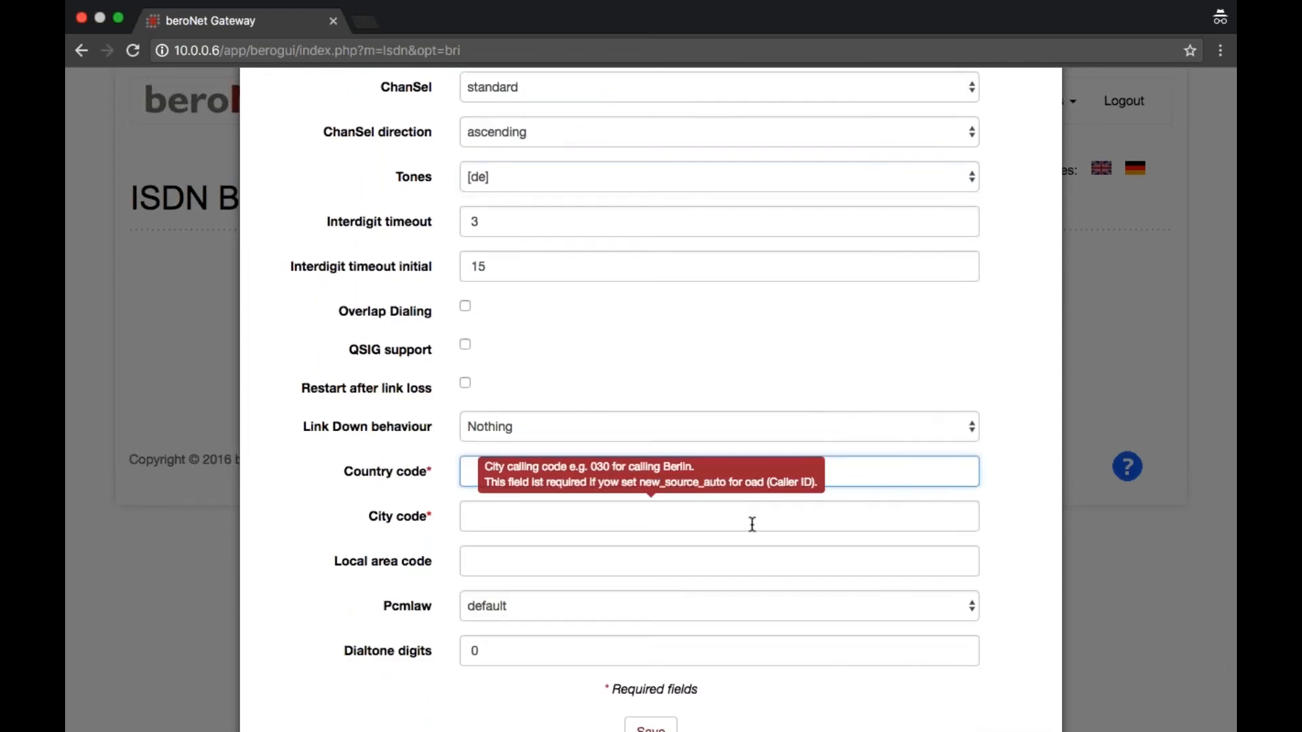
pyautogui.write('0')
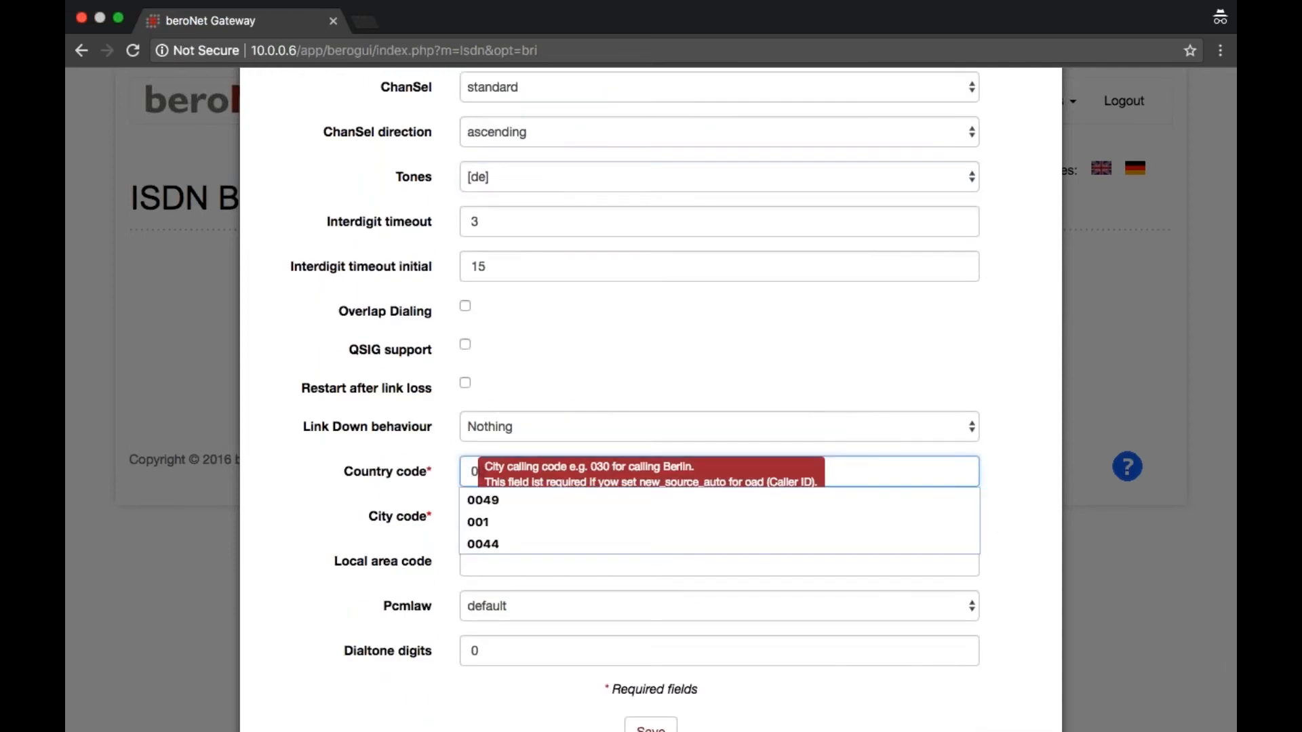
pyautogui.write('049')
pyautogui.press('Tab')
pyautogui.write('0')
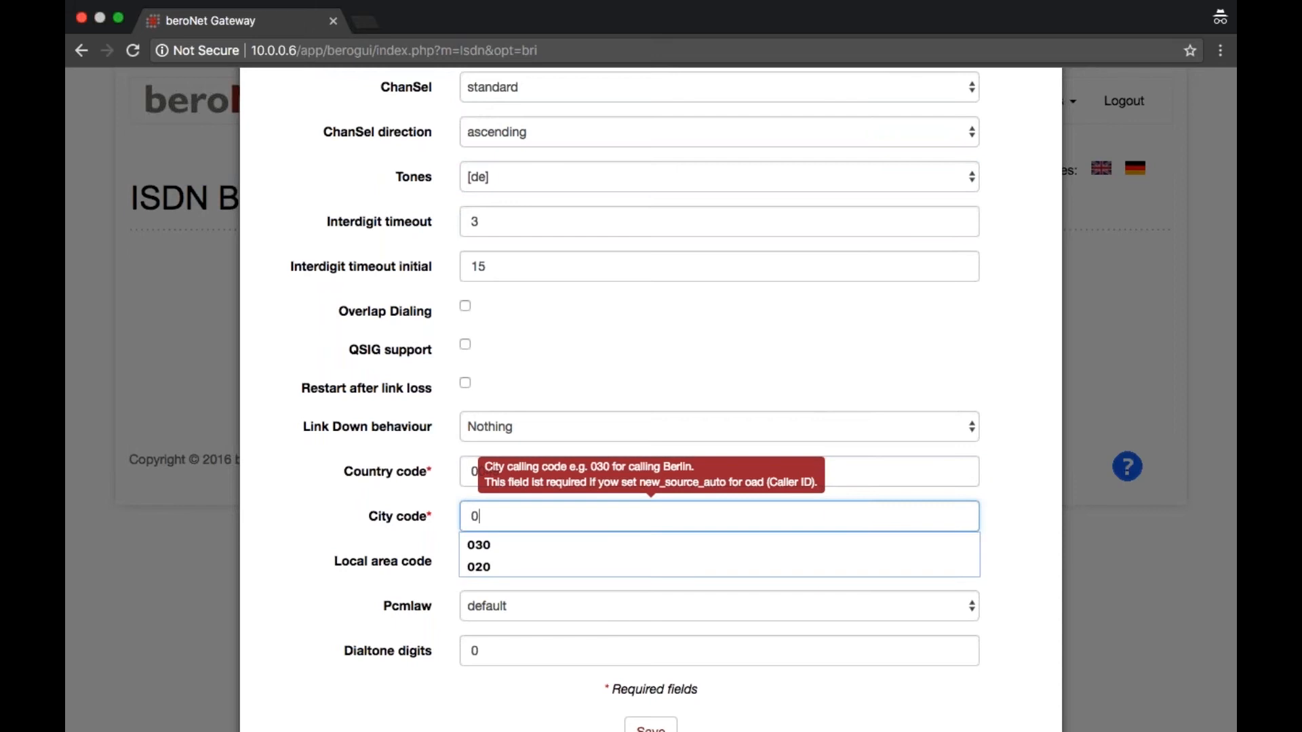
pyautogui.write('30')
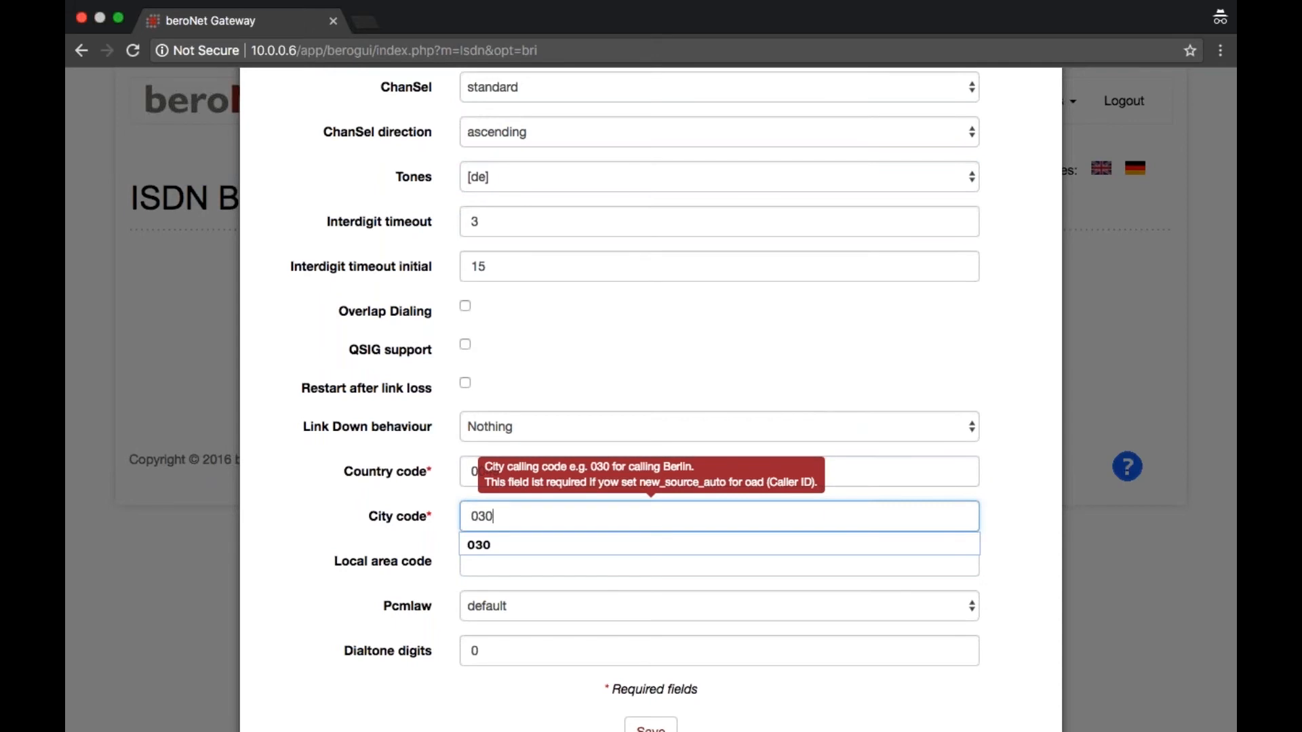
pyautogui.click(335, 498)
pyautogui.scroll(-2, 379, 562)
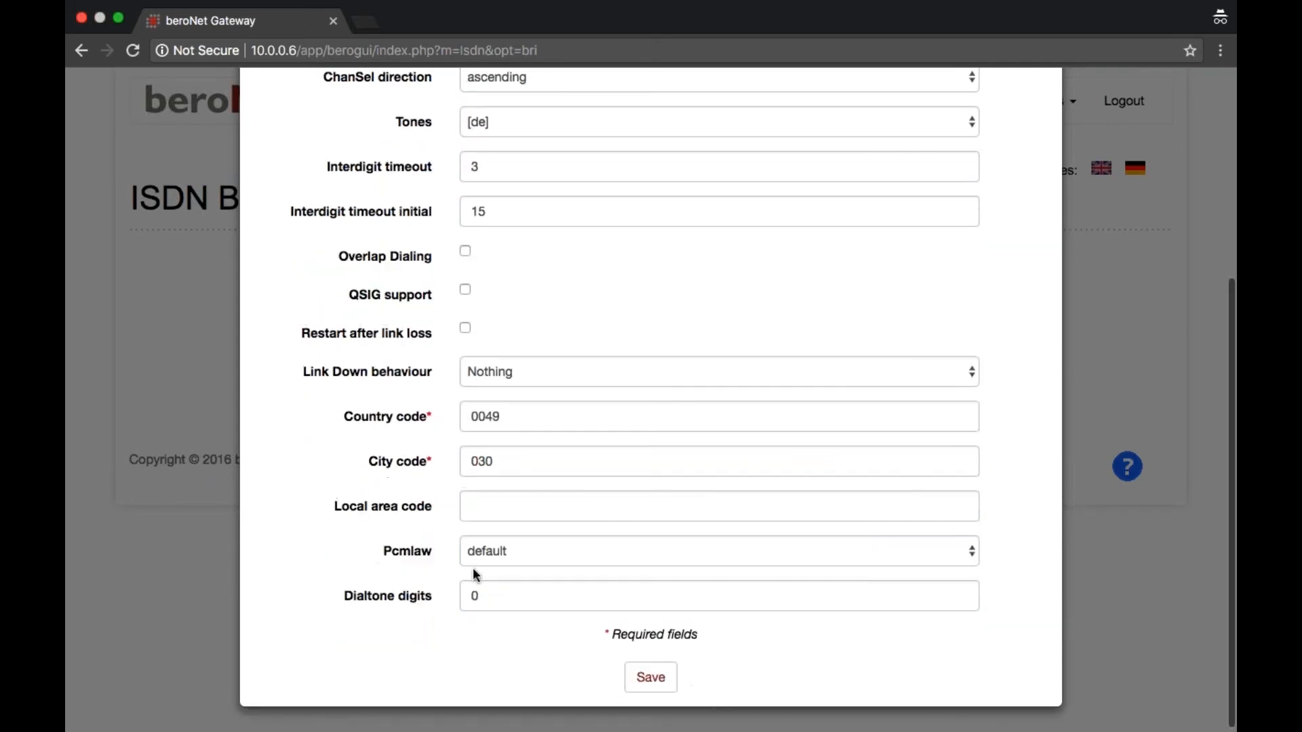
pyautogui.click(651, 678)
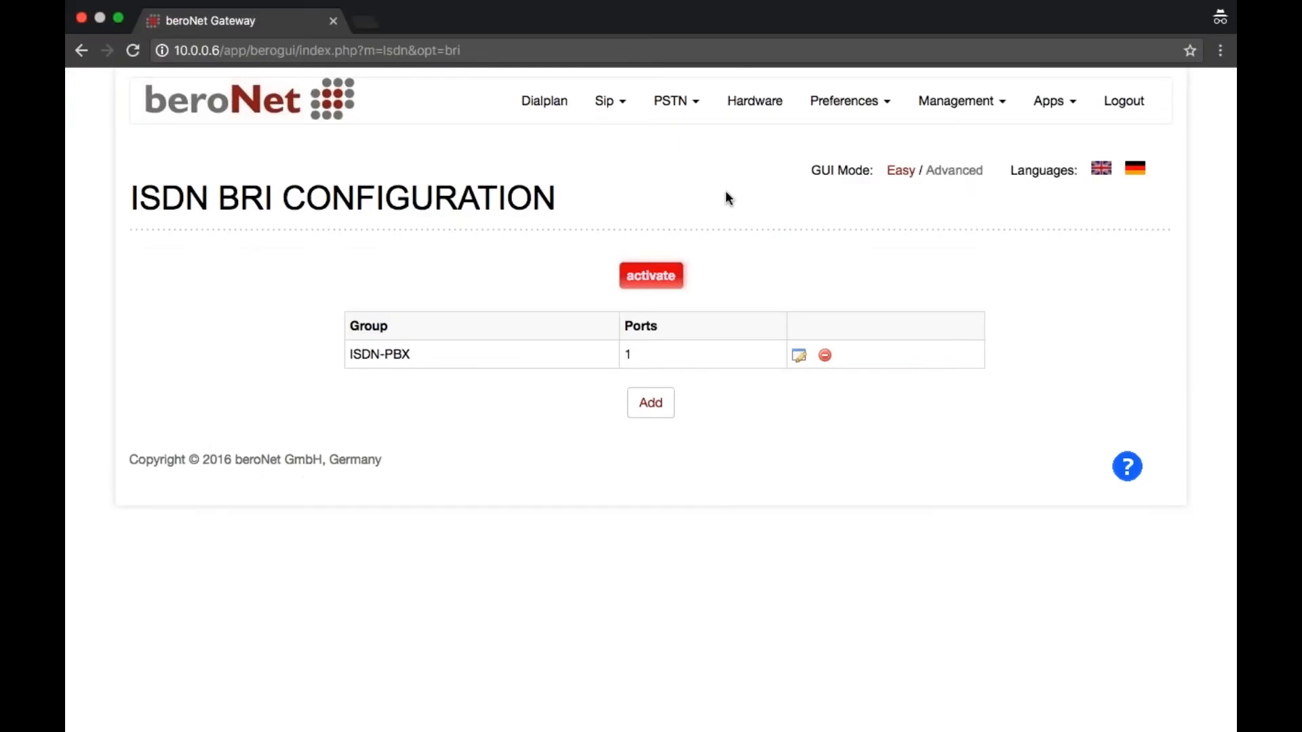
# Step: Start a new SIP configuration with the VoIP Provider profile and review the selectable providers, keeping QSC
pyautogui.moveTo(617, 114)
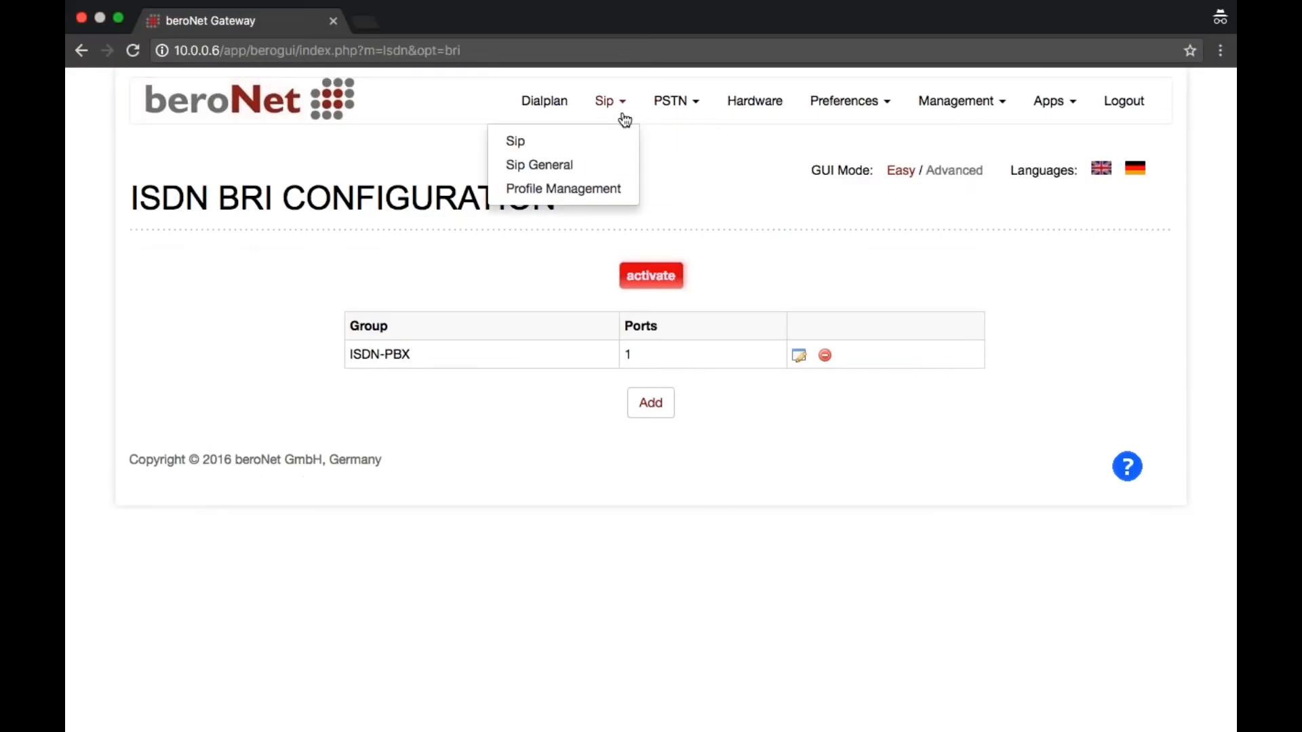
pyautogui.click(600, 152)
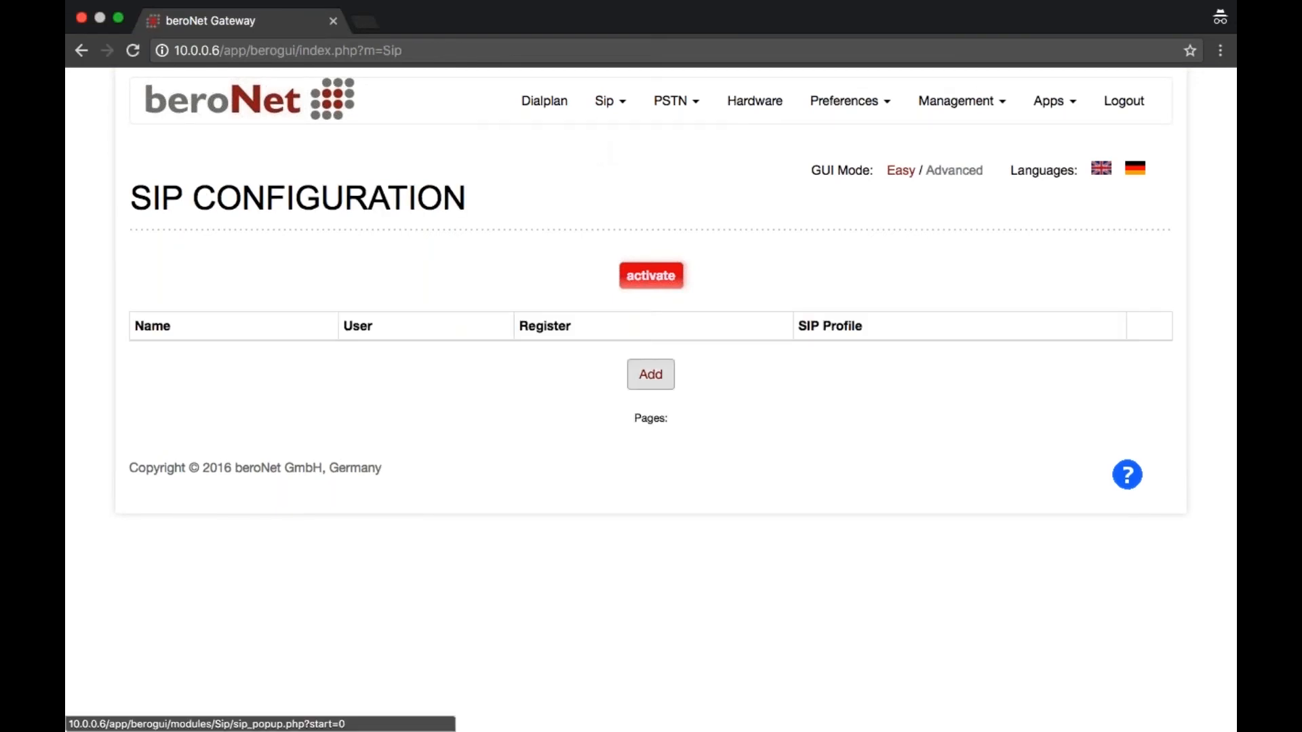
pyautogui.click(648, 377)
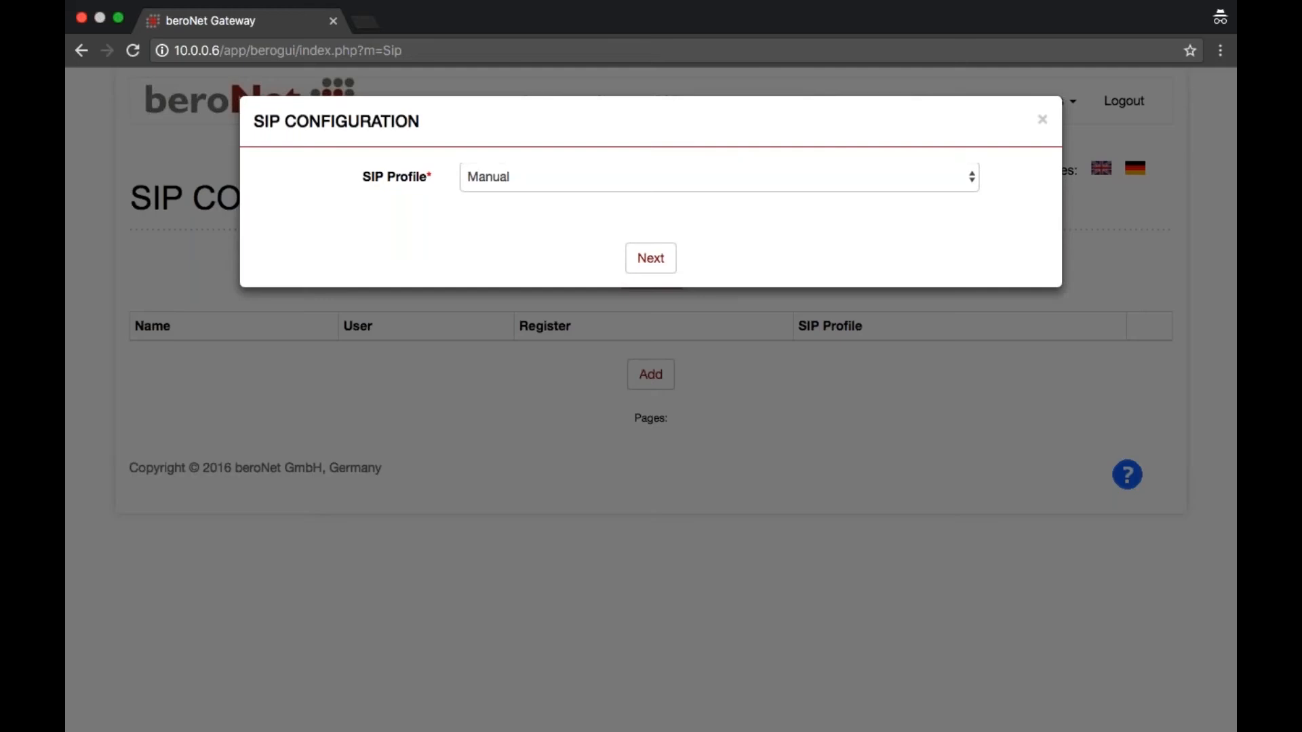
pyautogui.click(531, 196)
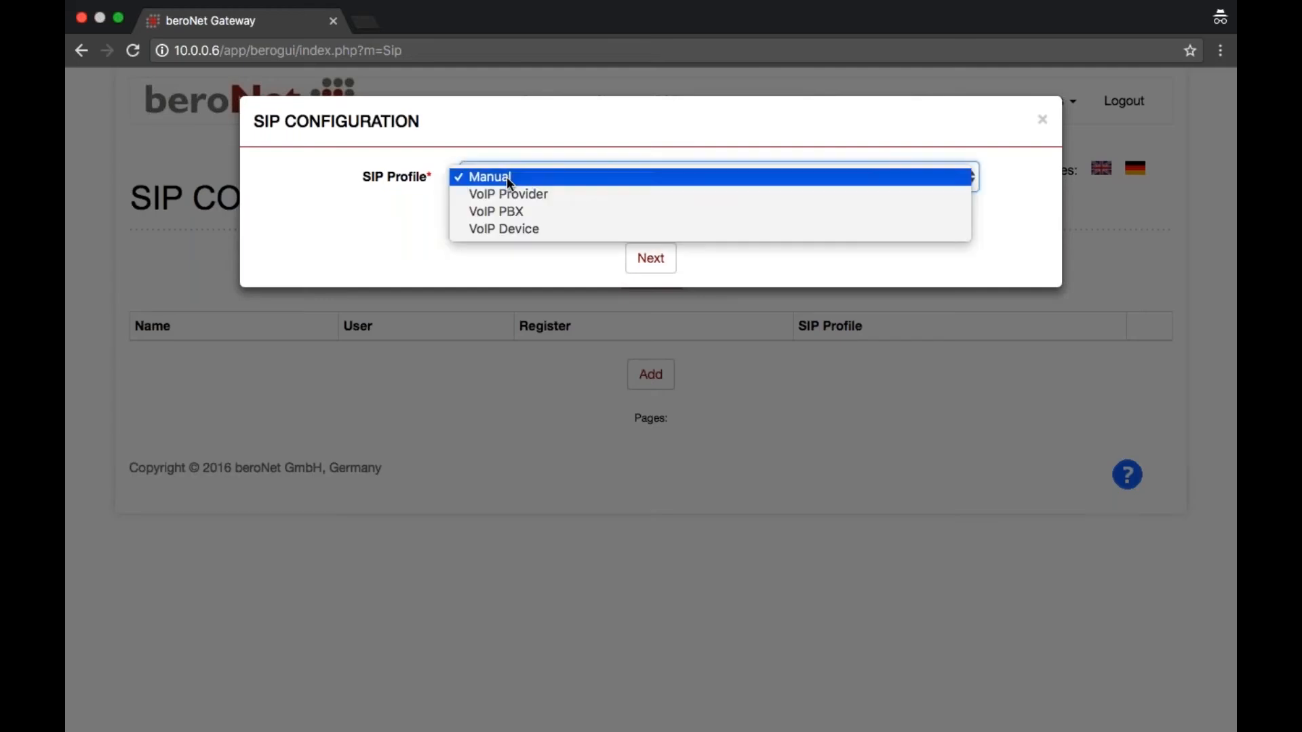
pyautogui.click(515, 198)
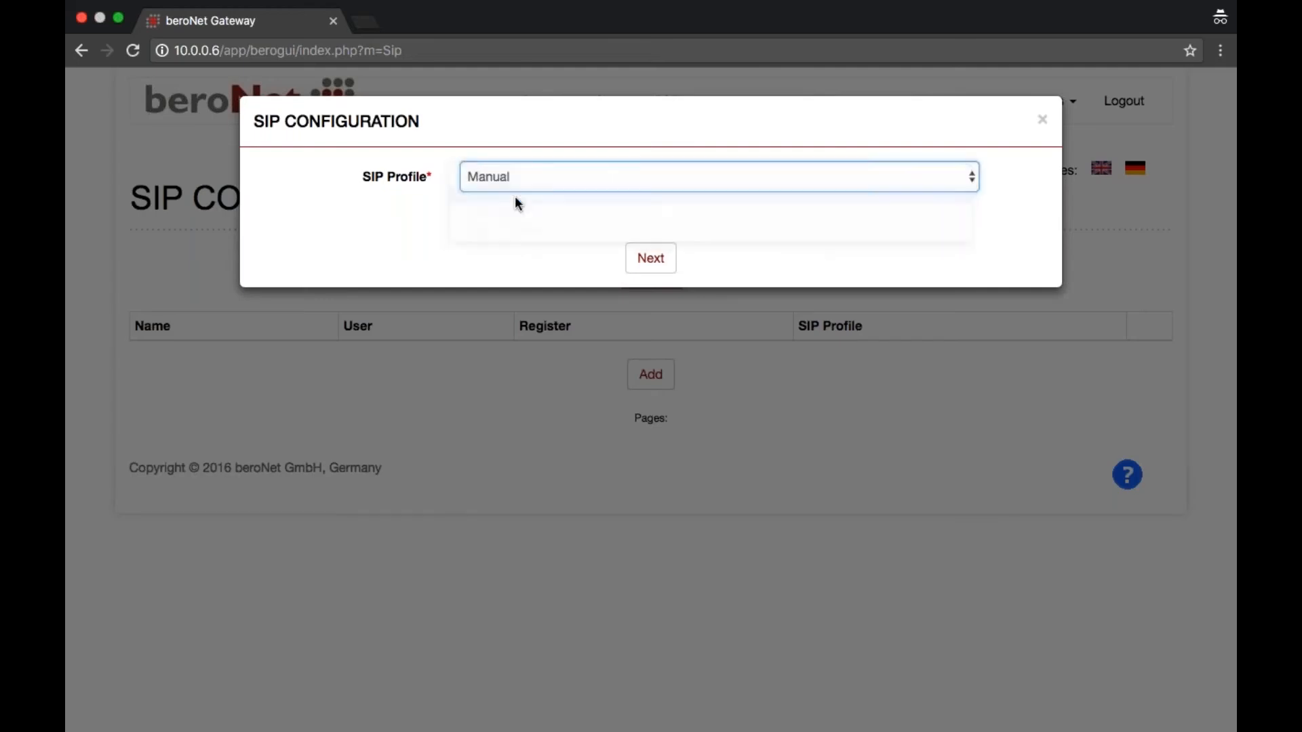
pyautogui.click(526, 209)
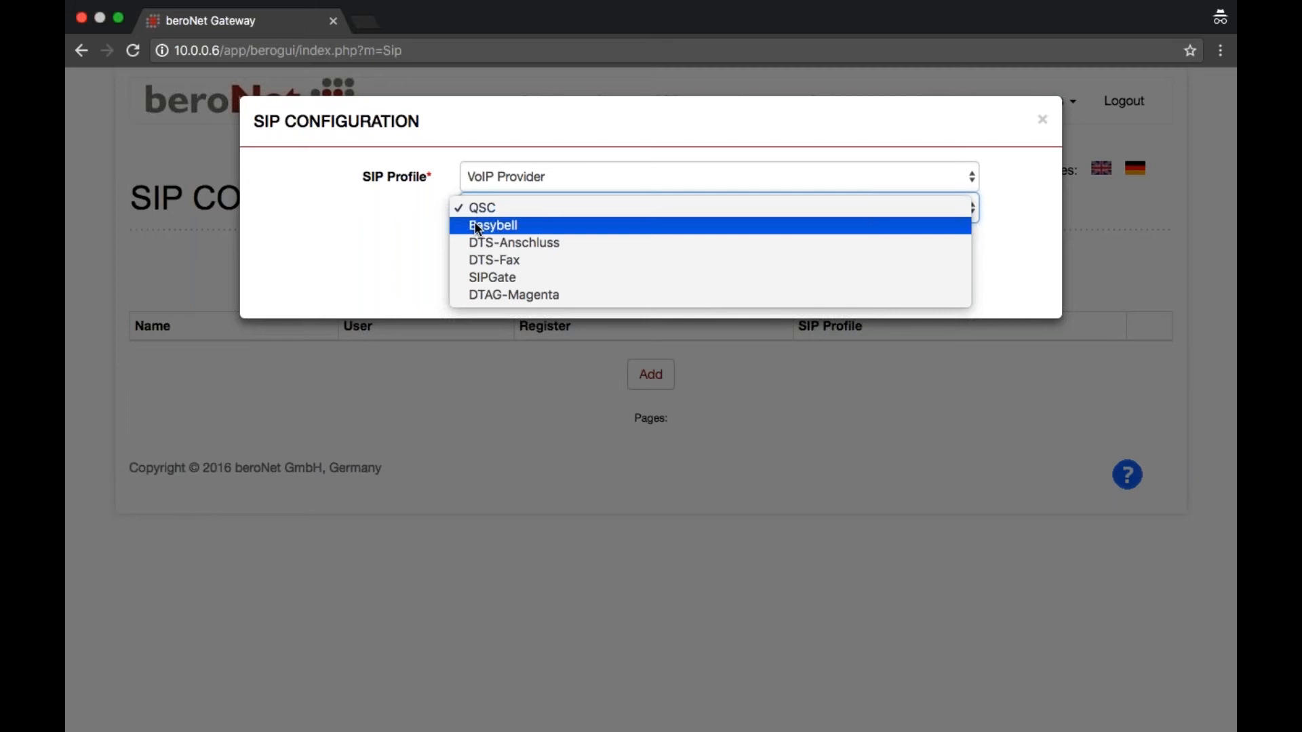
pyautogui.click(420, 227)
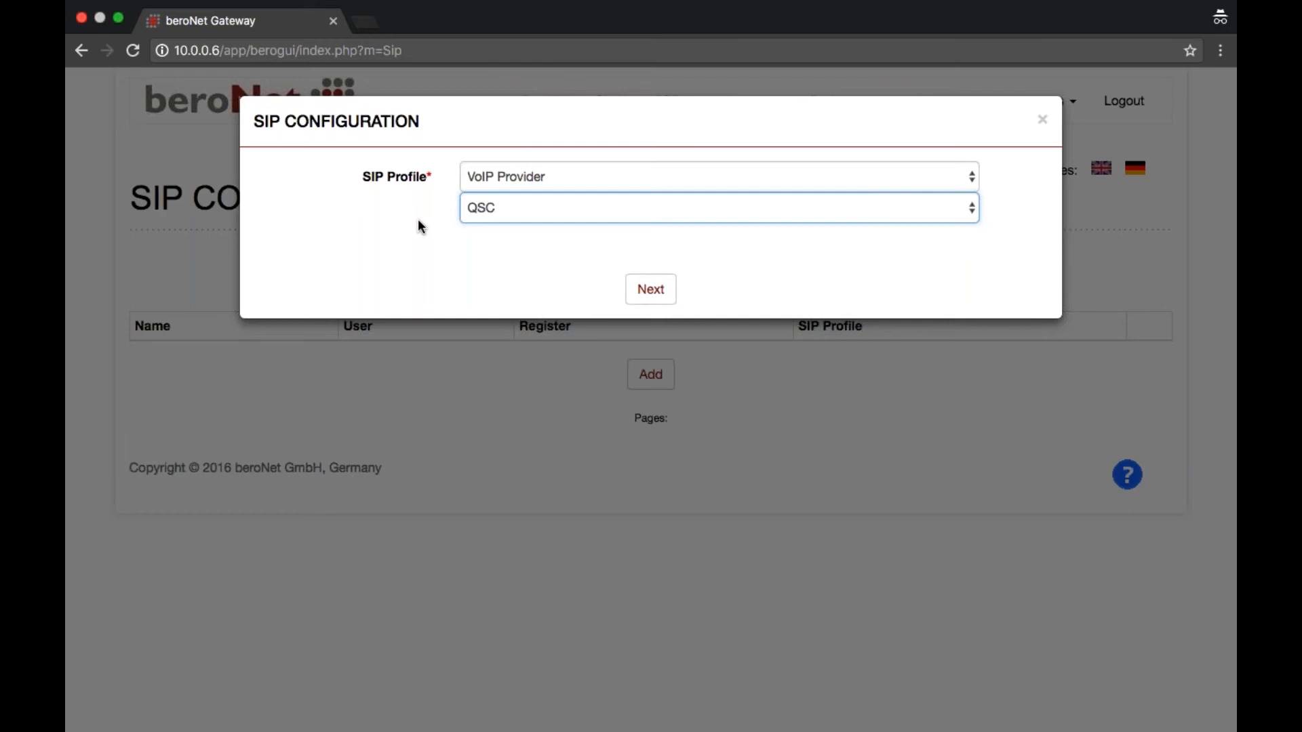
# Step: Open the beroNet documentation at wiki.beronet.com in a new browser tab
pyautogui.click(366, 21)
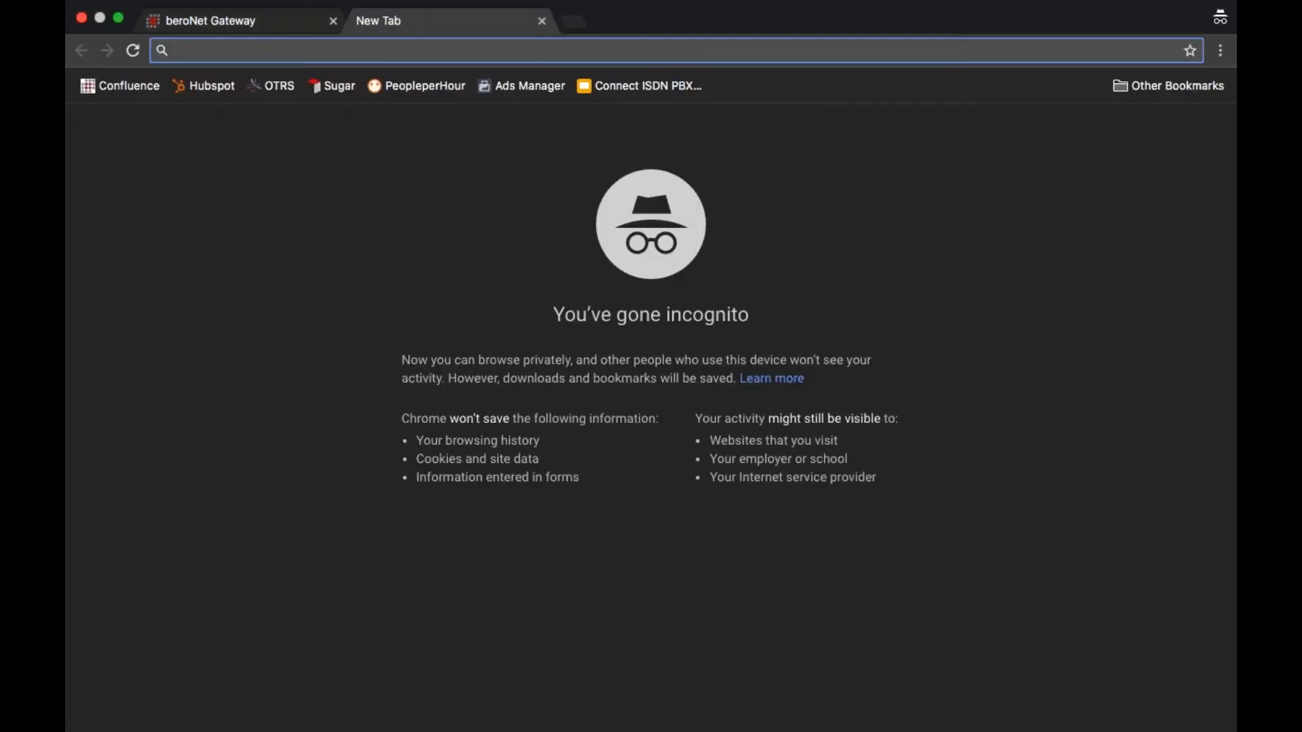
pyautogui.write('wiki.beronet.com')
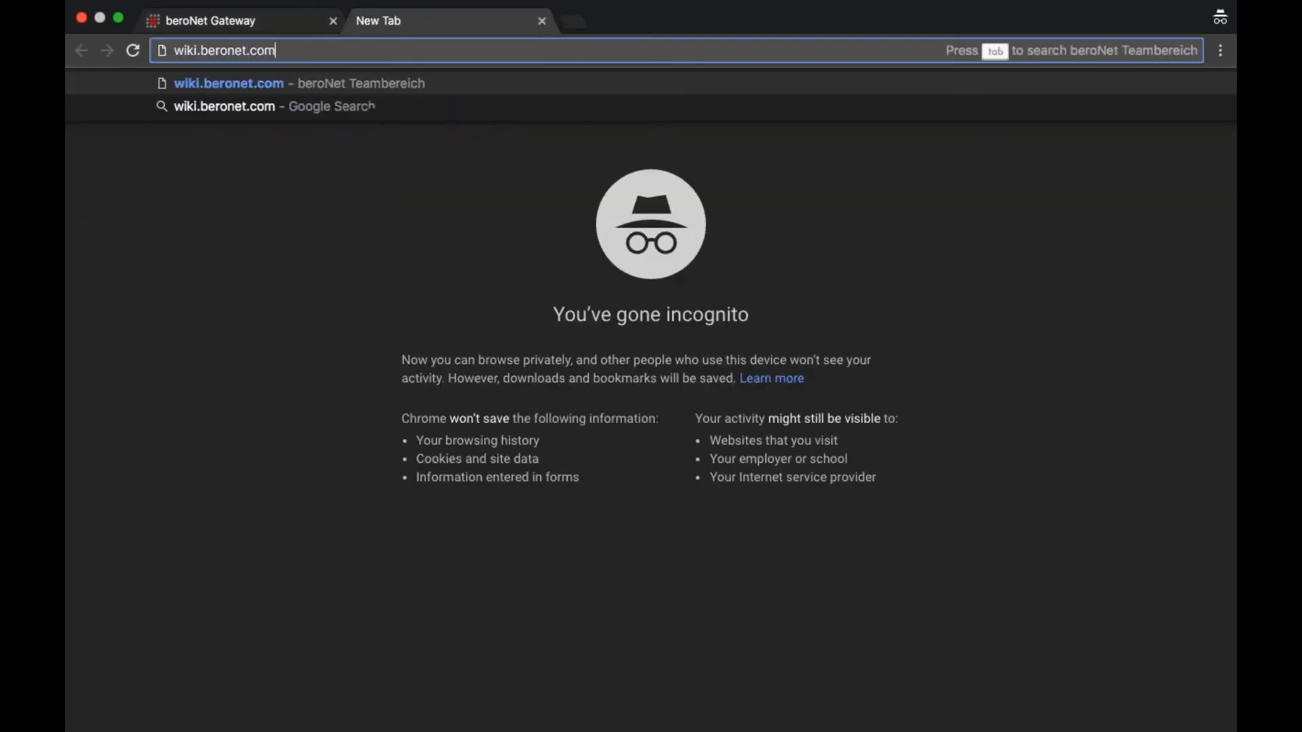
pyautogui.press('Return')
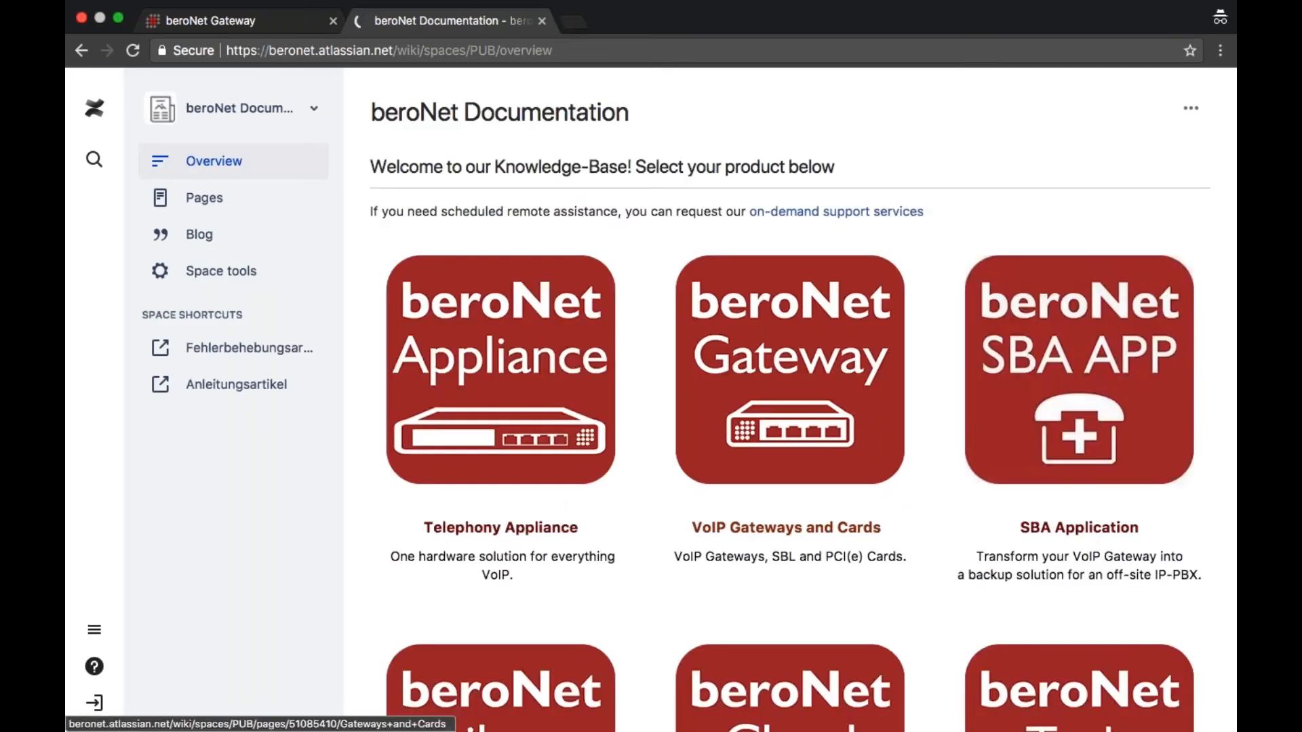
# Step: Open the Germany page of the beroNet supported SIP Providers in the Gateways and Cards documentation
pyautogui.click(774, 363)
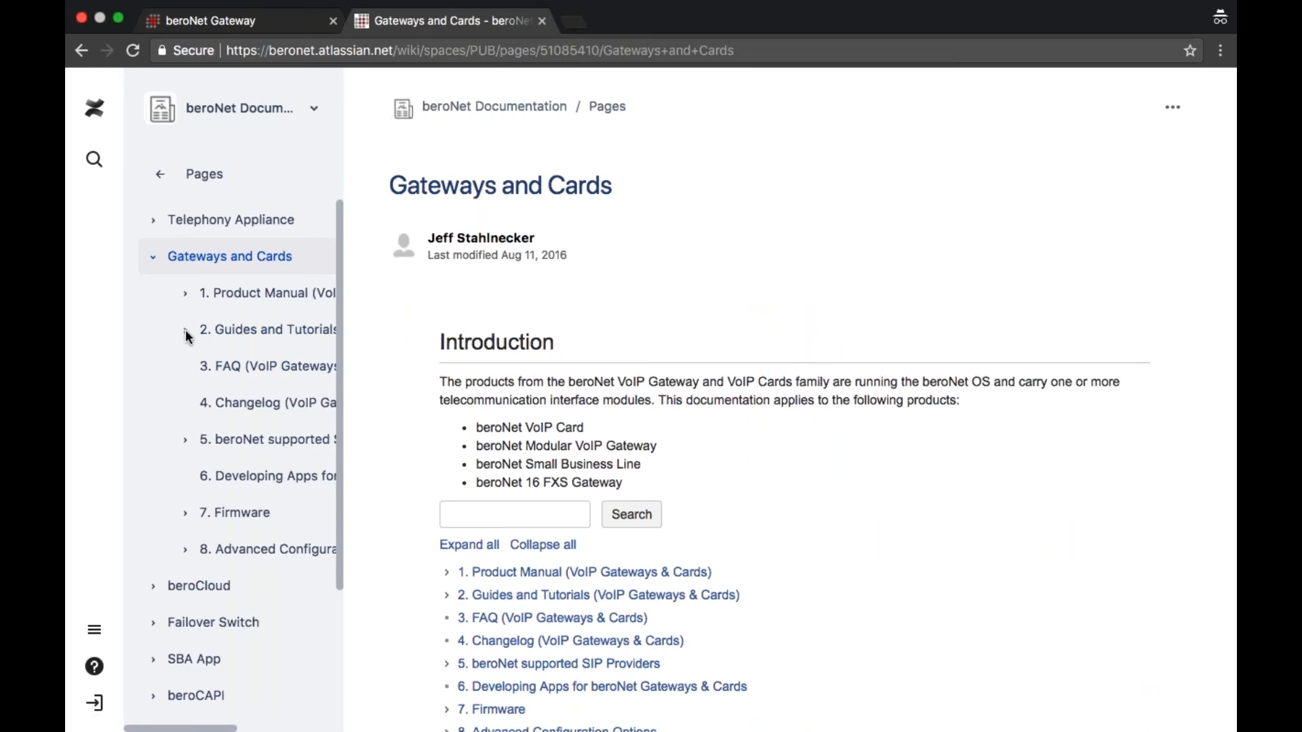
pyautogui.click(240, 441)
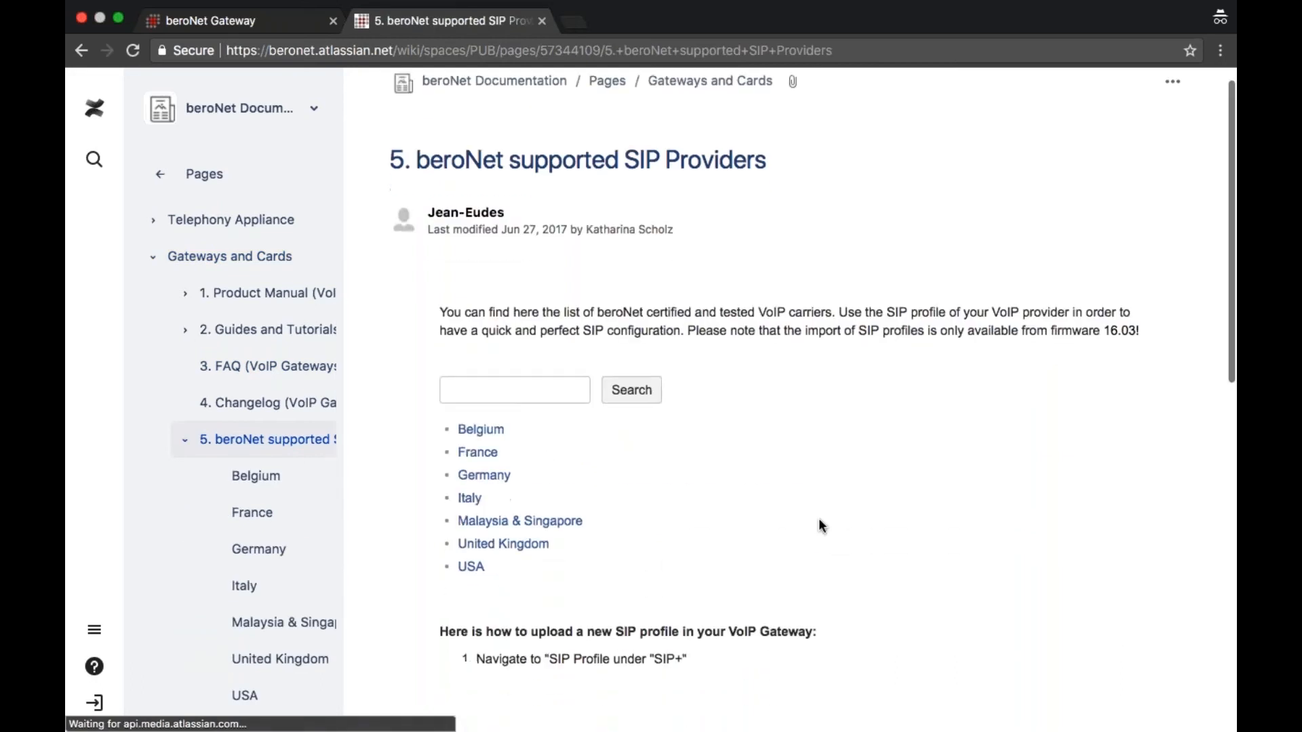
pyautogui.scroll(-3, 819, 520)
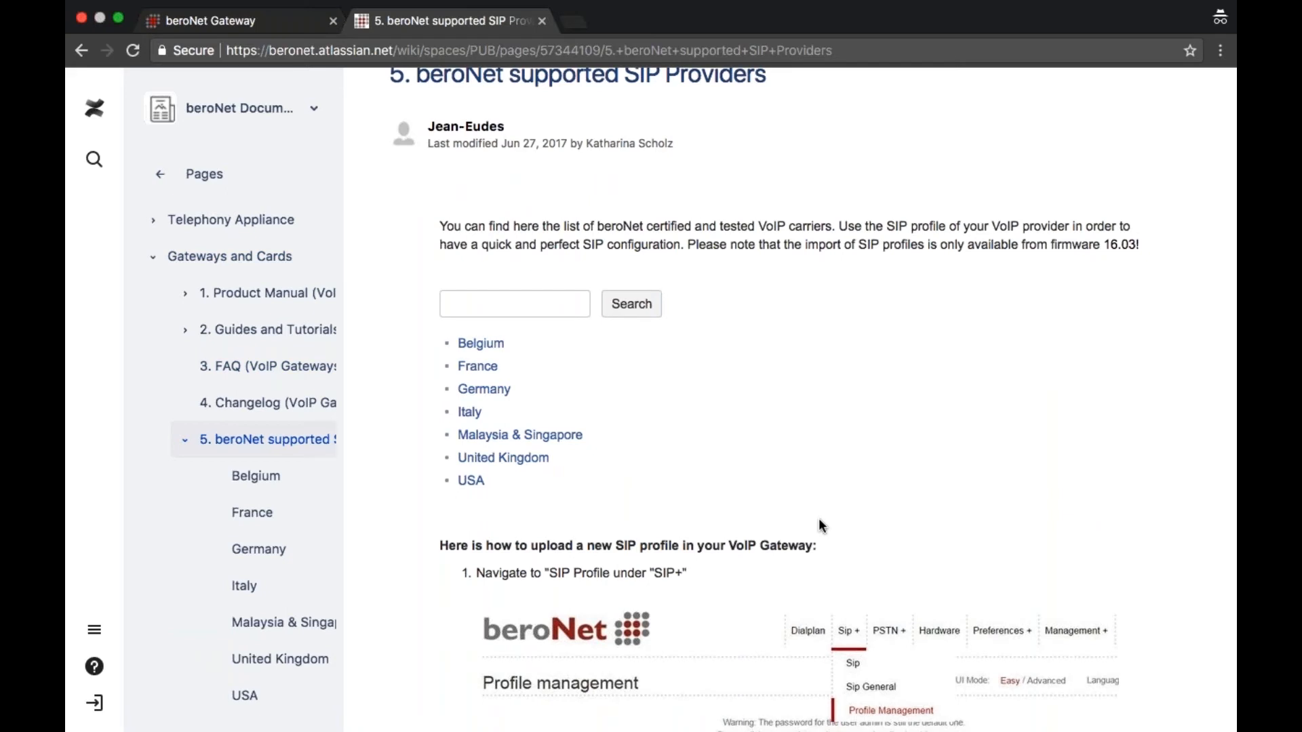
pyautogui.click(473, 392)
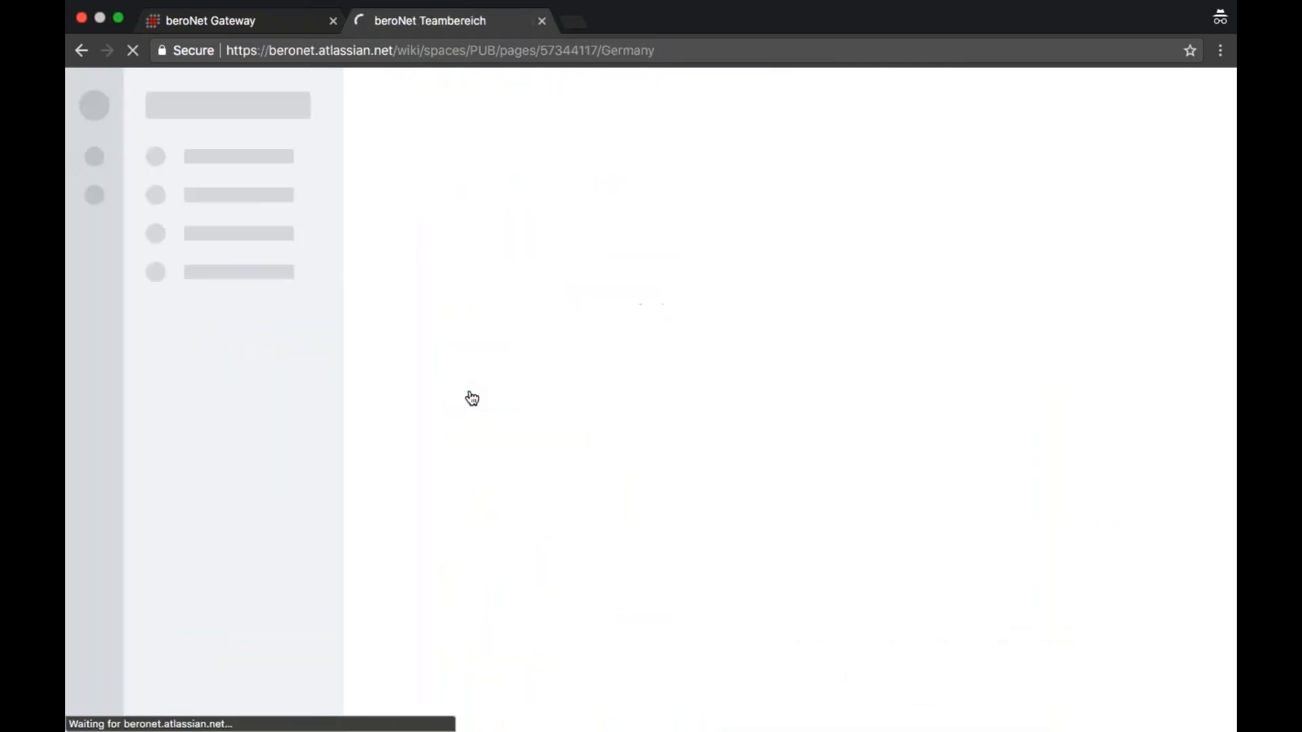
# Step: Examine the list of supported German providers and preview the SIP profile file offered for Peoplefone
pyautogui.scroll(-5, 472, 399)
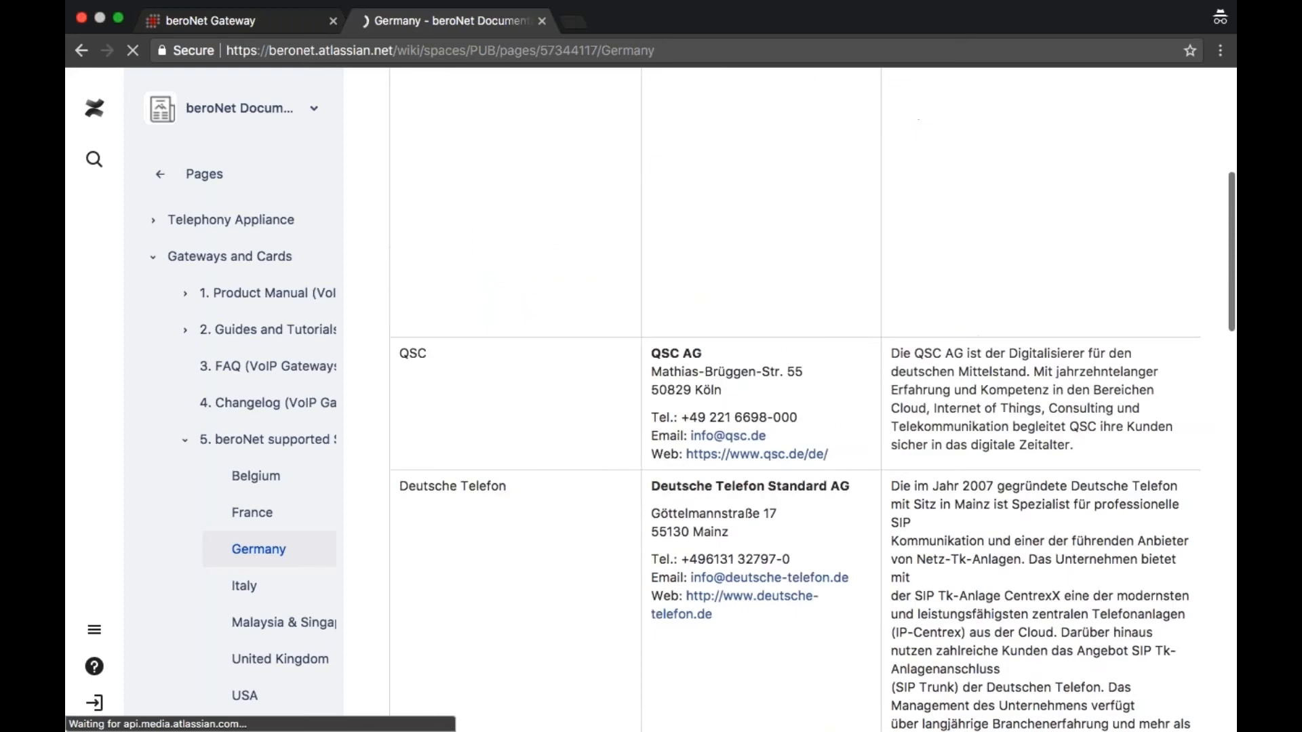
pyautogui.scroll(-15, 794, 400)
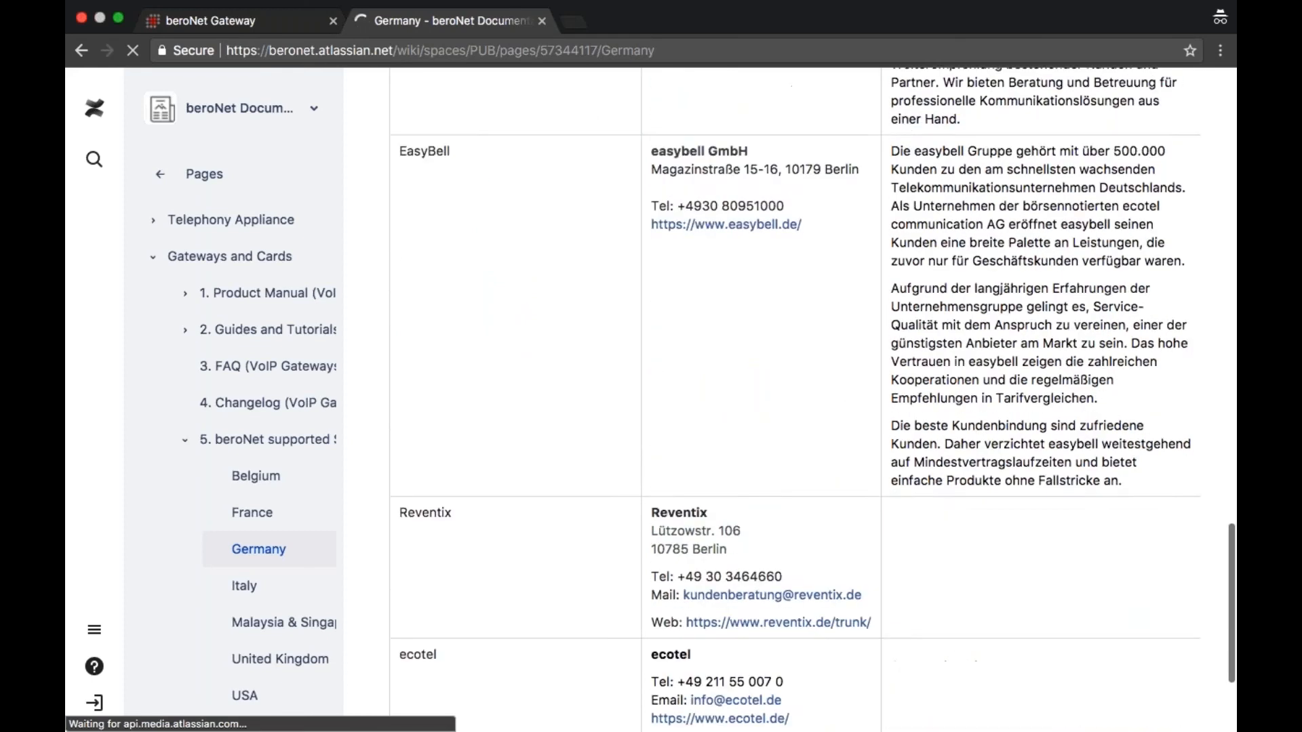
pyautogui.scroll(-5, 794, 400)
pyautogui.scroll(12, 794, 400)
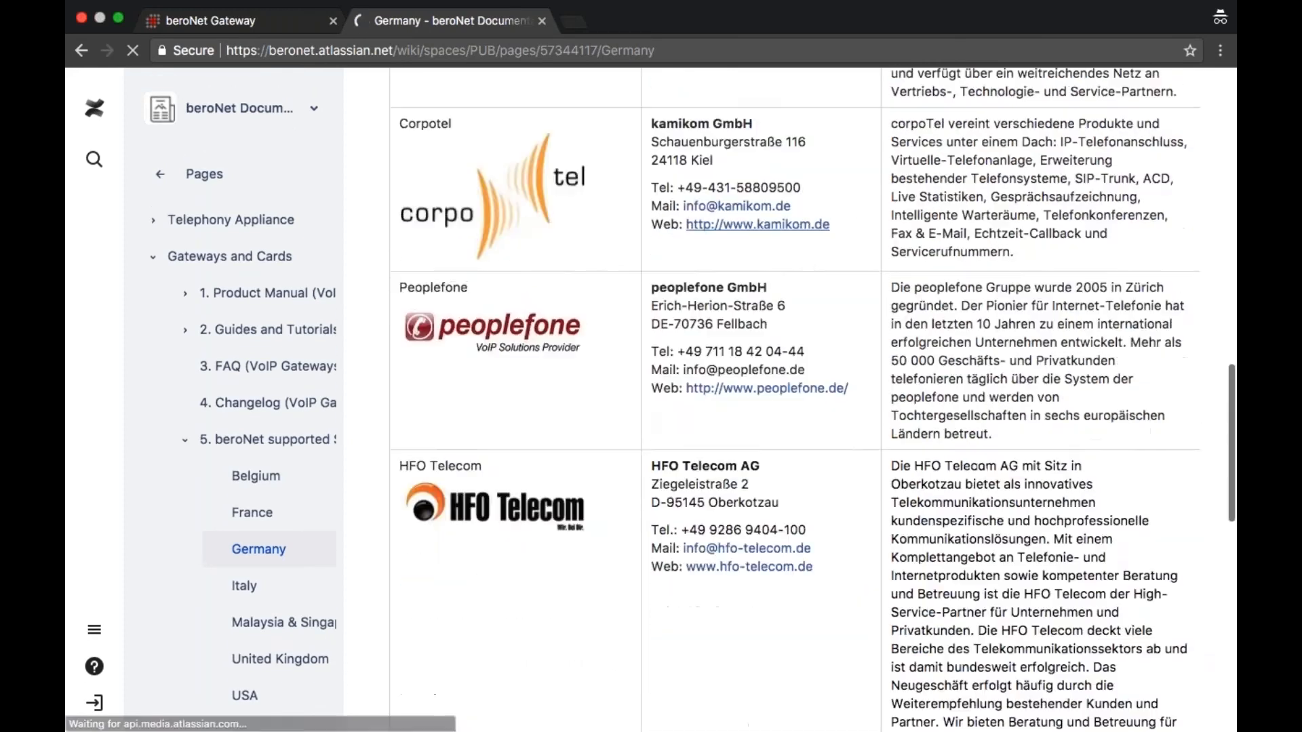
pyautogui.scroll(10, 886, 527)
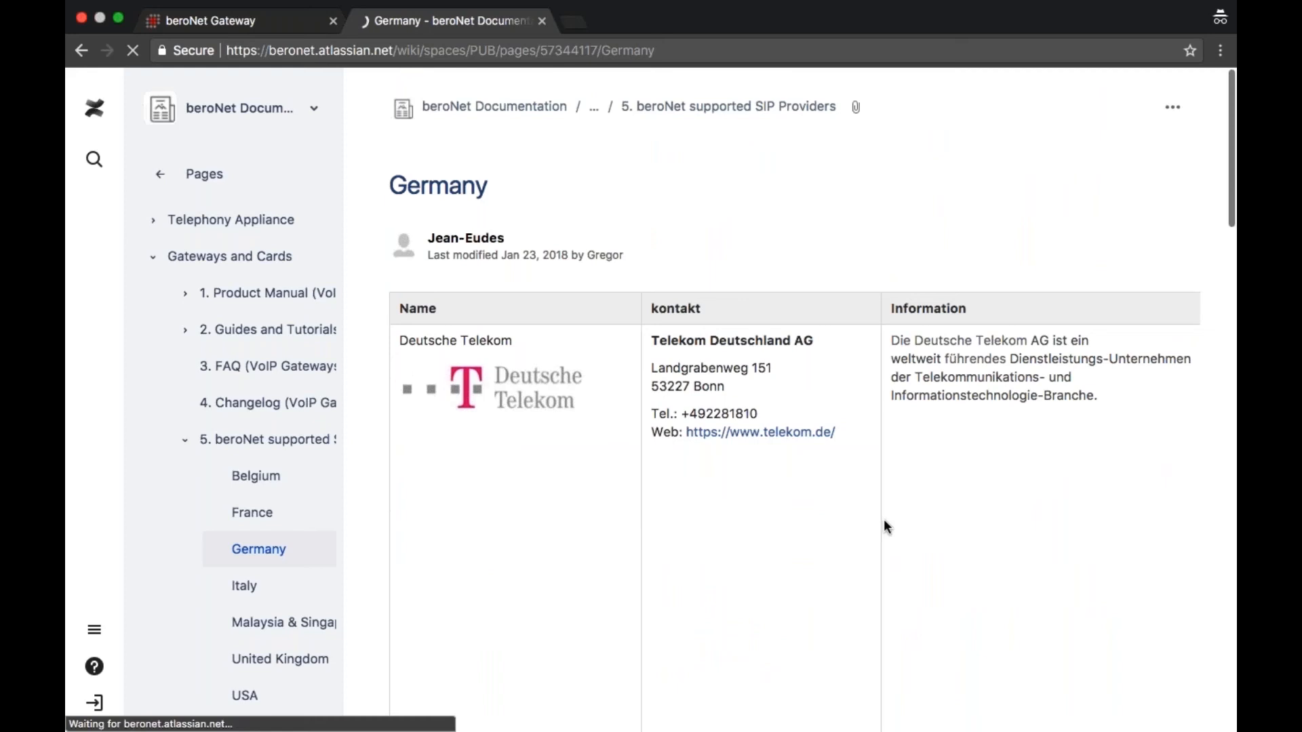
pyautogui.scroll(-10, 884, 520)
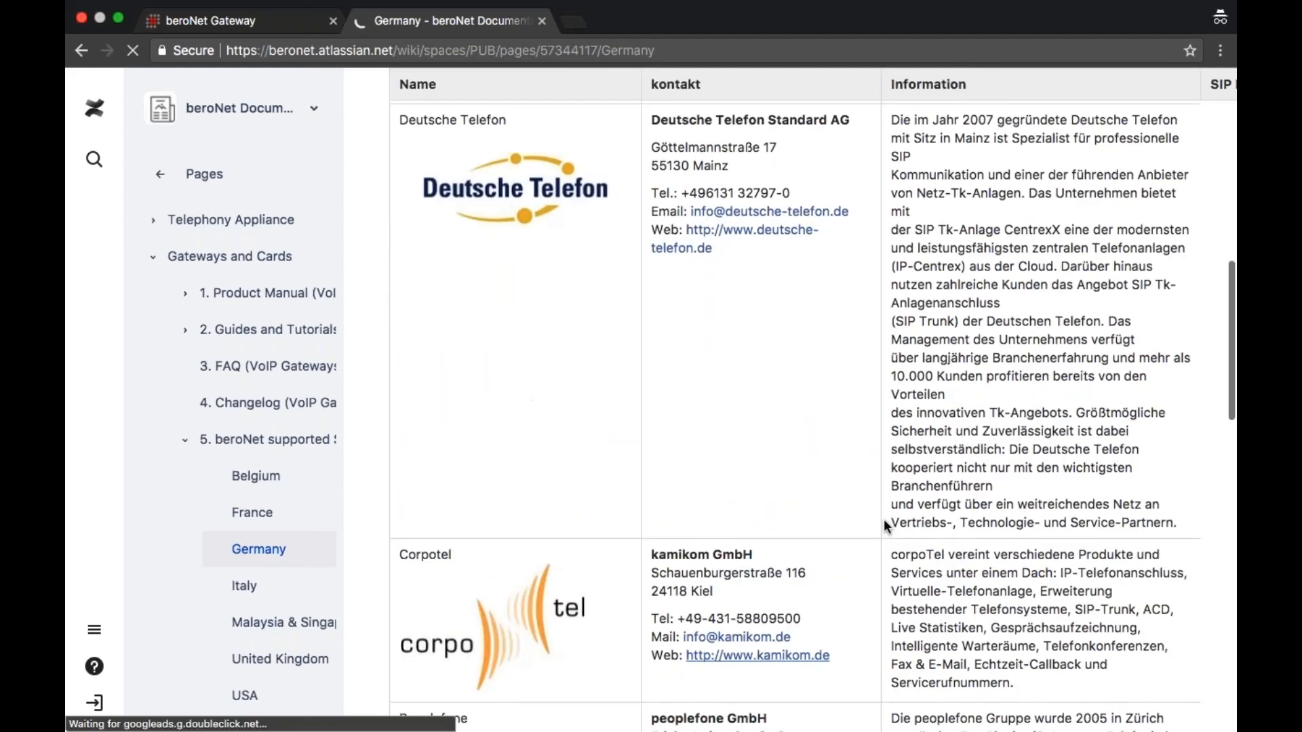
pyautogui.scroll(-8, 884, 526)
pyautogui.scroll(3, 884, 566)
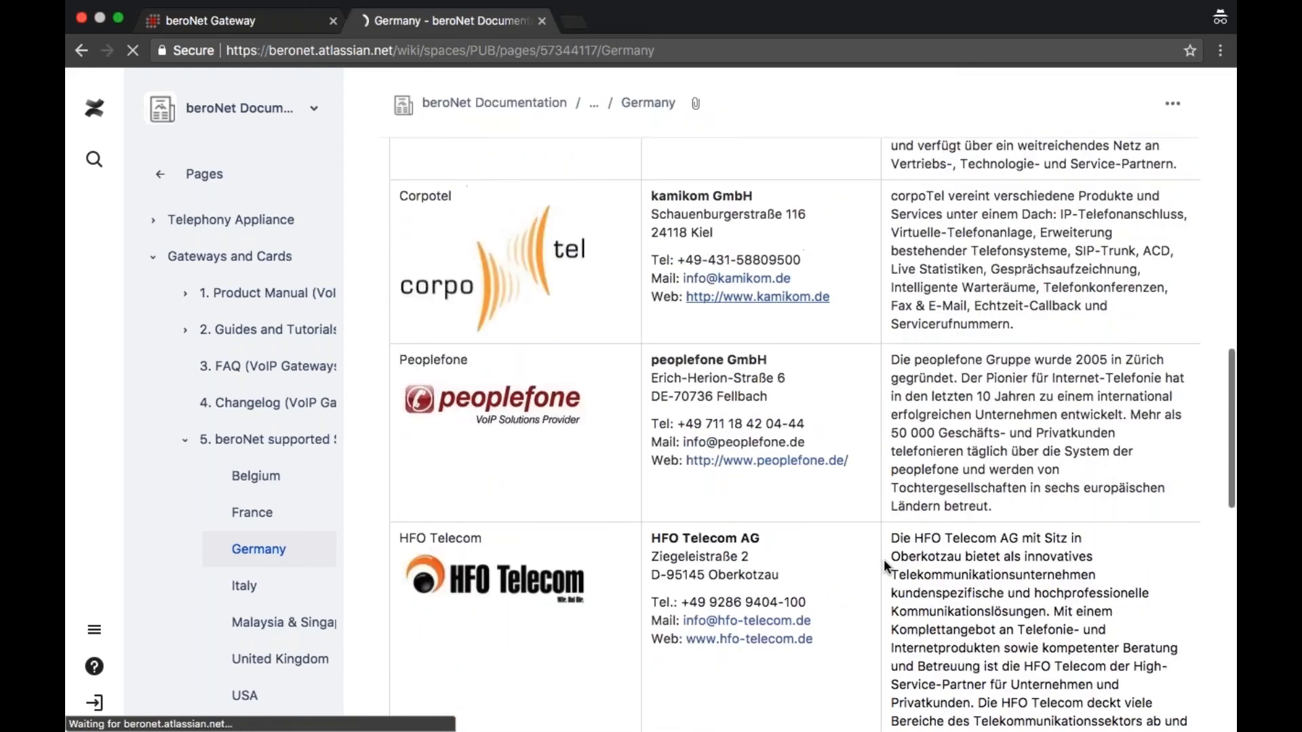
pyautogui.hscroll(6, 884, 566)
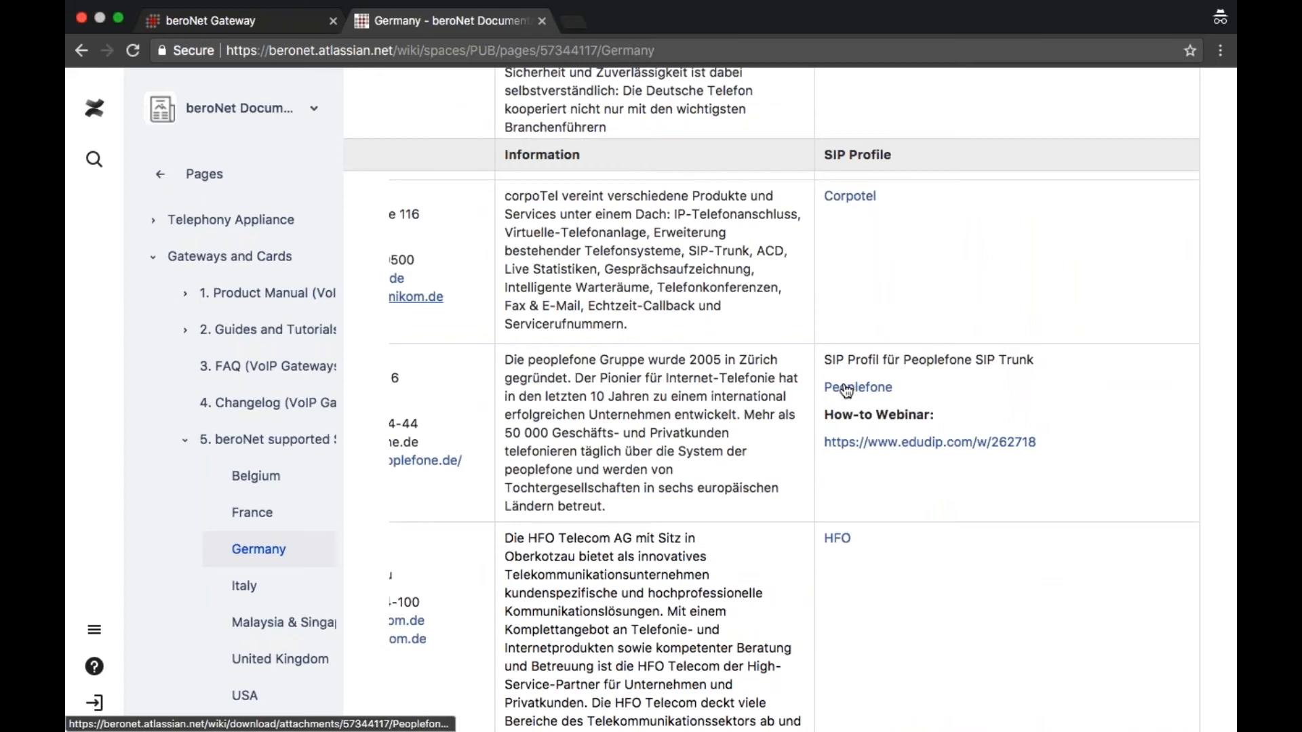
pyautogui.click(847, 392)
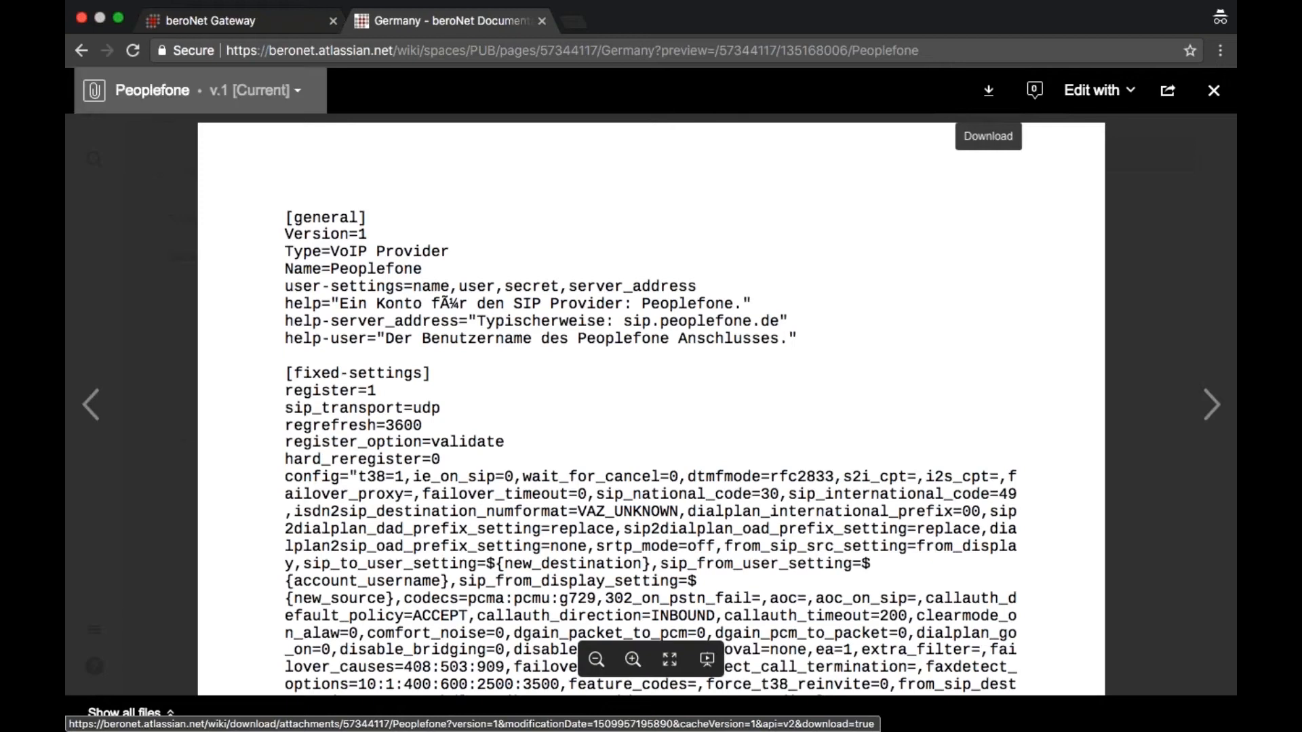
# Step: Return to the beroNet Gateway, discard the pending SIP configuration, and view the upload form in Profile Management
pyautogui.click(209, 21)
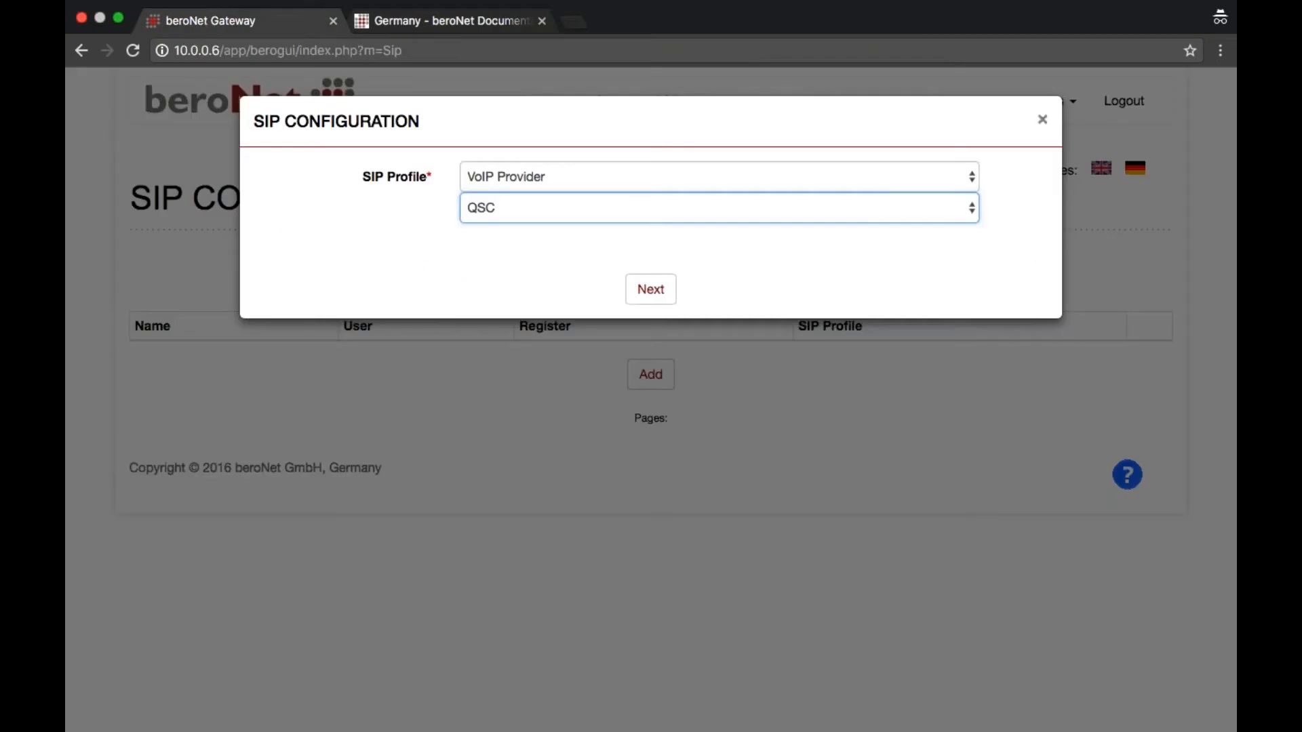
pyautogui.click(1042, 119)
pyautogui.click(604, 100)
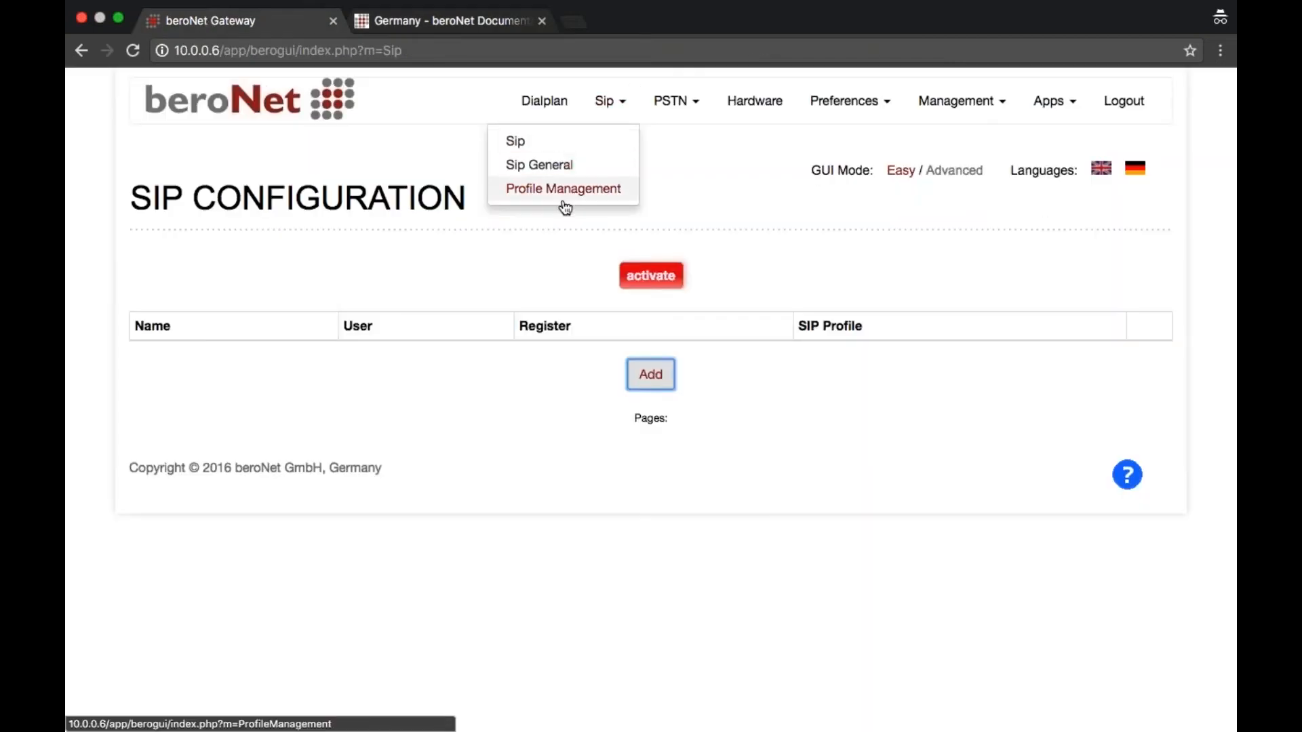
pyautogui.click(563, 193)
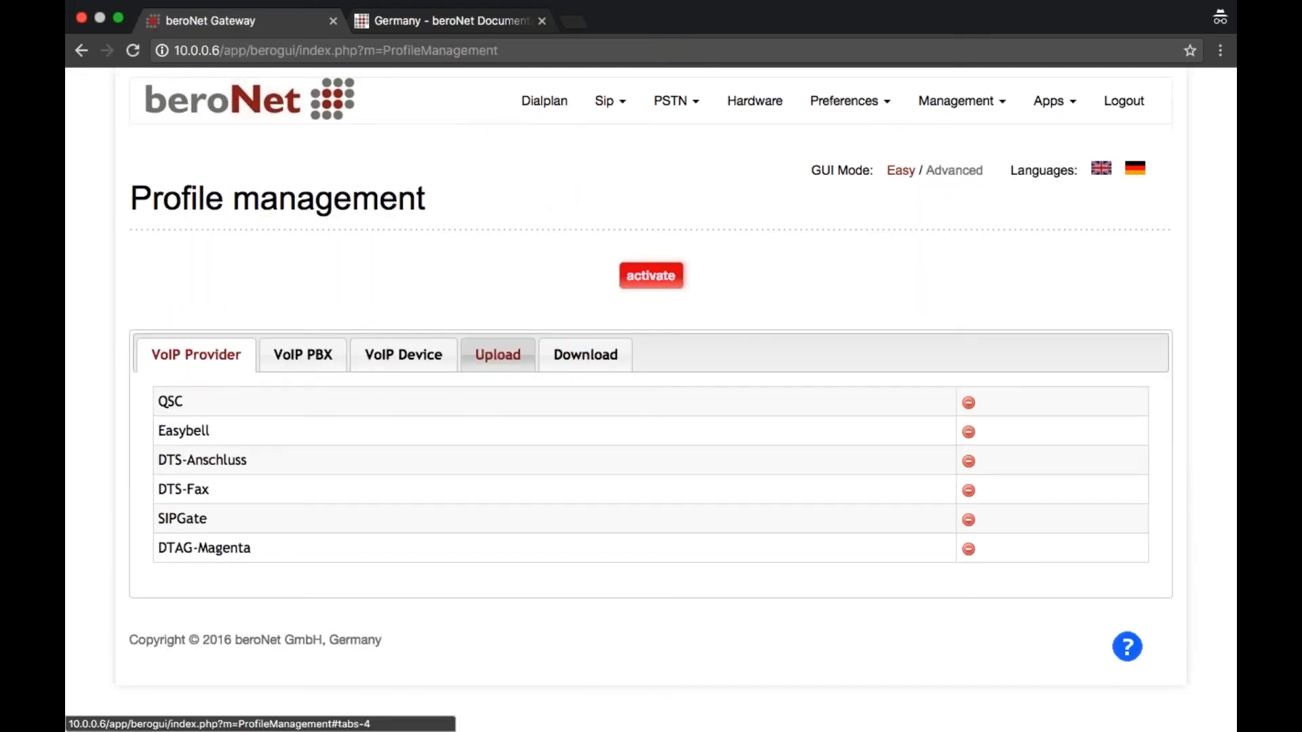
pyautogui.click(498, 355)
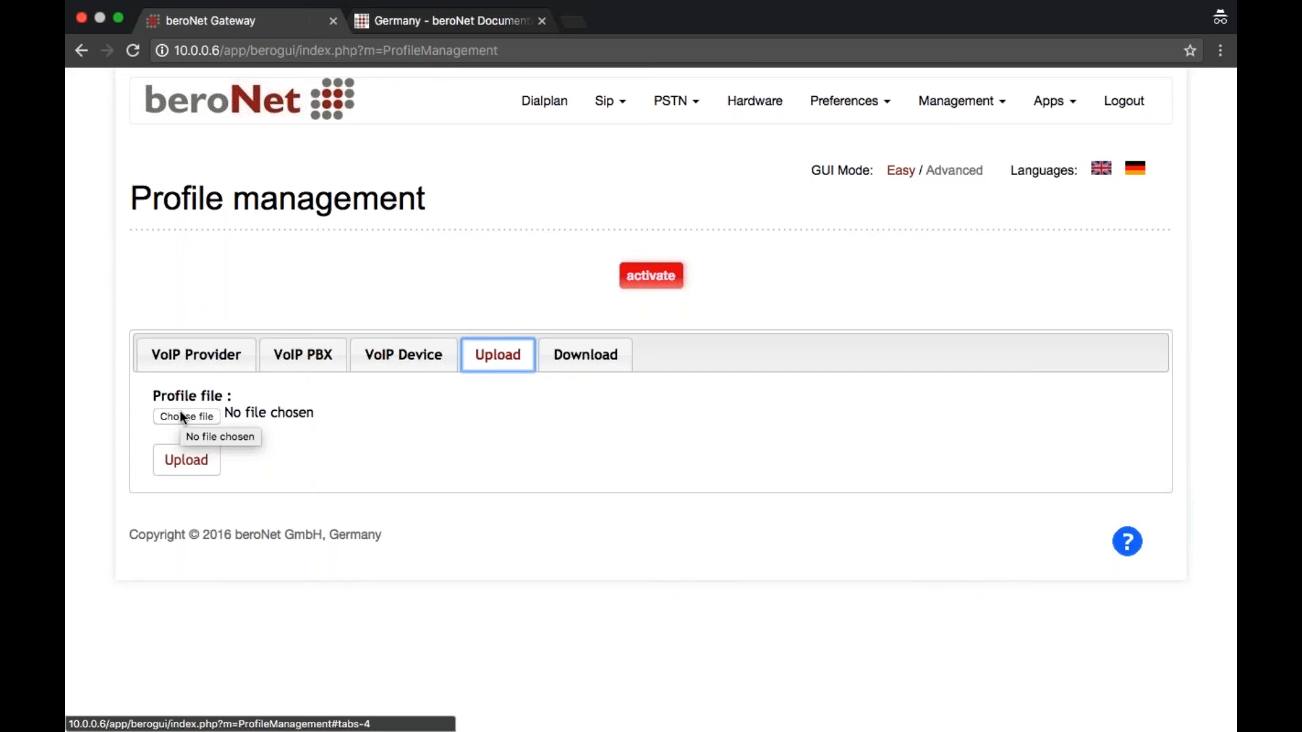
# Step: Start a new SIP configuration with the Manual SIP profile and proceed to its settings
pyautogui.click(610, 103)
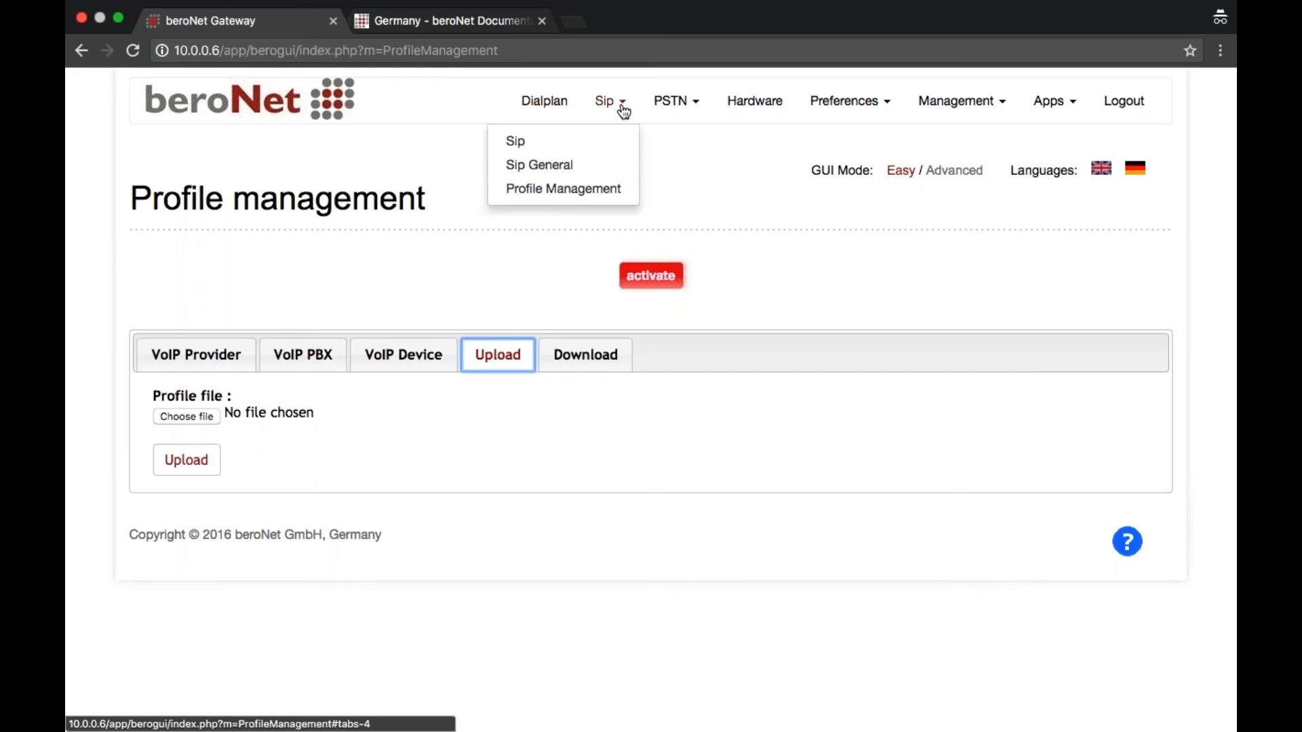
pyautogui.click(590, 148)
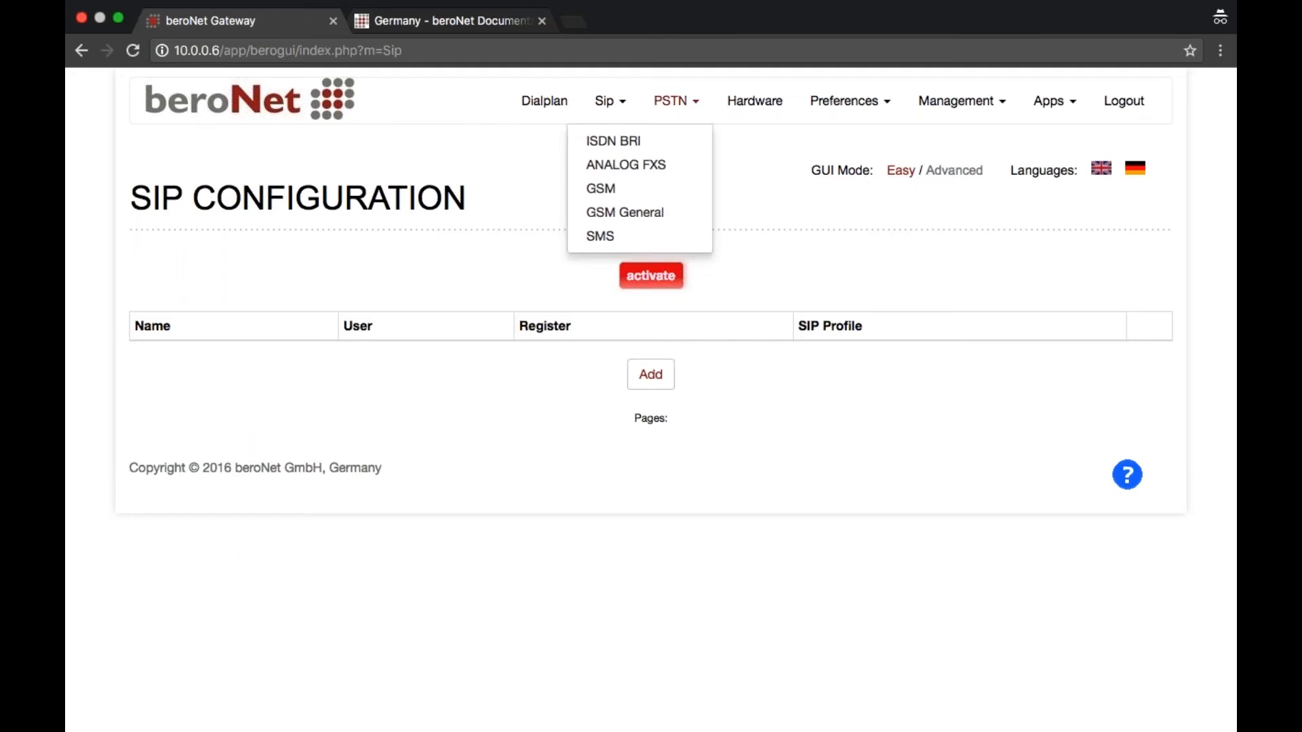
pyautogui.click(647, 380)
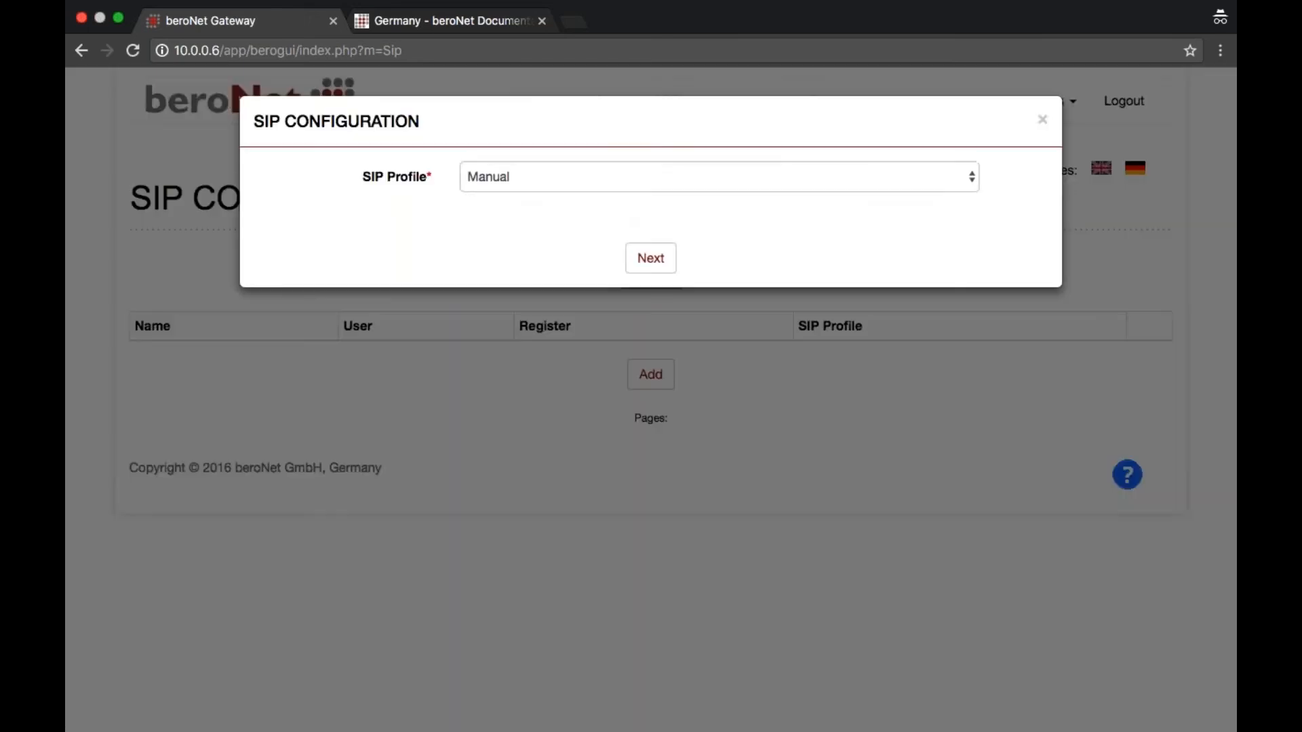
pyautogui.click(472, 181)
pyautogui.click(496, 175)
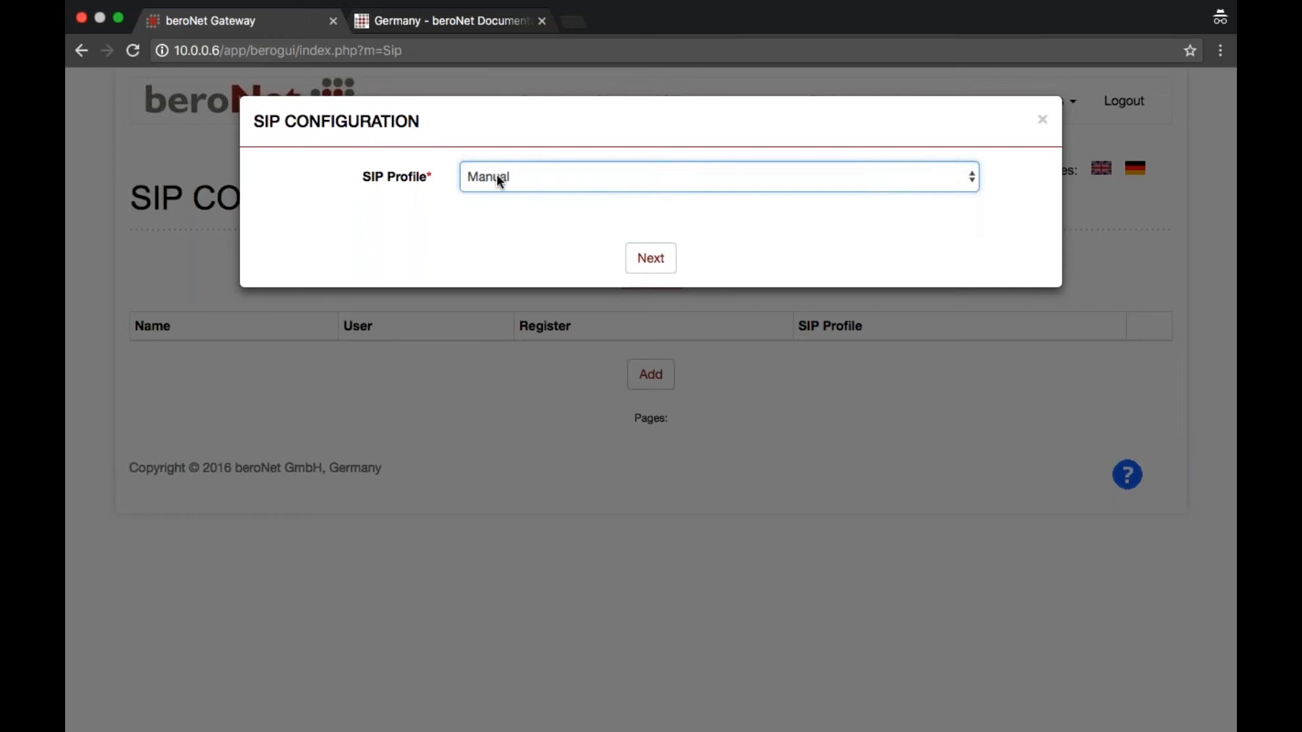
pyautogui.click(644, 261)
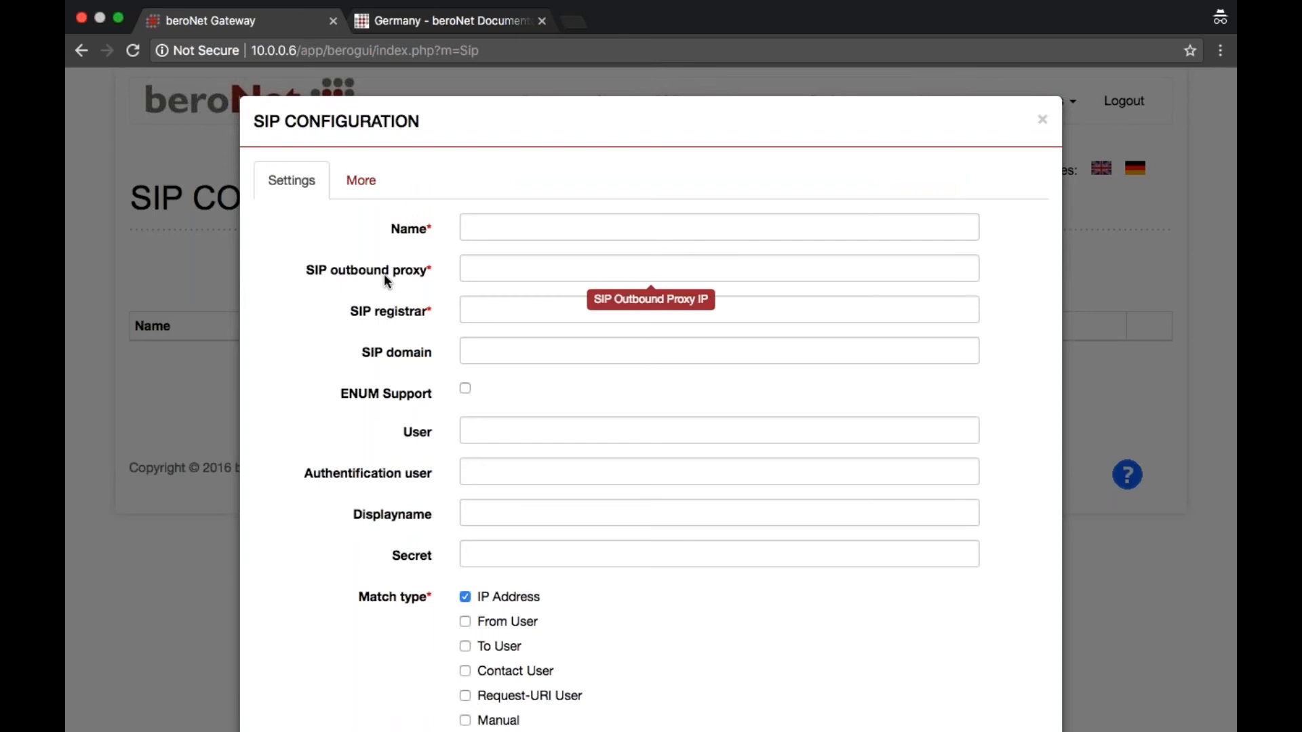
# Step: Name the new SIP configuration SIP-Trunk
pyautogui.scroll(-1, 384, 274)
pyautogui.click(475, 196)
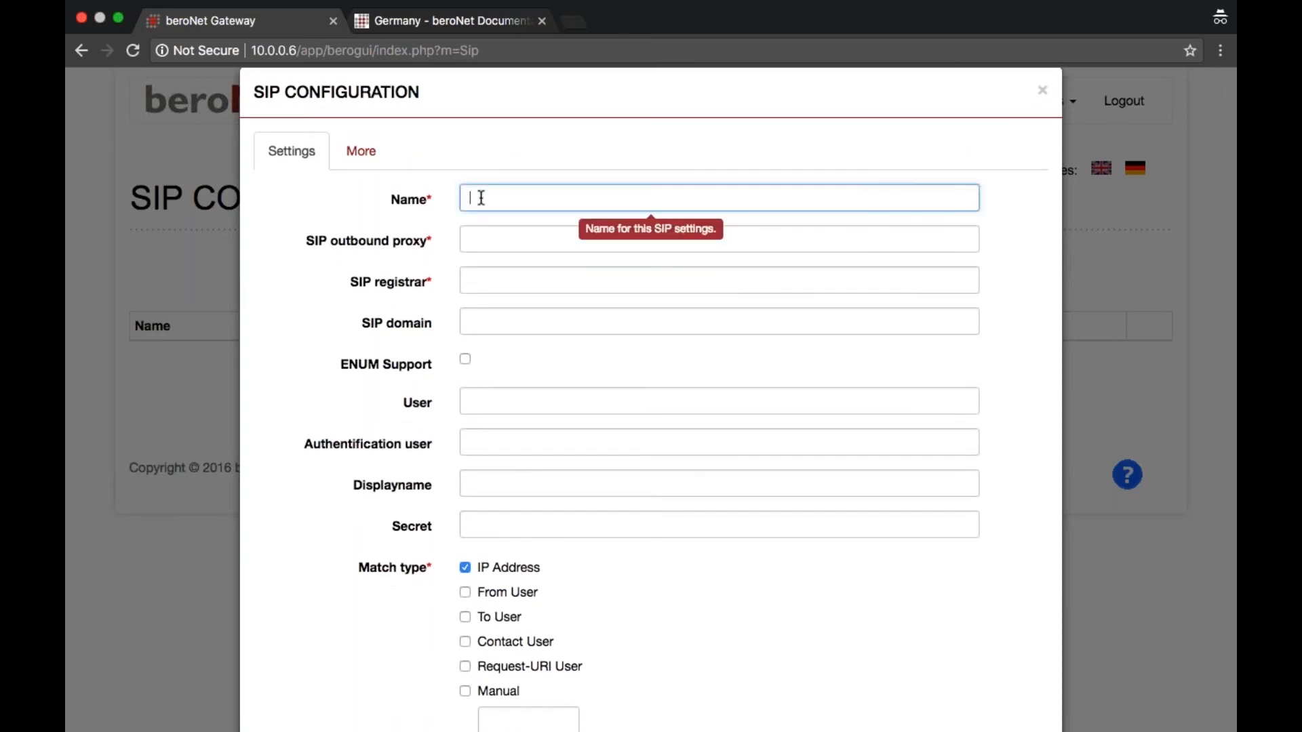
pyautogui.write('SIP-Trunk')
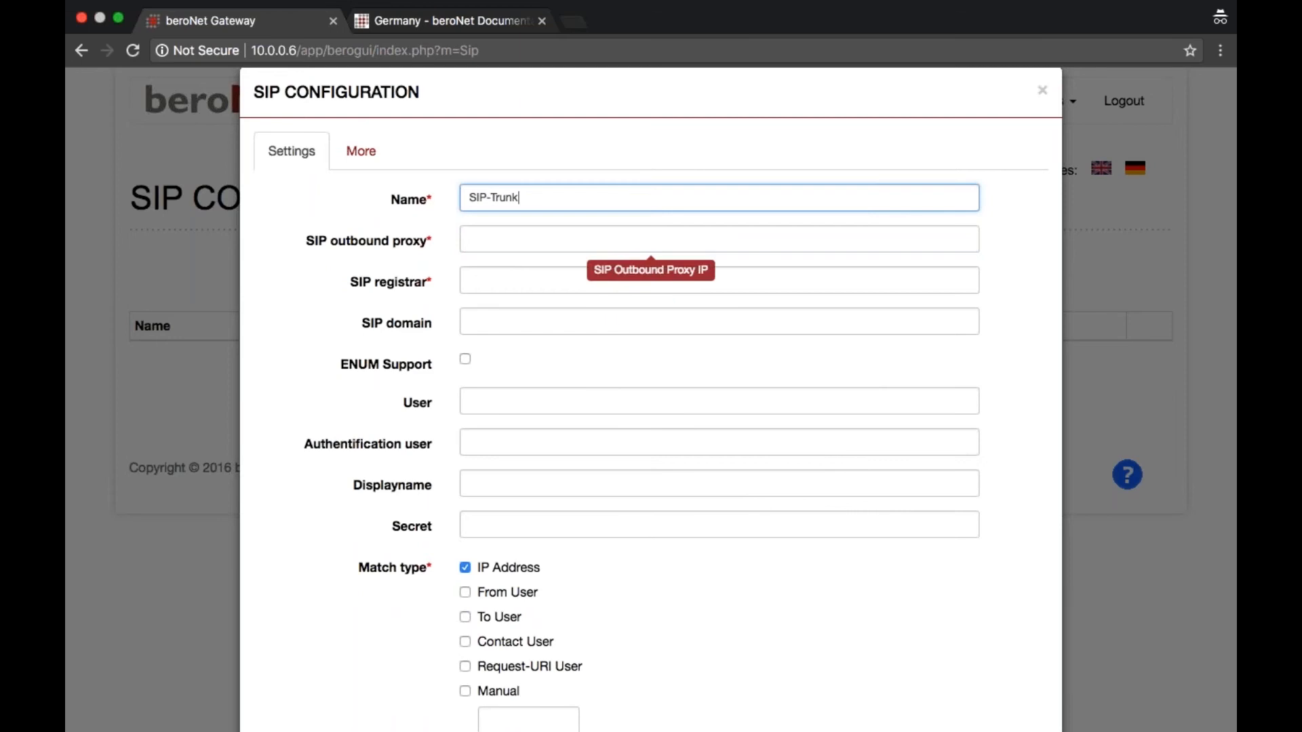
pyautogui.press('Tab')
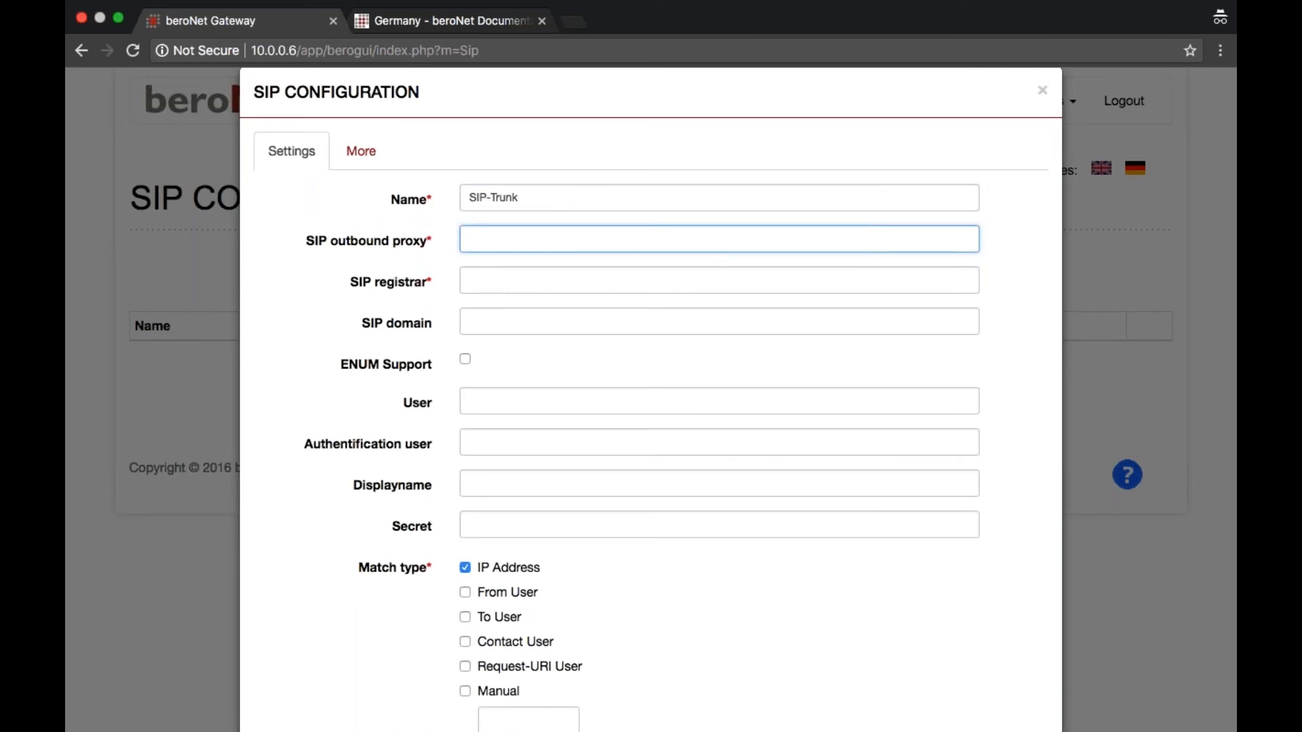
# Step: Set both the SIP outbound proxy and the SIP registrar to sip.easybell.de
pyautogui.press('super+Tab')
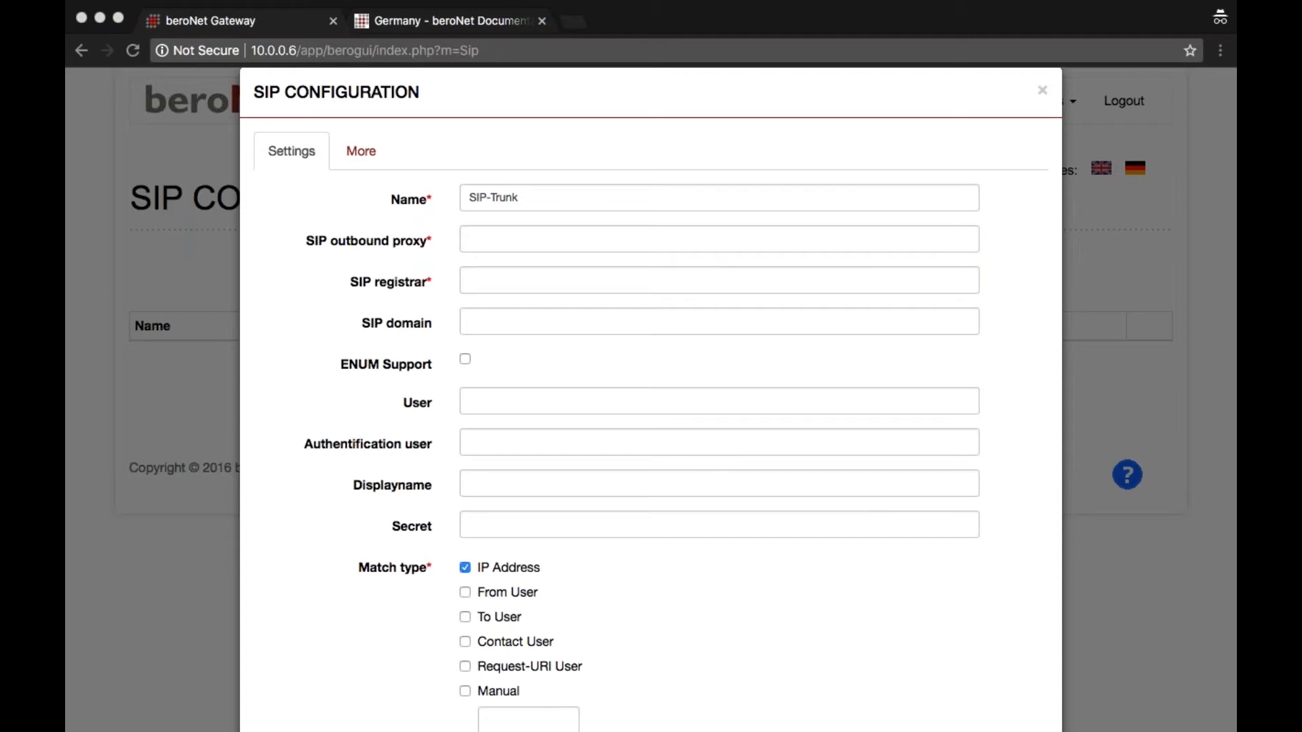
pyautogui.click(497, 237)
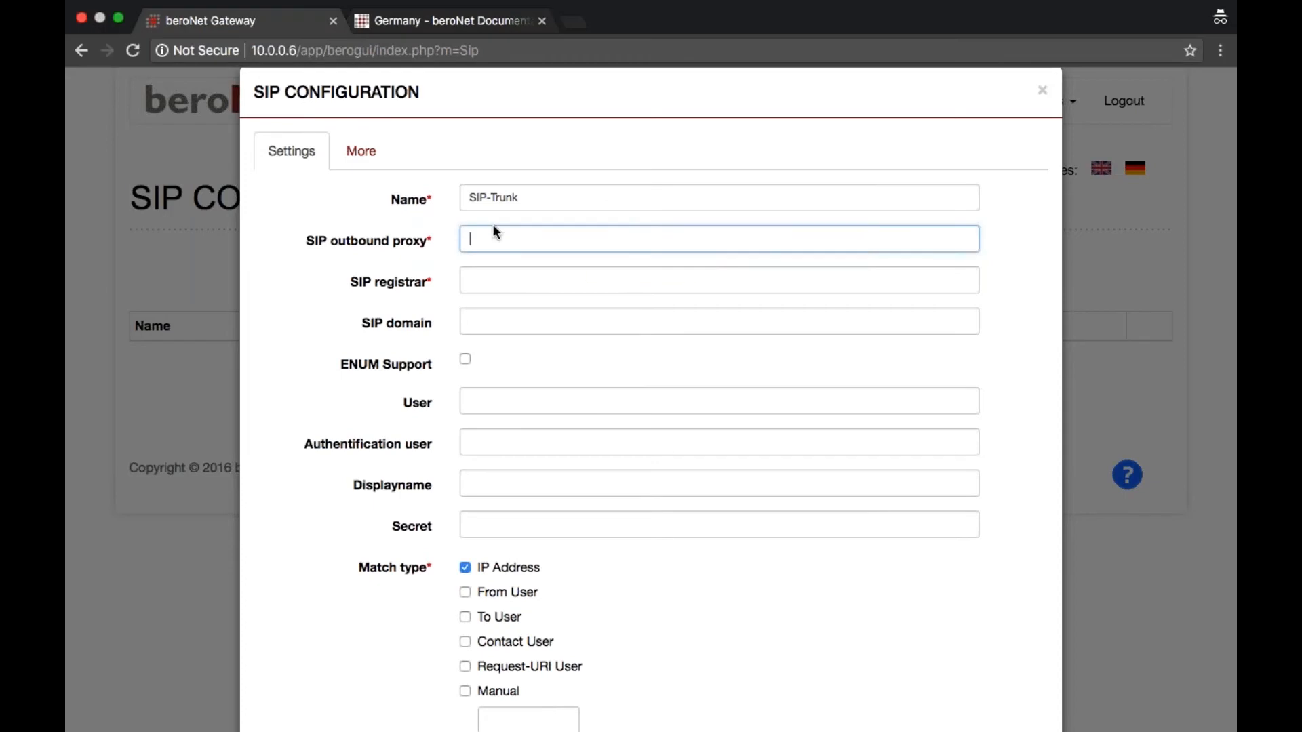
pyautogui.click(546, 266)
pyautogui.click(562, 268)
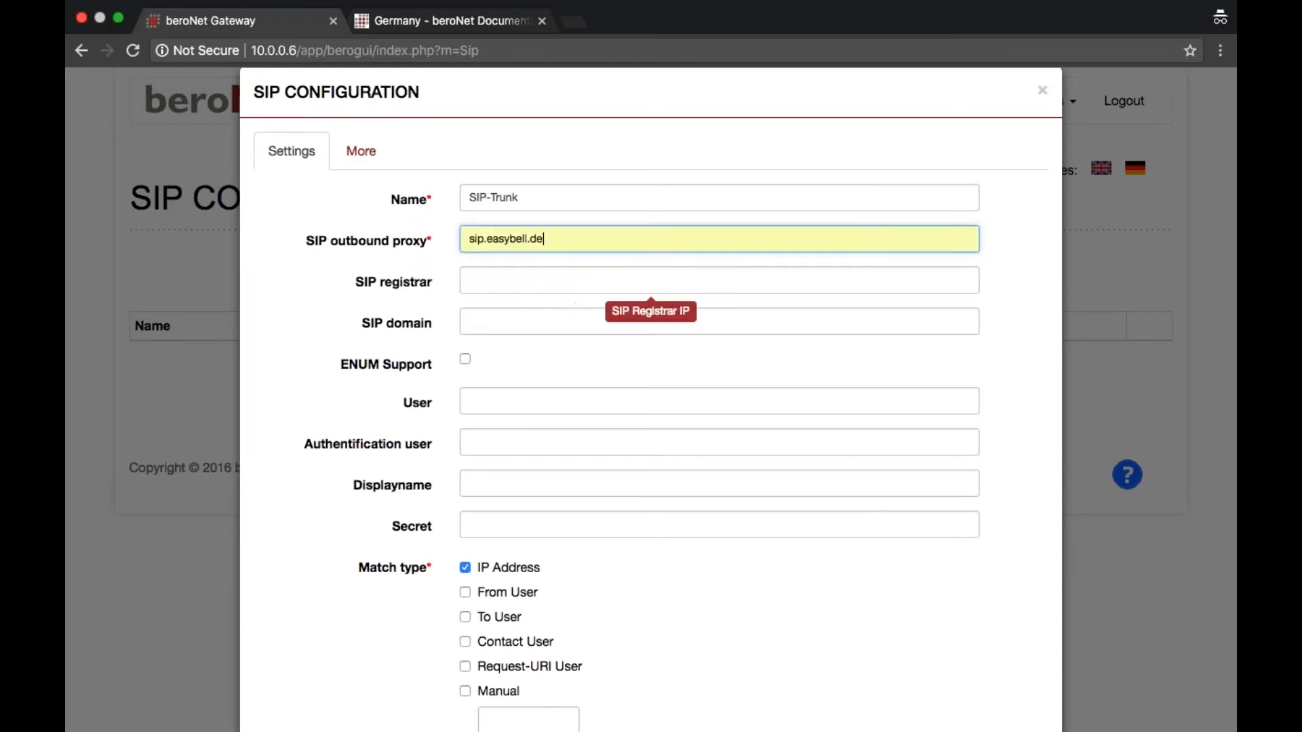
pyautogui.click(558, 280)
pyautogui.write('sip.easybell.de')
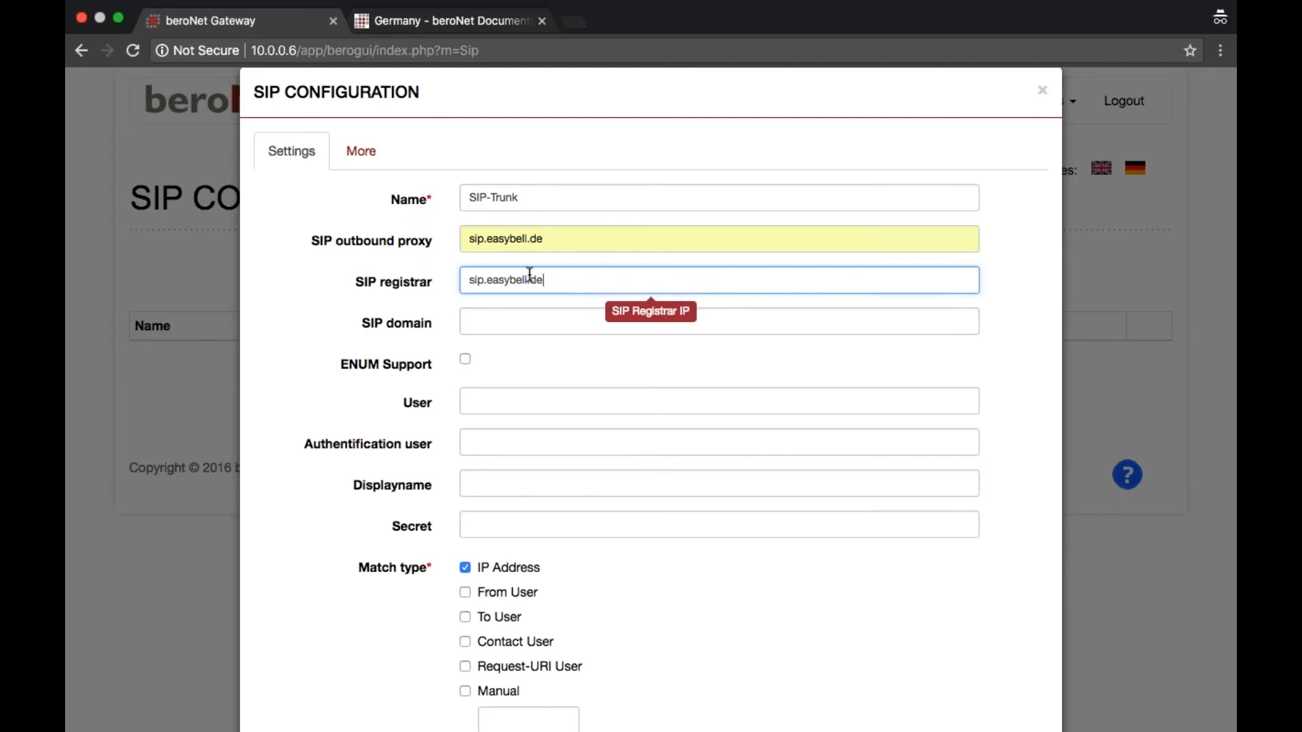
# Step: Copy the SIP account number from the provider's credentials into the User field, leaving the SIP domain empty
pyautogui.click(542, 321)
pyautogui.click(560, 400)
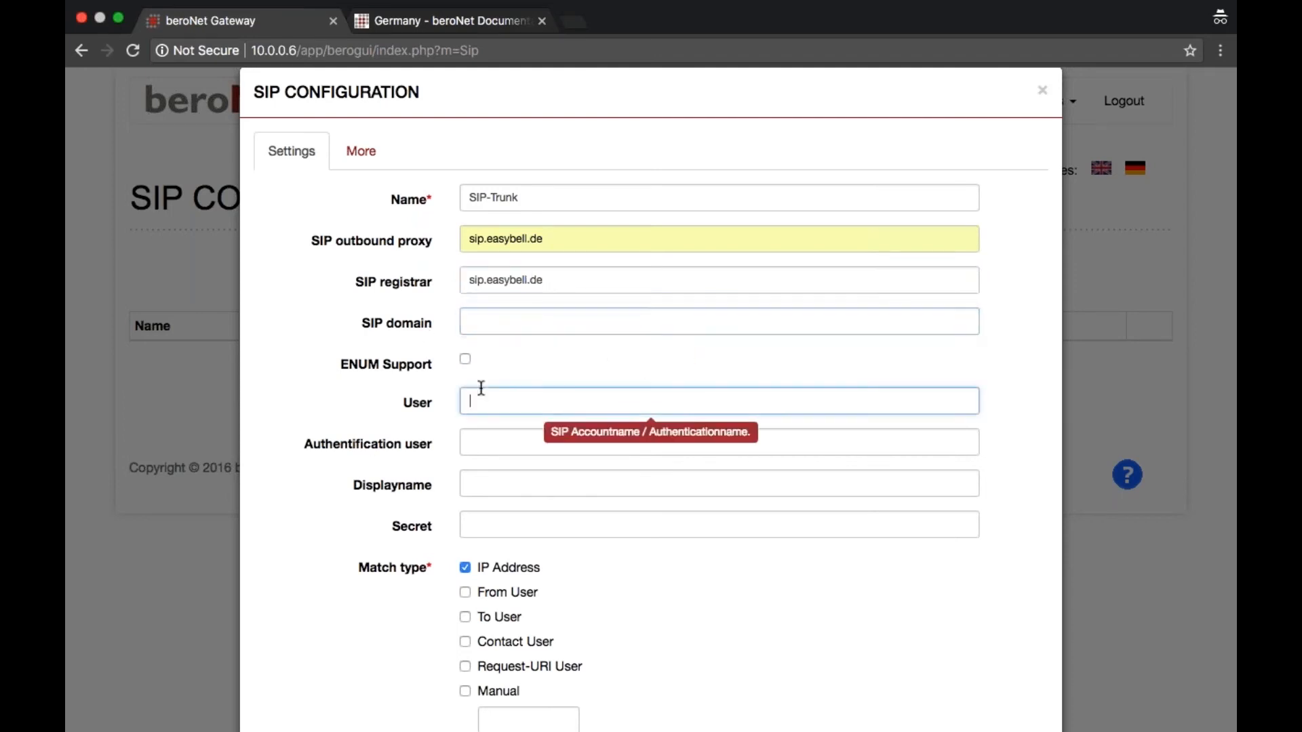
pyautogui.press('super+Tab')
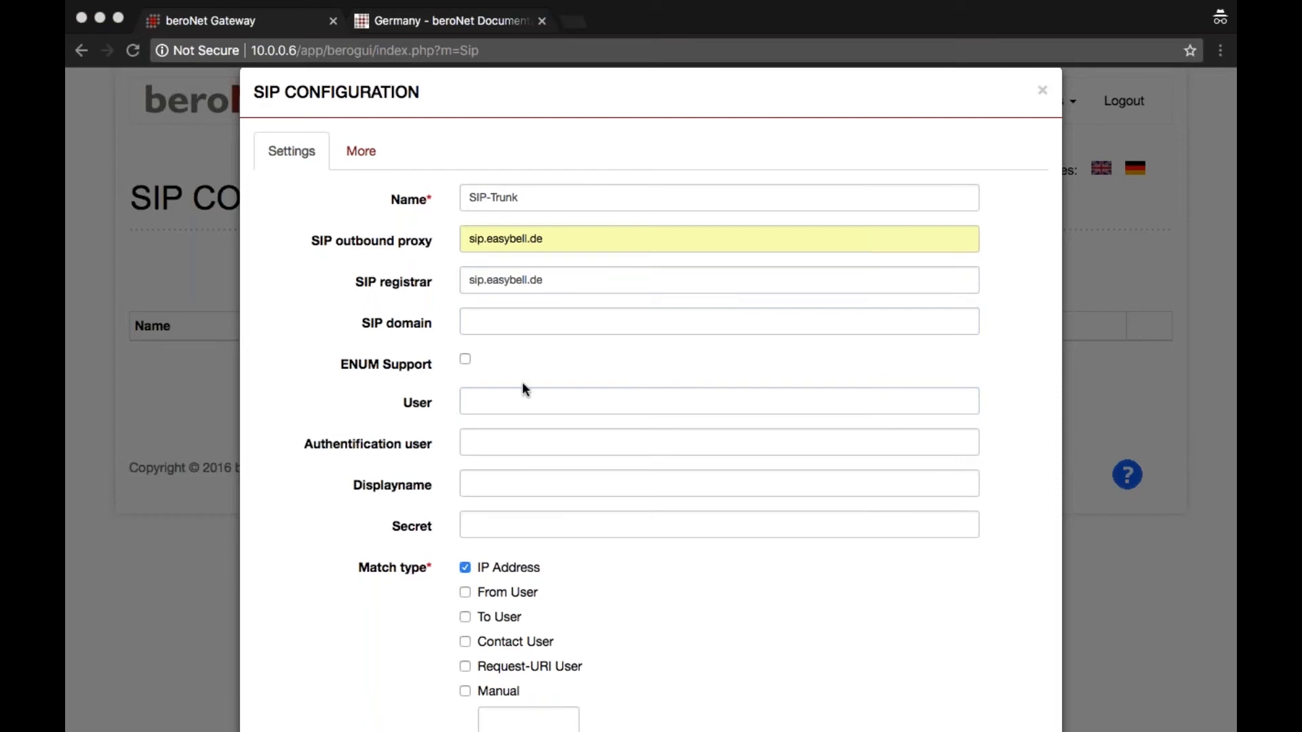
pyautogui.click(544, 408)
pyautogui.press('super+v')
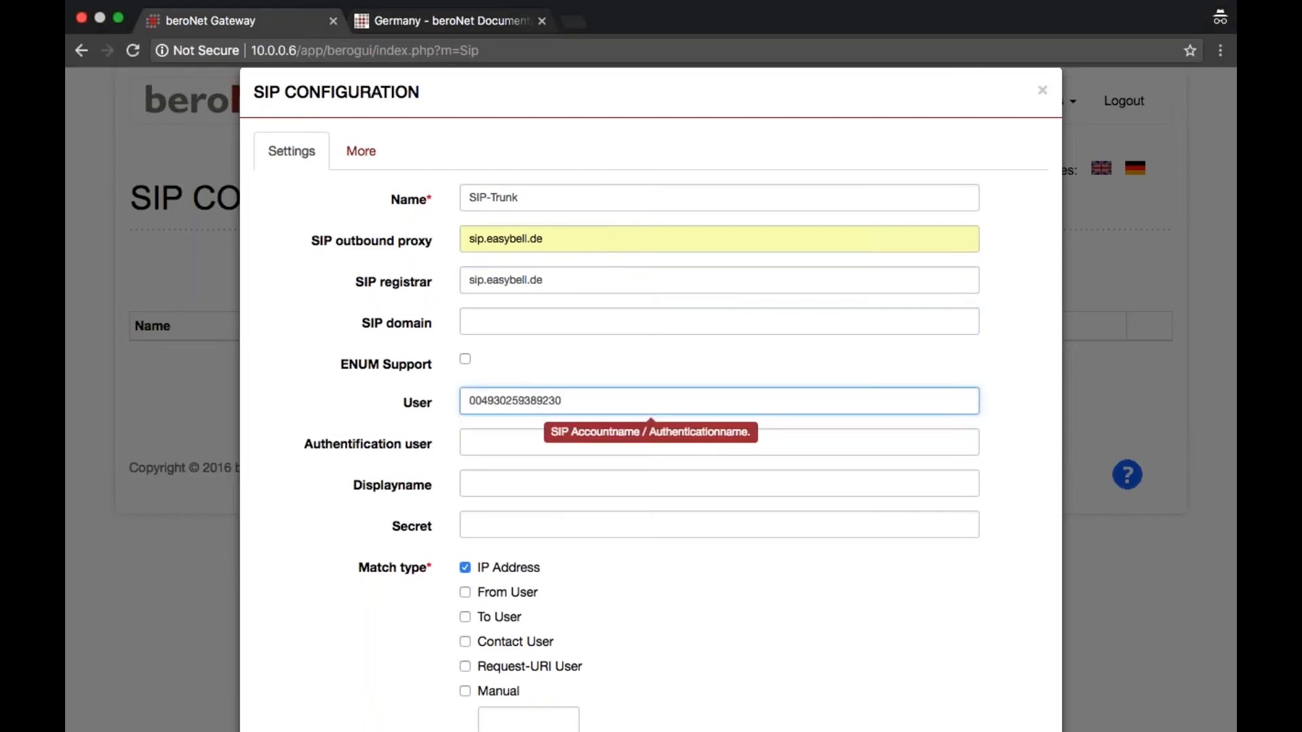
pyautogui.click(543, 321)
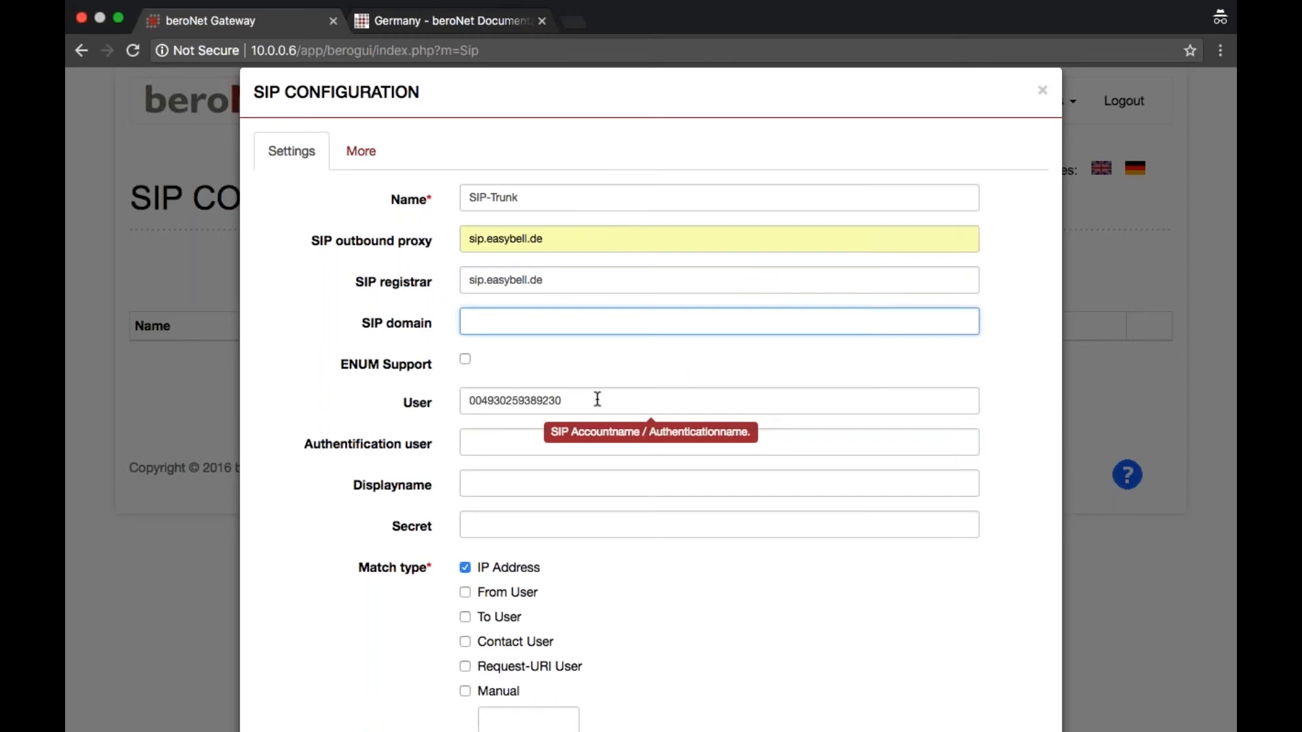
pyautogui.moveTo(597, 400); pyautogui.dragTo(390, 402)
pyautogui.click(409, 447)
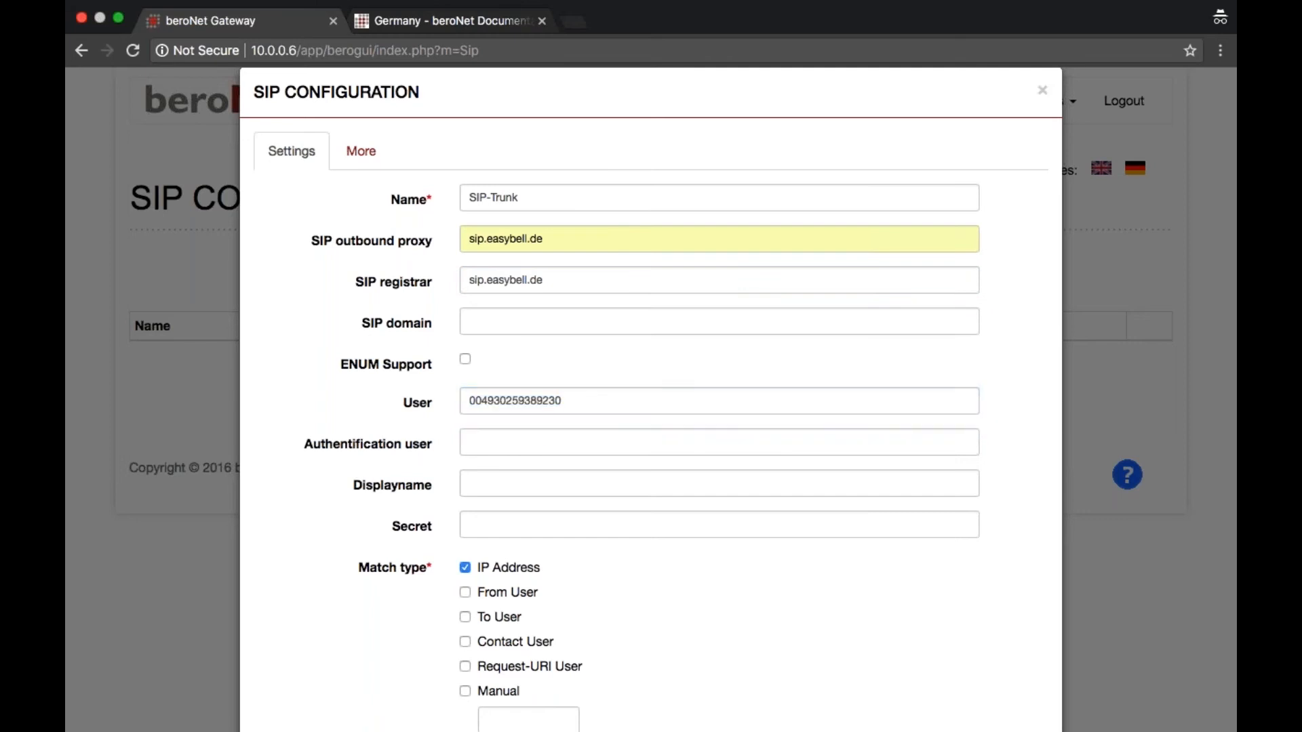
# Step: Paste the SIP account password into the Secret field of the SIP-Trunk configuration
pyautogui.scroll(-2, 651, 407)
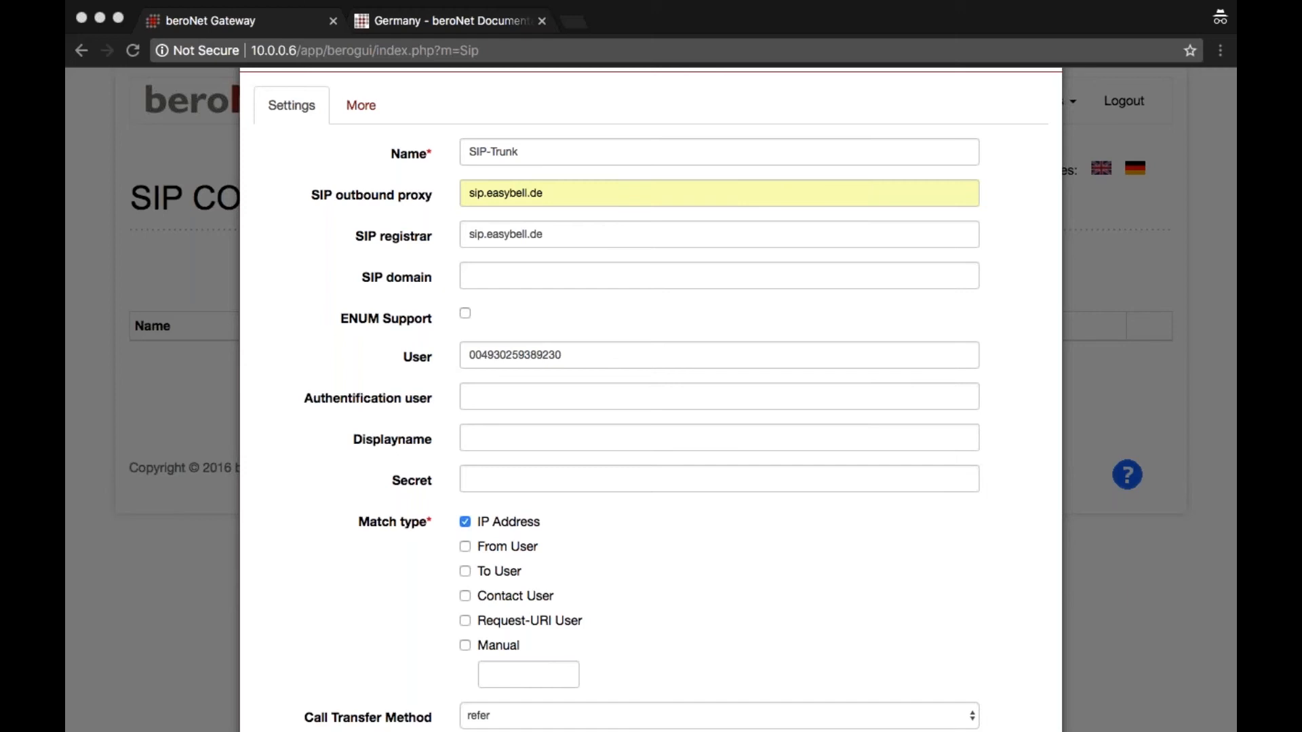
pyautogui.click(569, 478)
pyautogui.press('super+v')
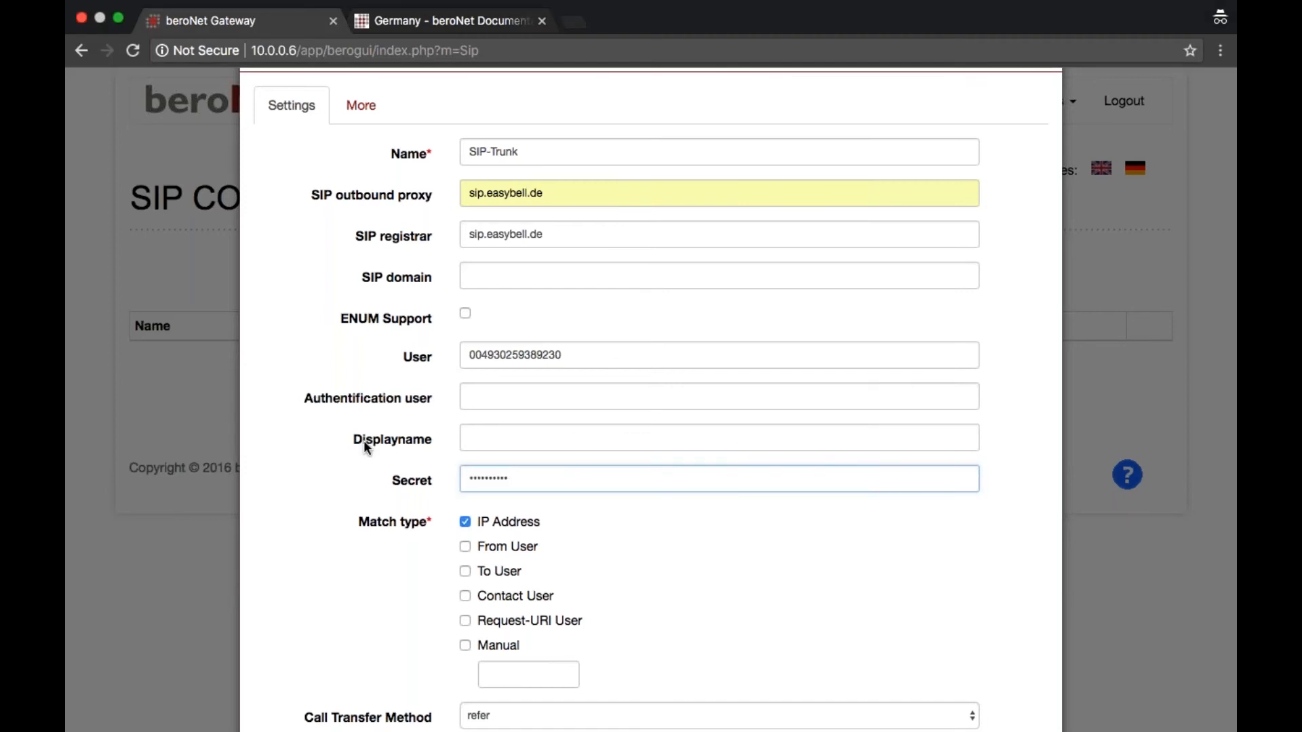
# Step: Enable registration for the SIP-Trunk account with the required Keepalive-Interval option set to validate, and save the configuration
pyautogui.scroll(-5, 363, 440)
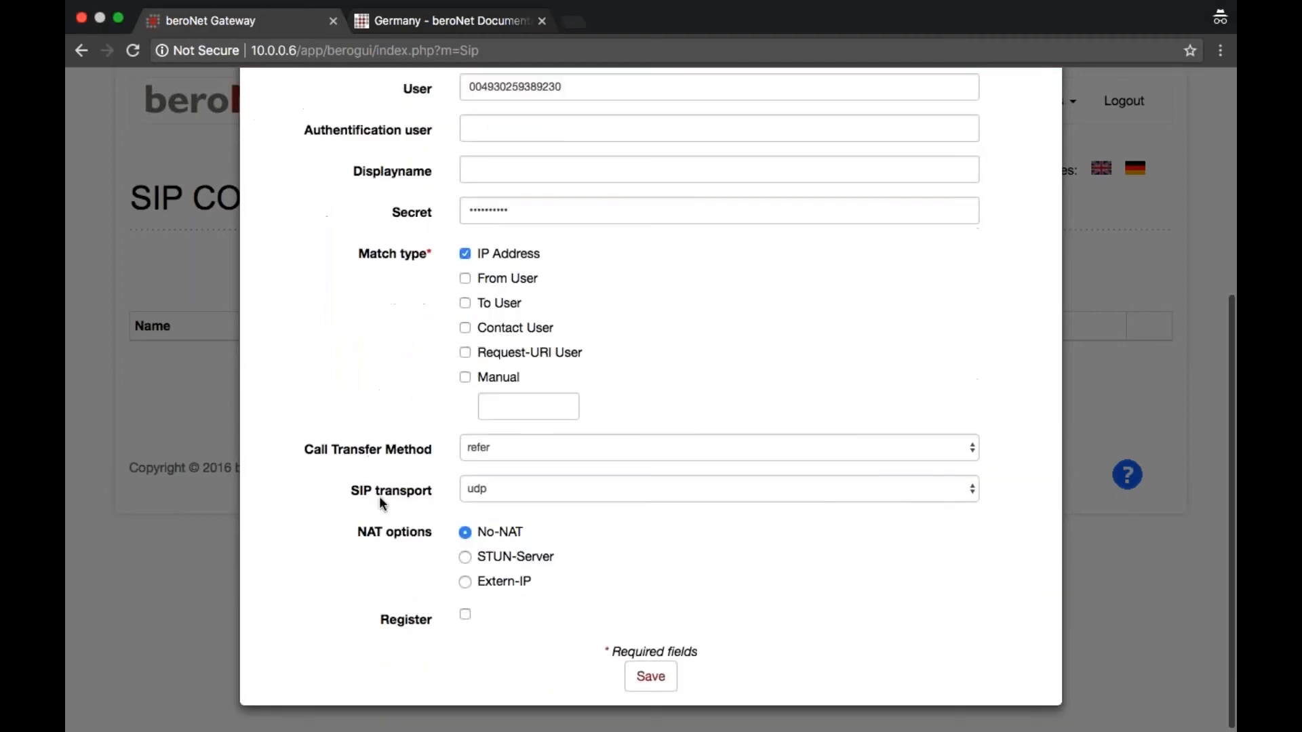
pyautogui.click(465, 614)
pyautogui.scroll(-3, 418, 570)
pyautogui.click(541, 575)
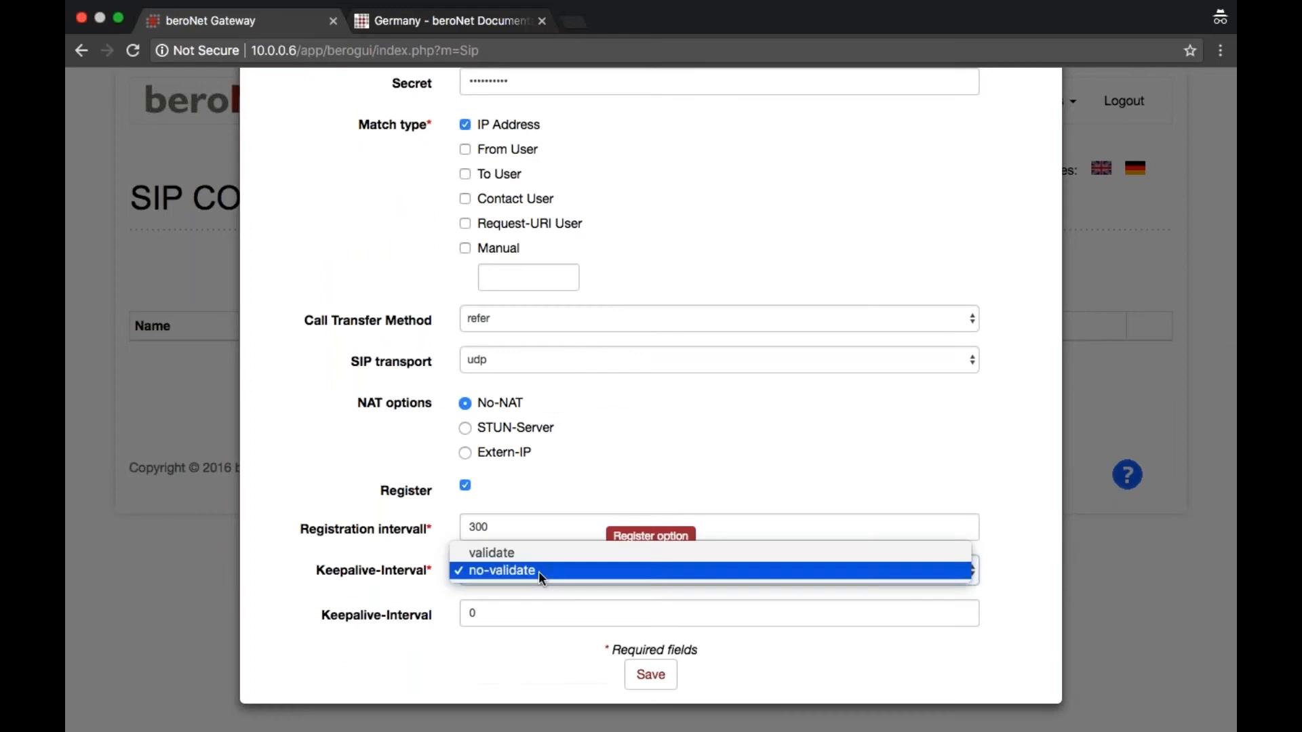
pyautogui.click(526, 556)
pyautogui.moveTo(254, 489)
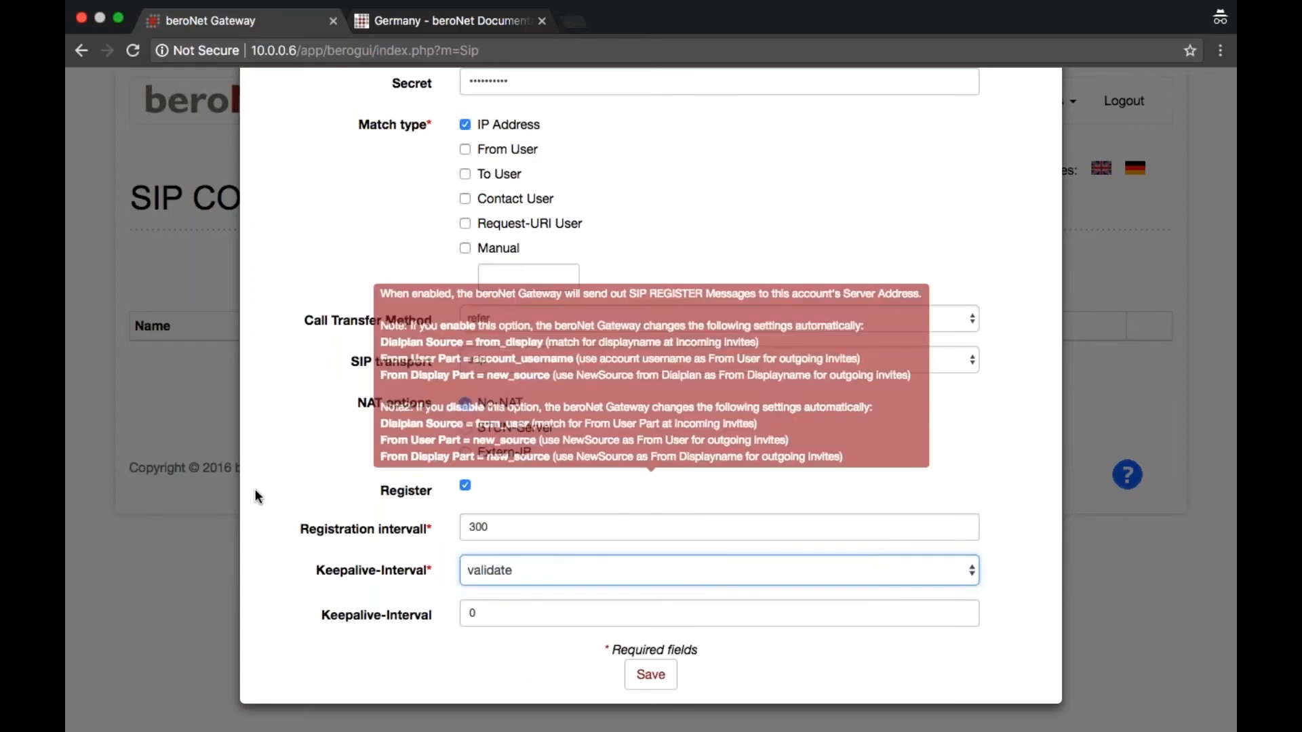
pyautogui.scroll(5, 338, 493)
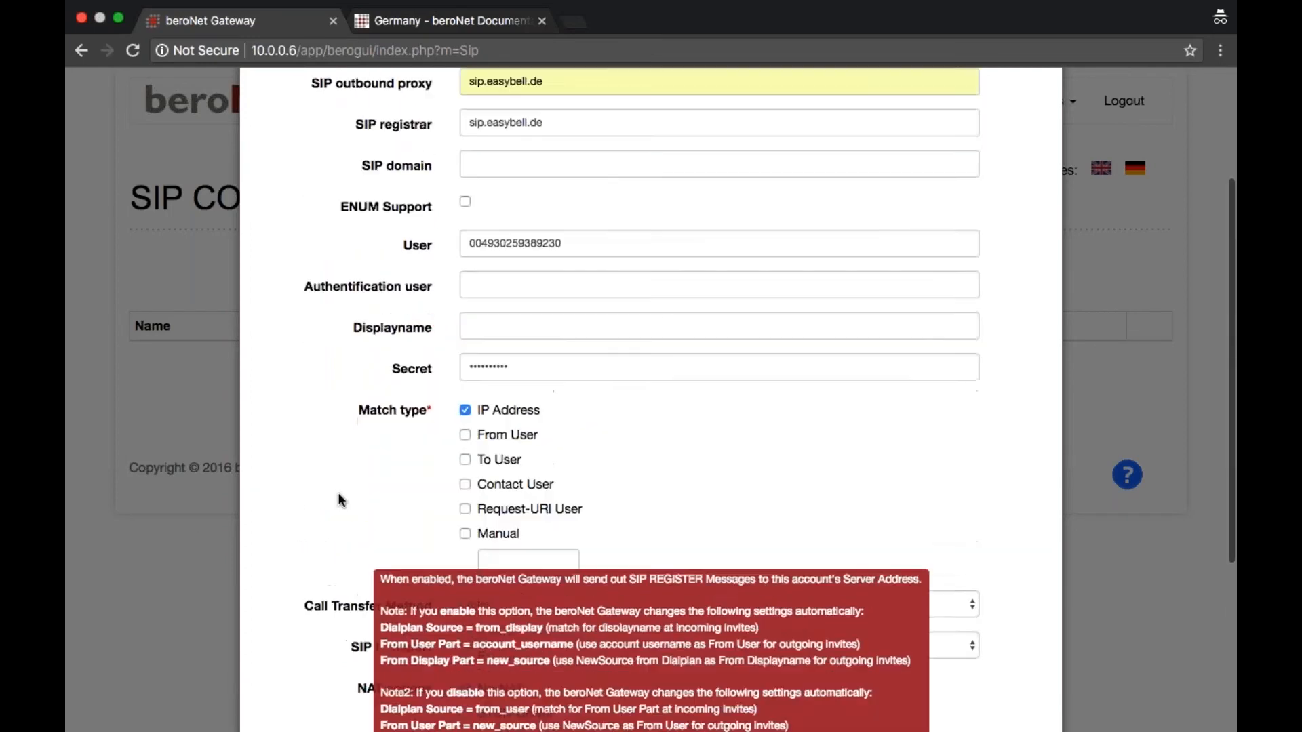
pyautogui.scroll(-5, 337, 493)
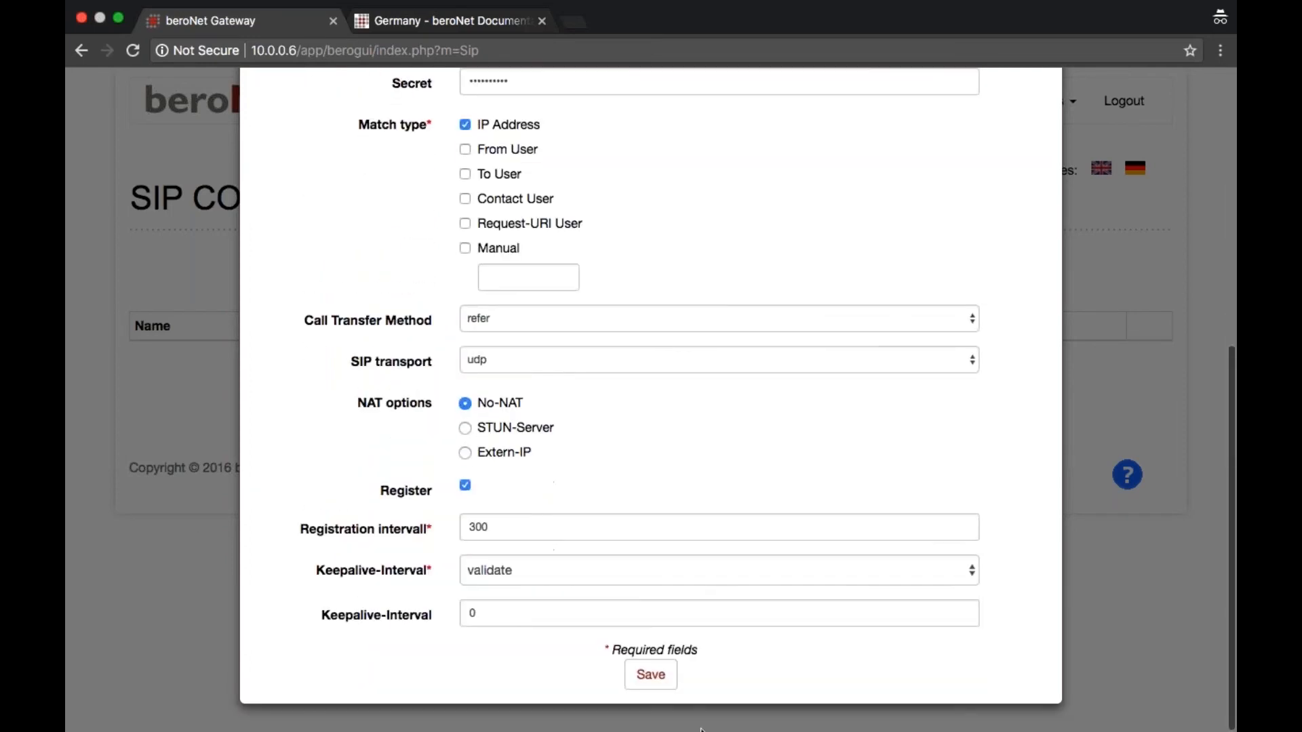
pyautogui.click(647, 687)
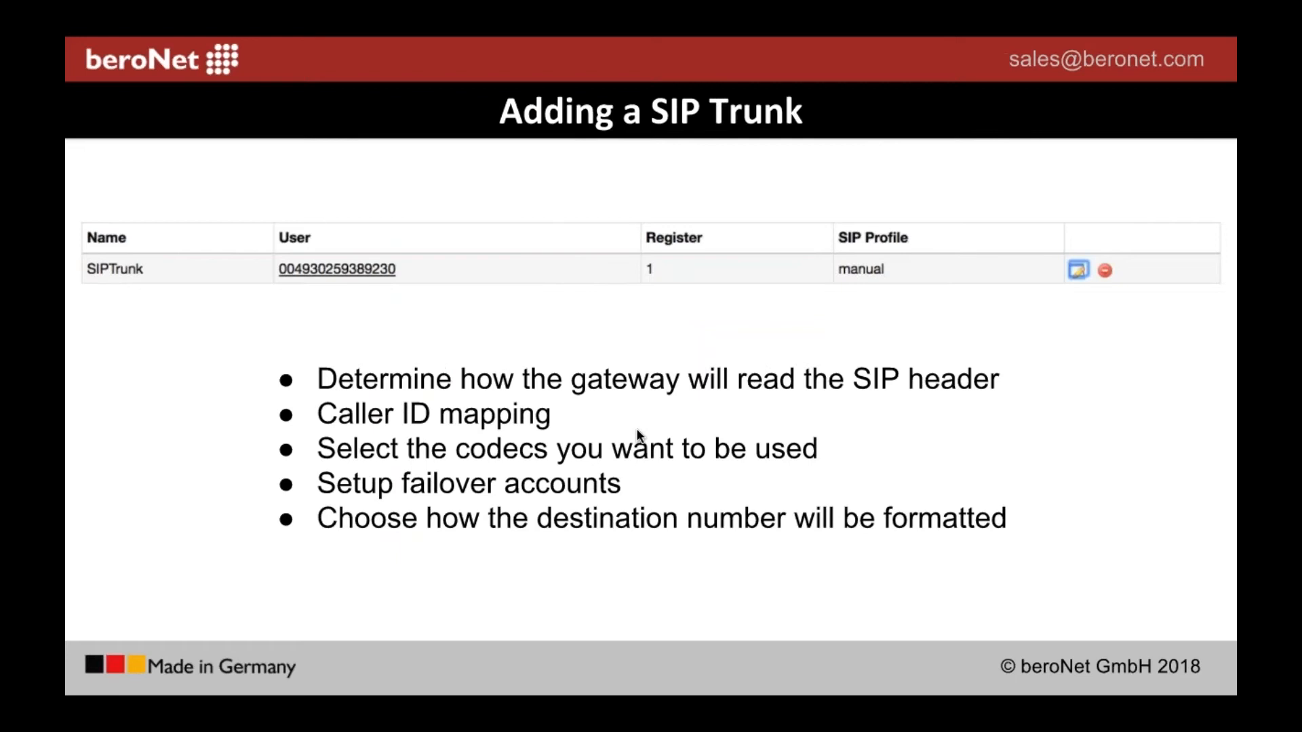
pyautogui.press('Right')
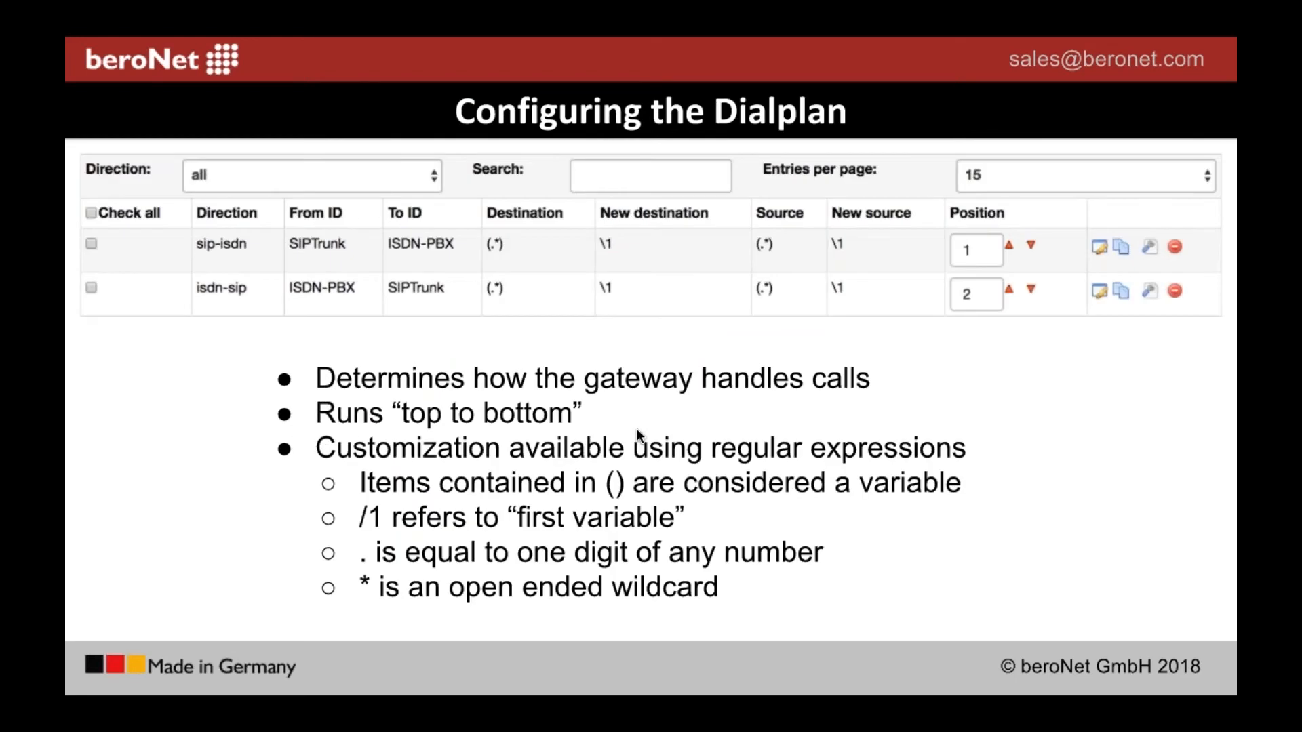
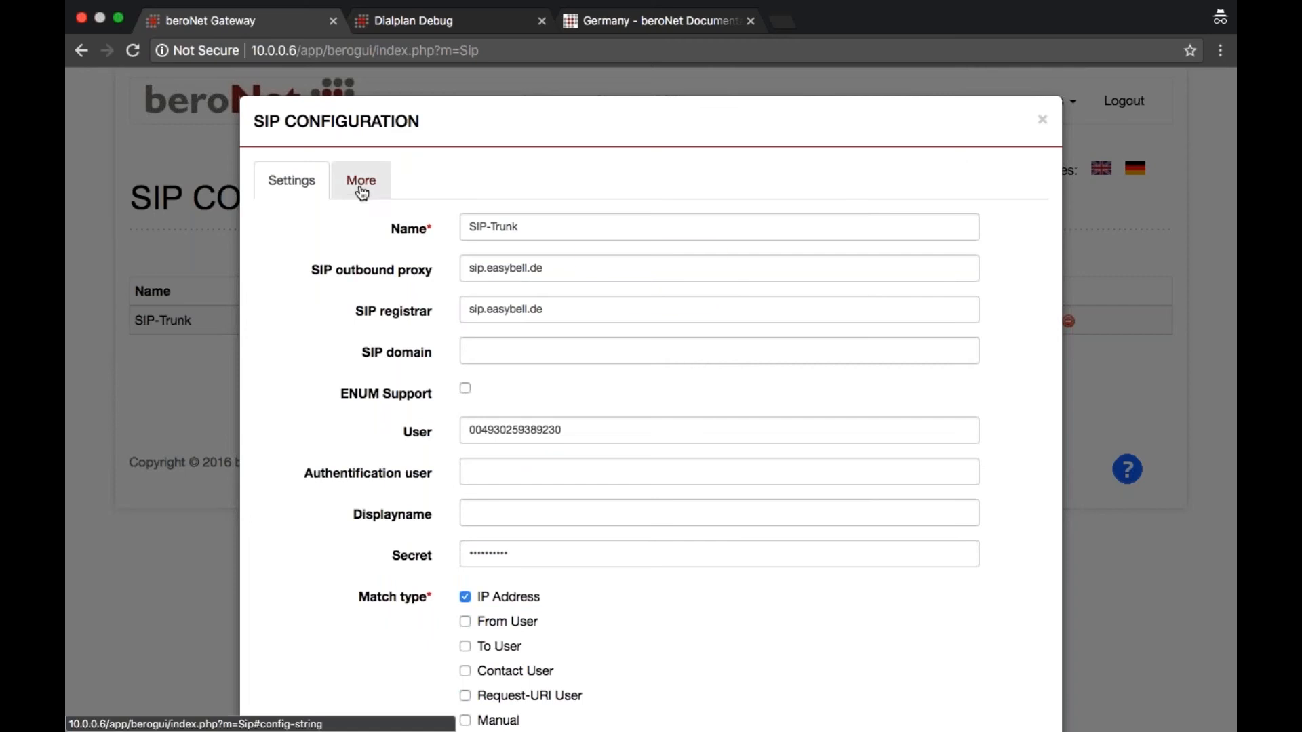
# Step: Set the SIP-Trunk's Dialplan Source to from_user in its additional settings
pyautogui.click(360, 180)
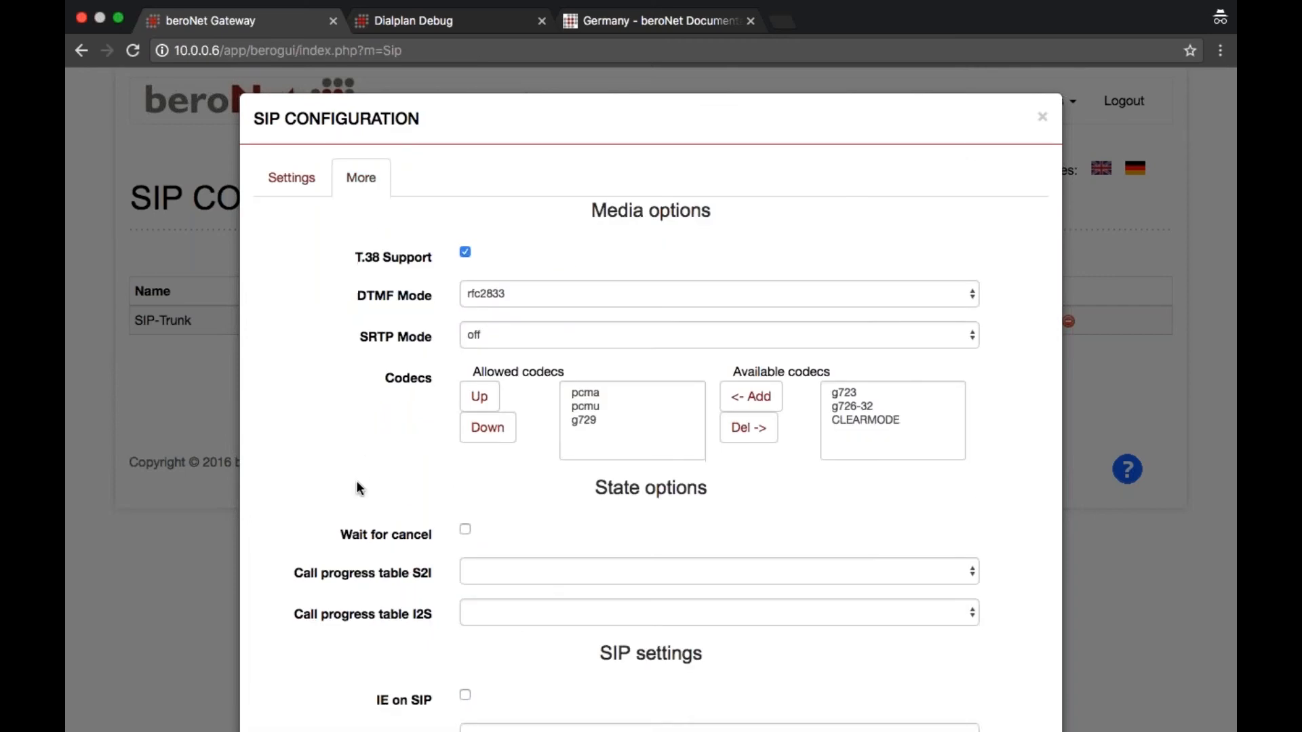
pyautogui.scroll(-5, 358, 483)
pyautogui.scroll(-8, 356, 480)
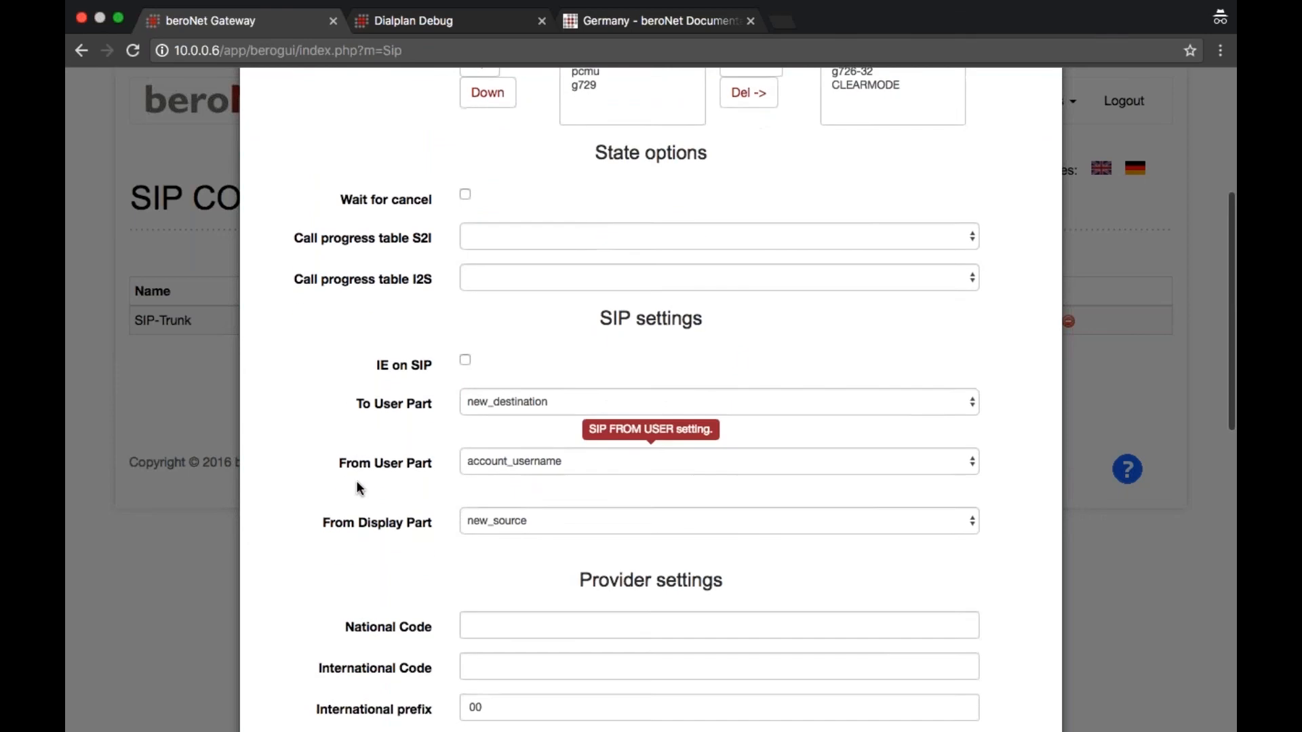
pyautogui.scroll(-7, 356, 480)
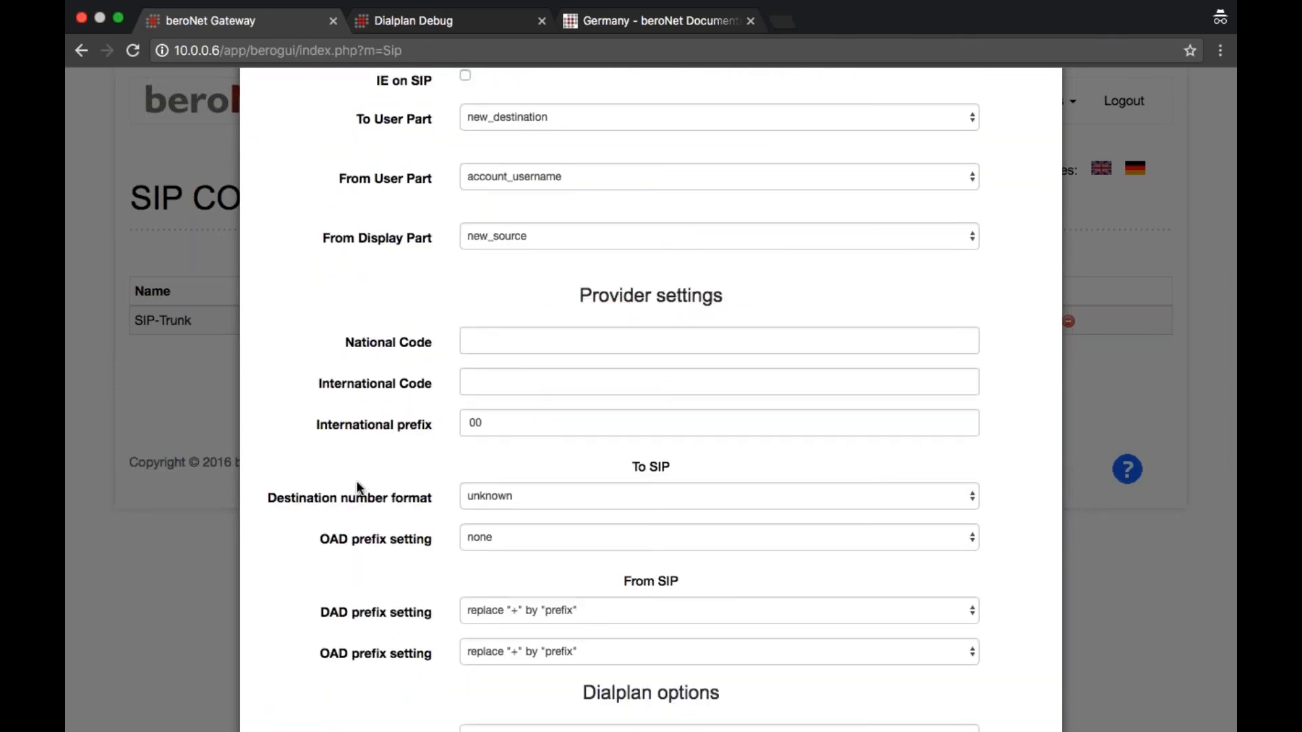
pyautogui.scroll(-6, 356, 480)
pyautogui.moveTo(513, 547)
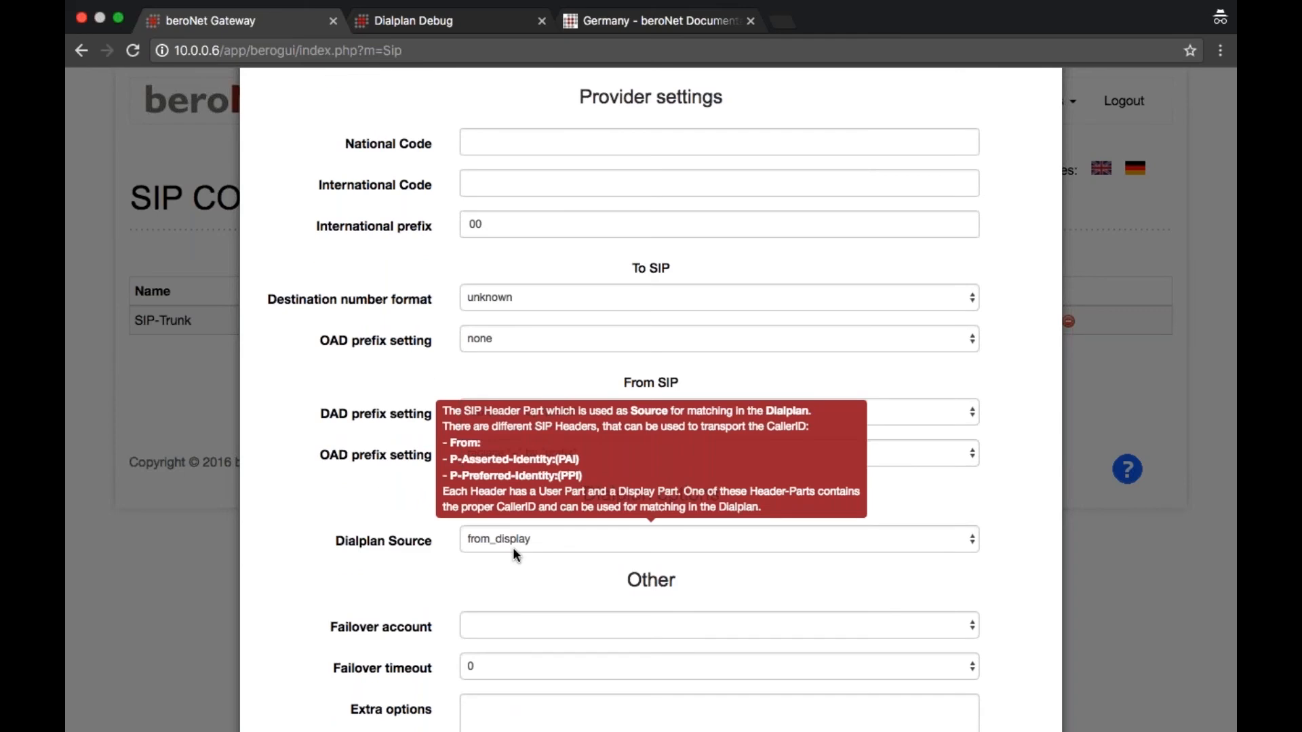
pyautogui.click(558, 541)
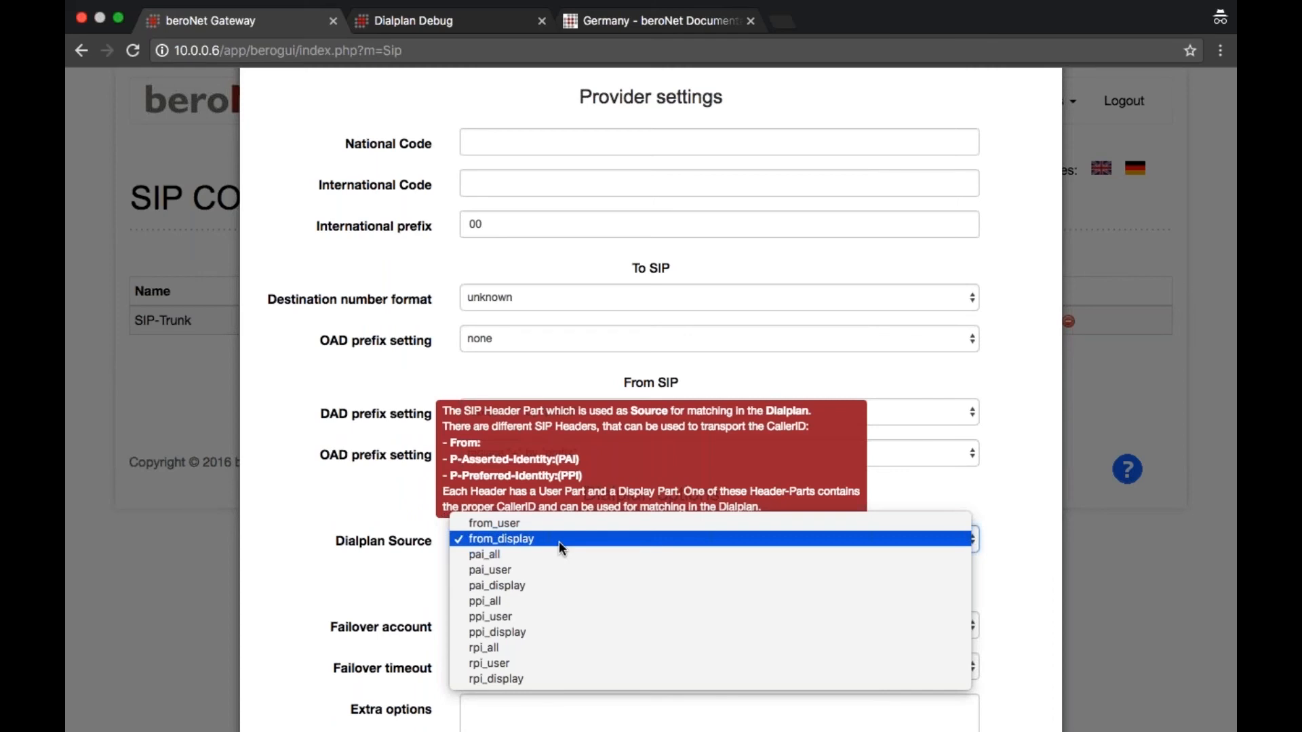
pyautogui.click(528, 522)
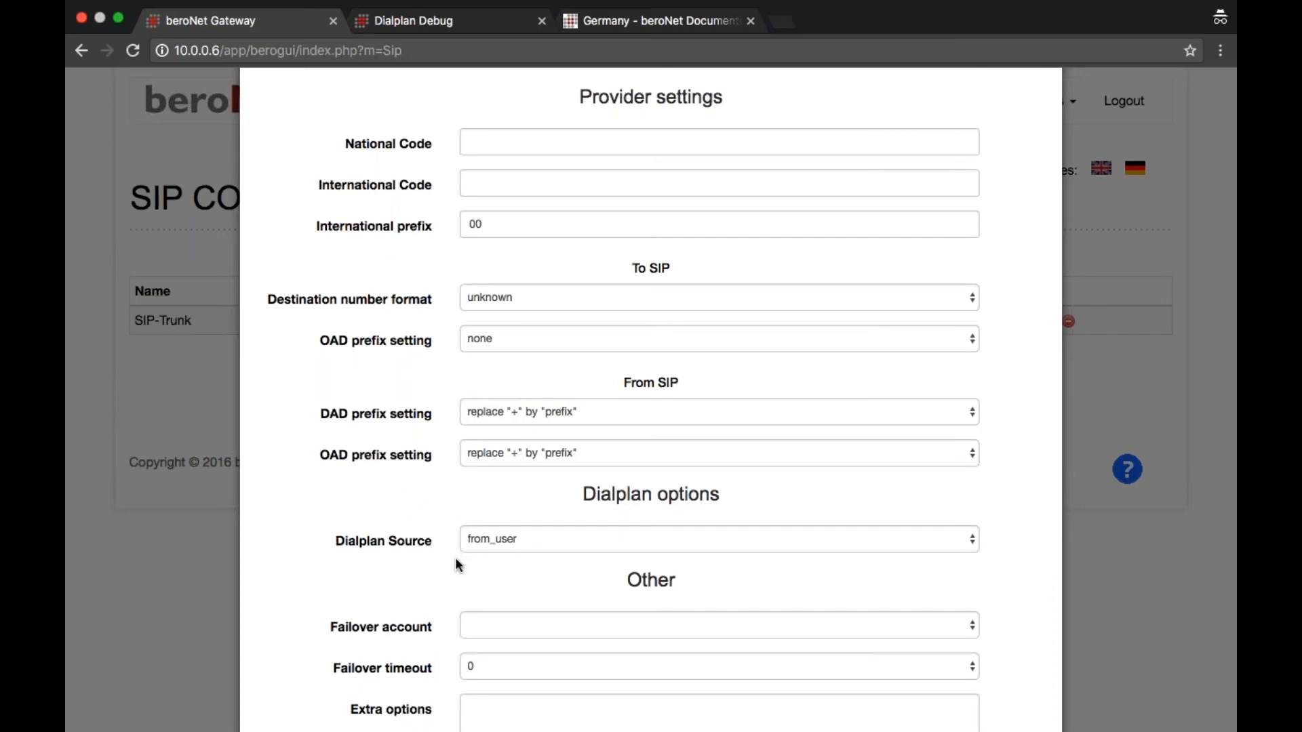
# Step: Set the SIP-Trunk's From User Part to new_source and save the SIP configuration
pyautogui.scroll(5, 409, 383)
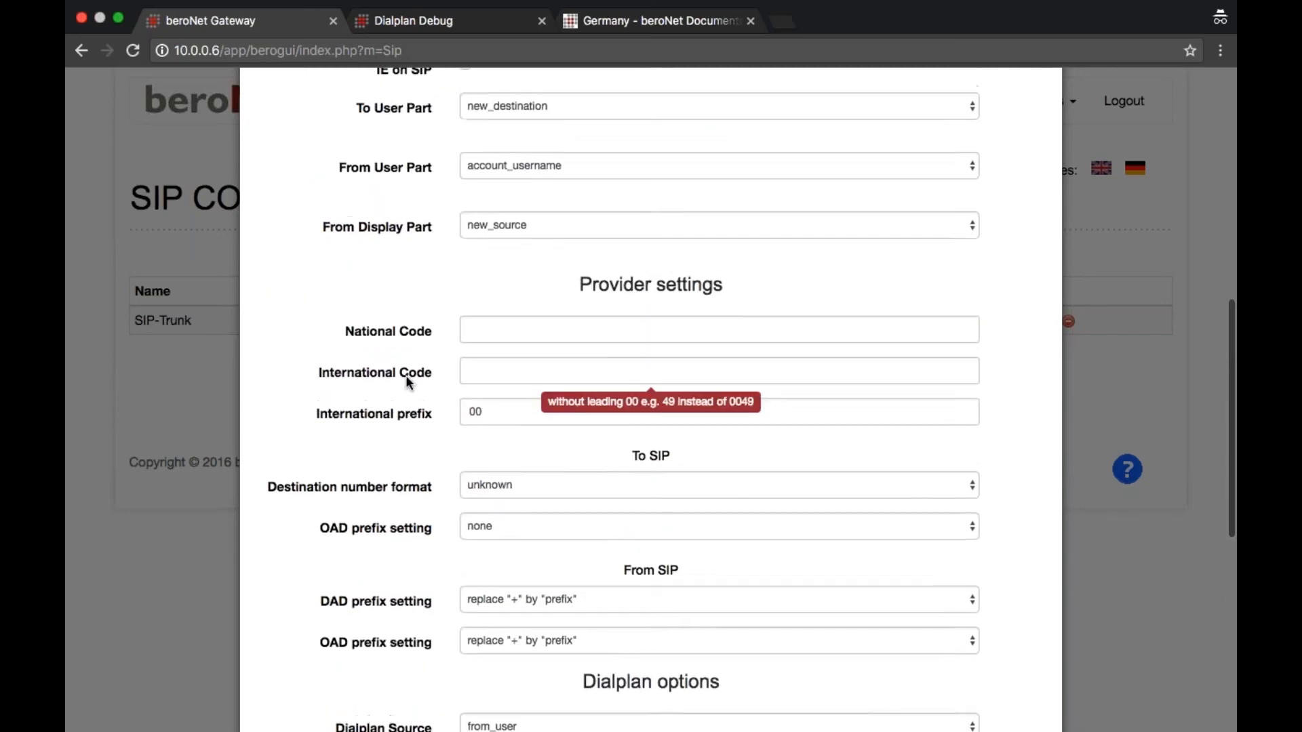
pyautogui.scroll(1, 407, 378)
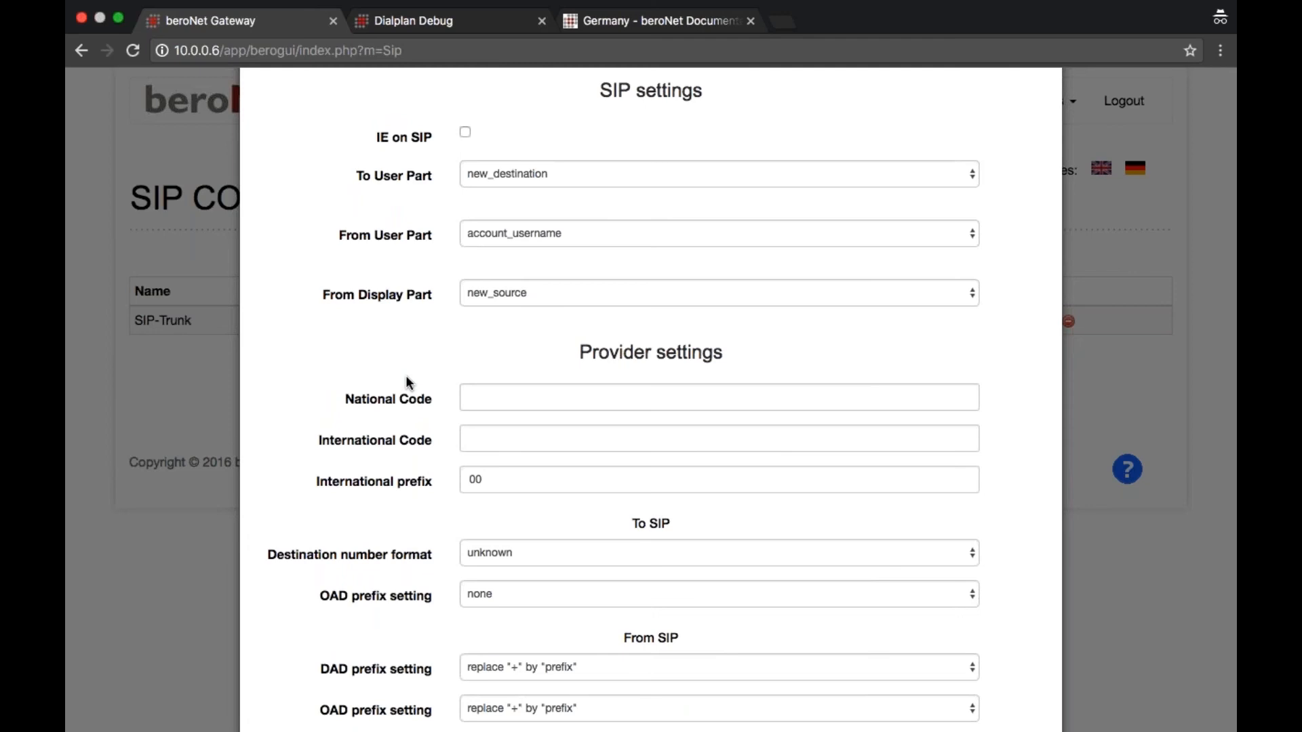
pyautogui.scroll(2, 406, 378)
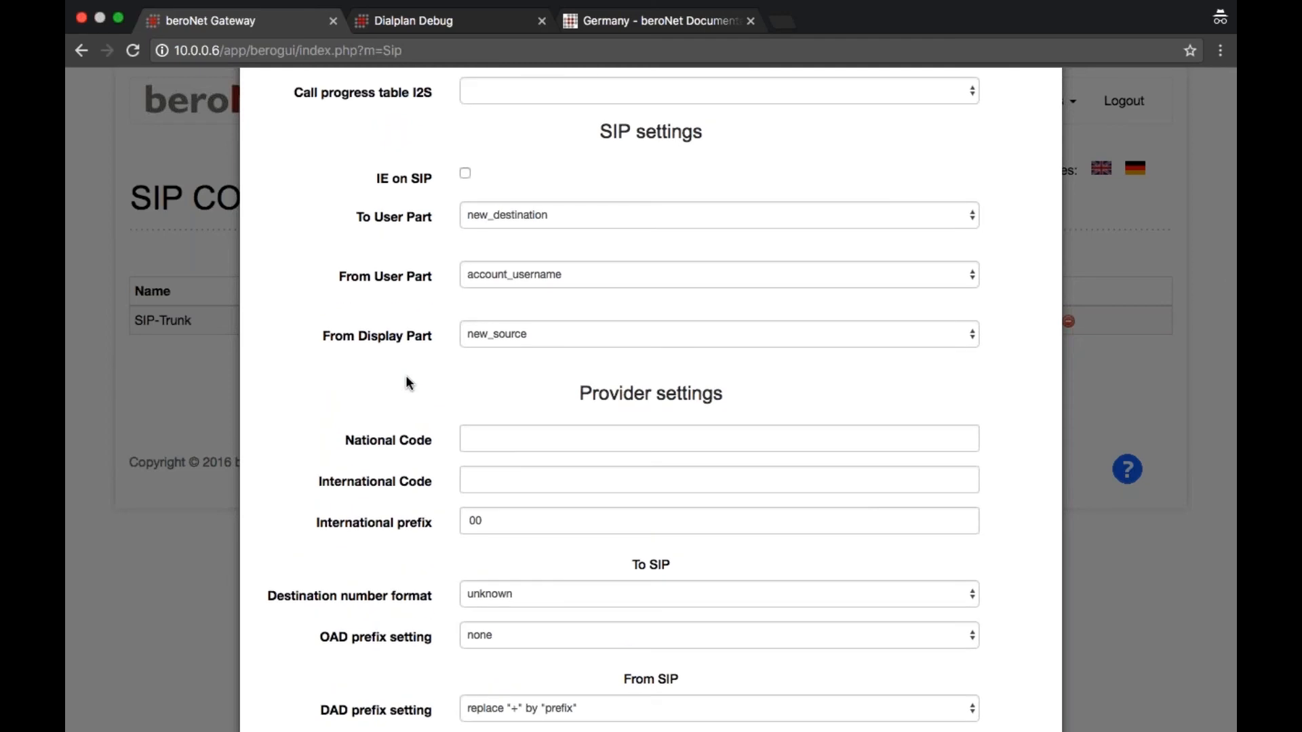
pyautogui.scroll(3, 405, 376)
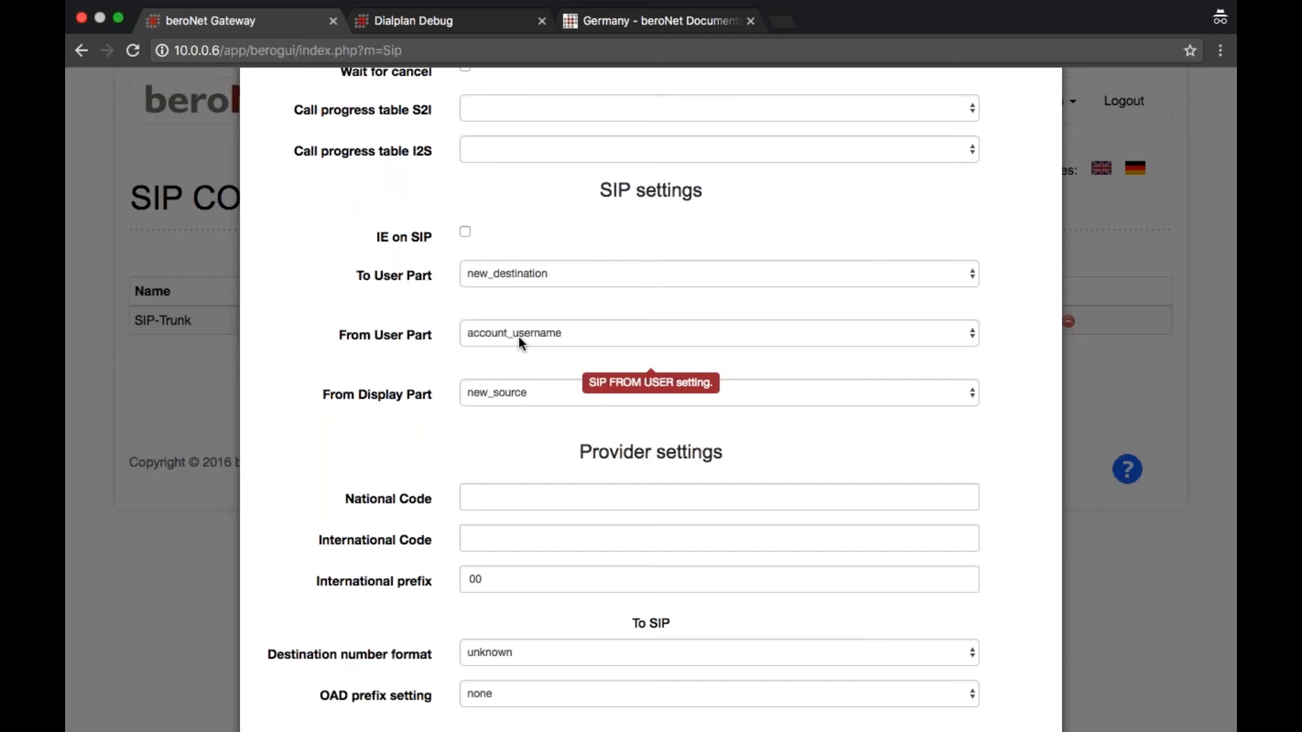
pyautogui.click(518, 335)
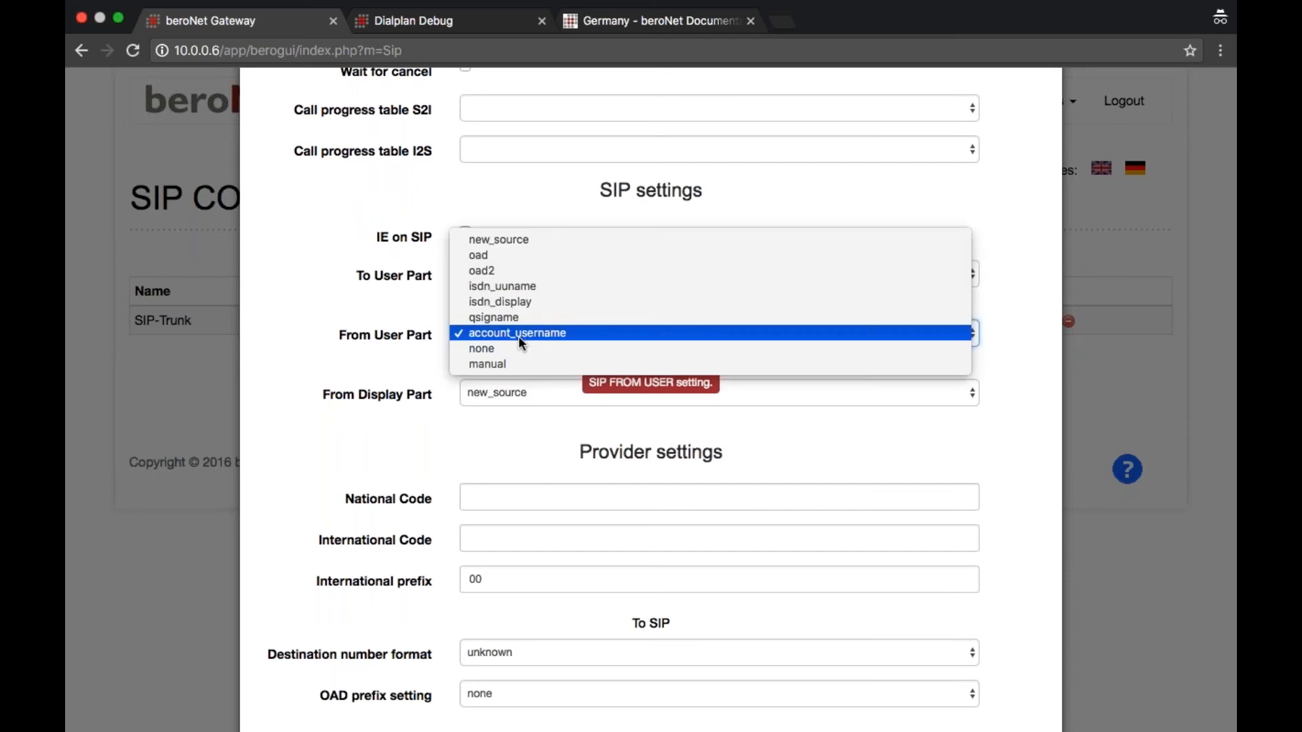
pyautogui.click(498, 239)
pyautogui.scroll(-7, 324, 372)
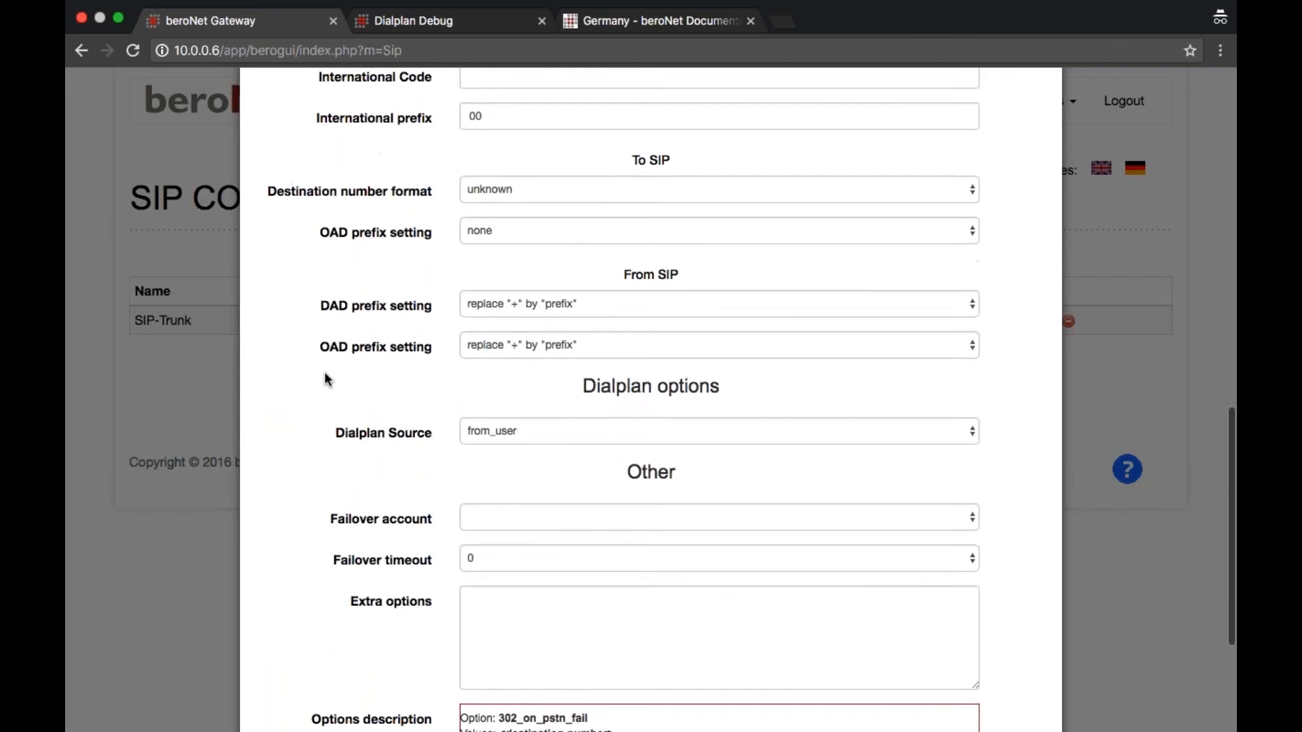
pyautogui.scroll(-4, 324, 372)
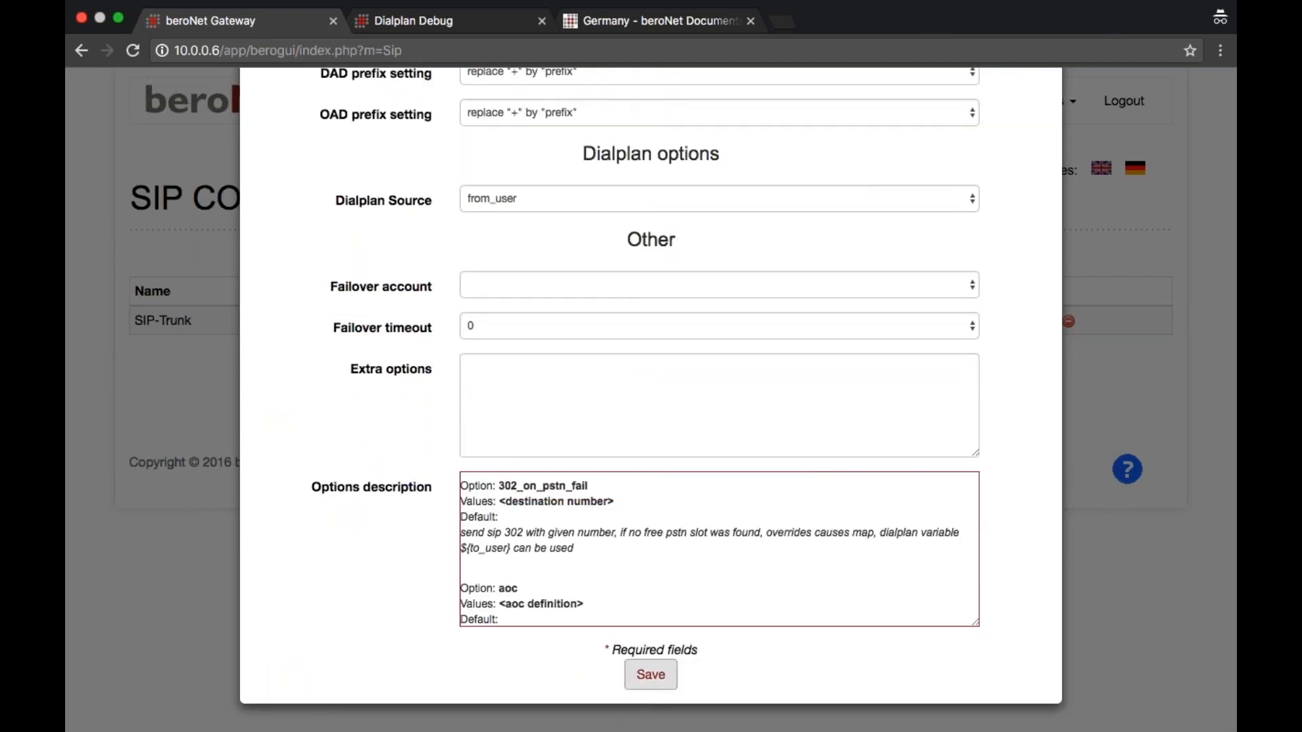
pyautogui.click(650, 674)
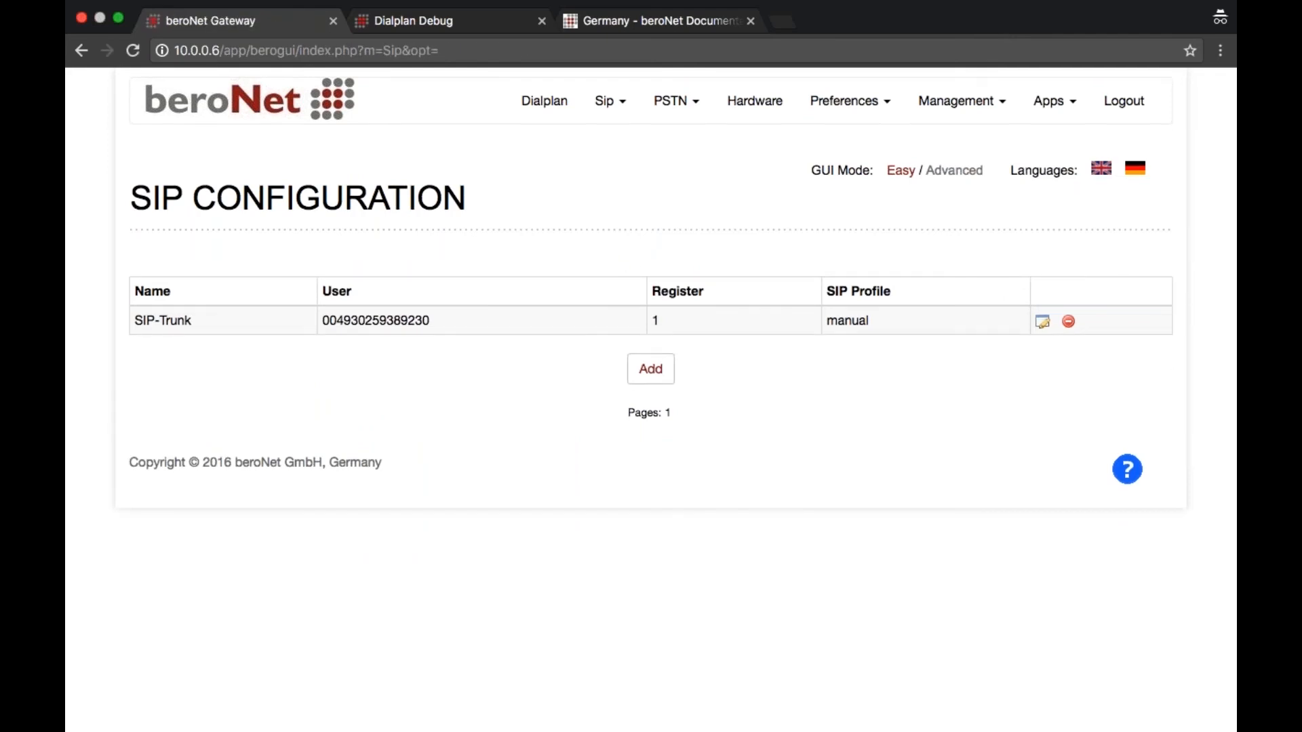
# Step: Start dialplan debugging, clear the old log, and reload it to capture the incoming test call
pyautogui.moveTo(935, 107)
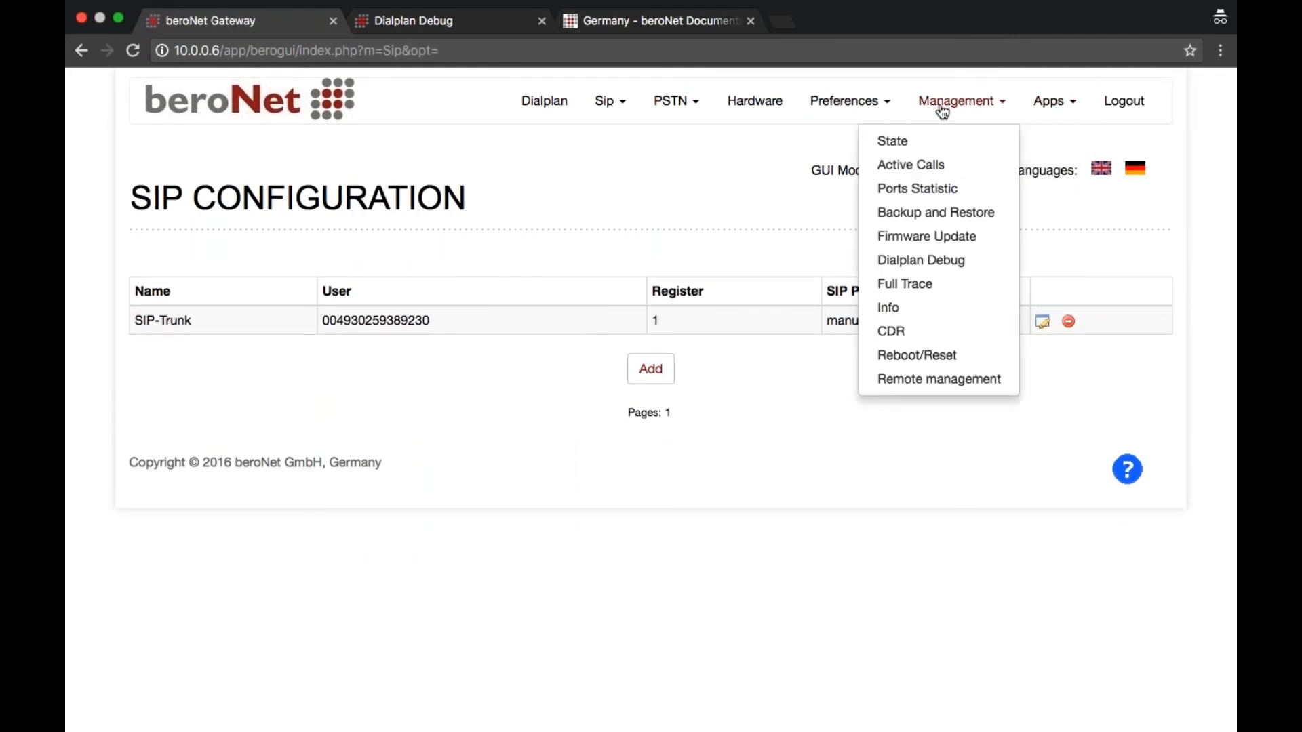
pyautogui.click(922, 263)
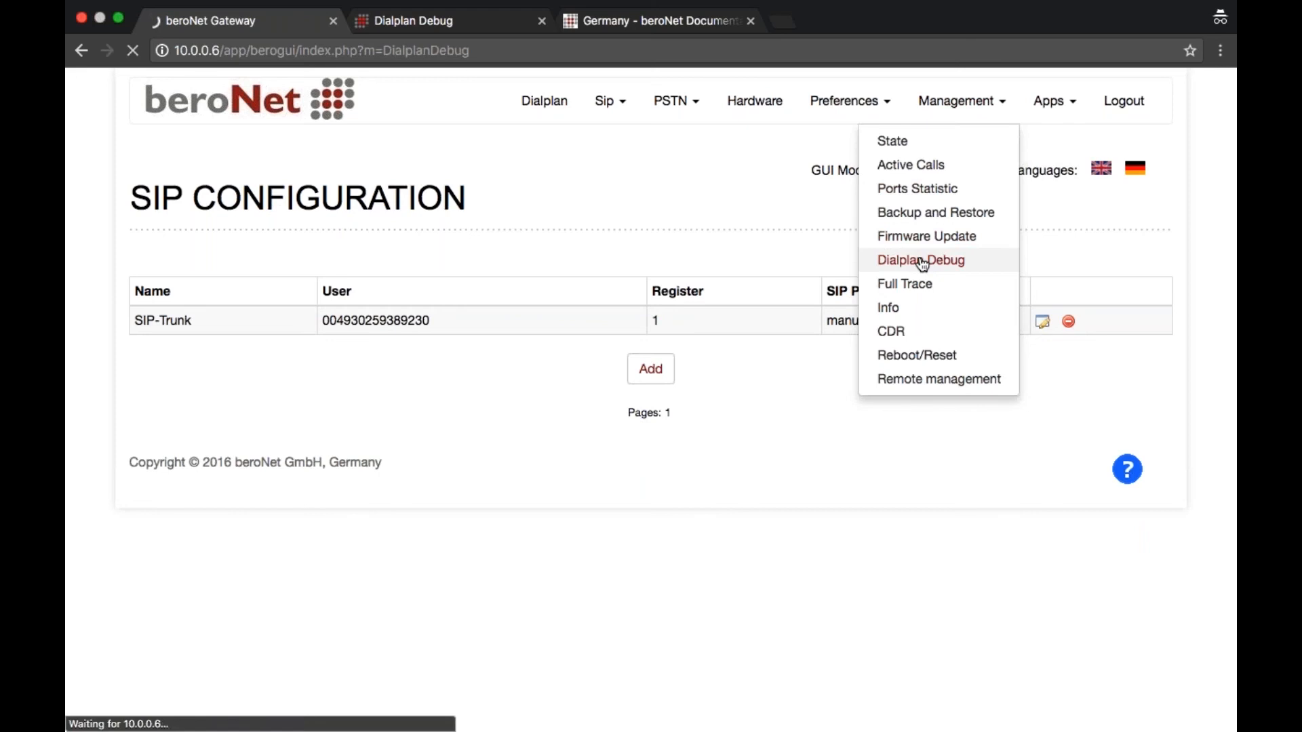
pyautogui.click(652, 354)
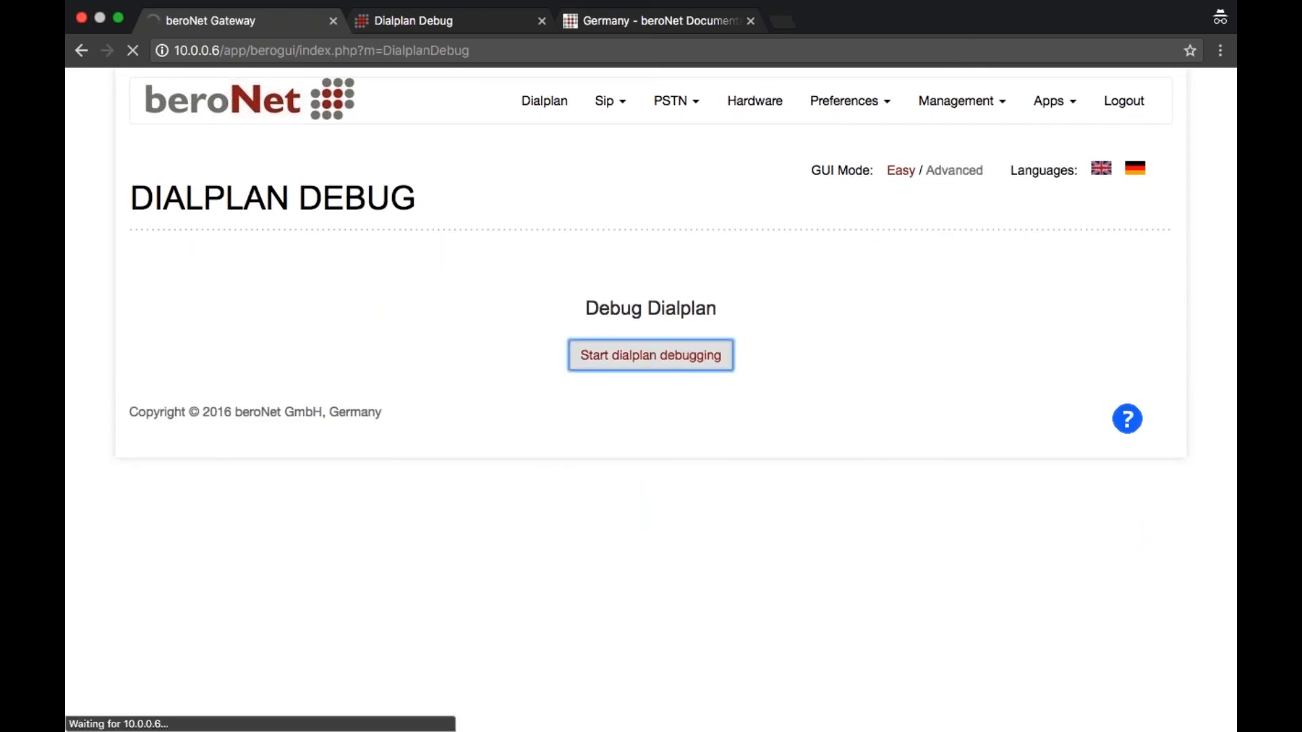
pyautogui.click(227, 231)
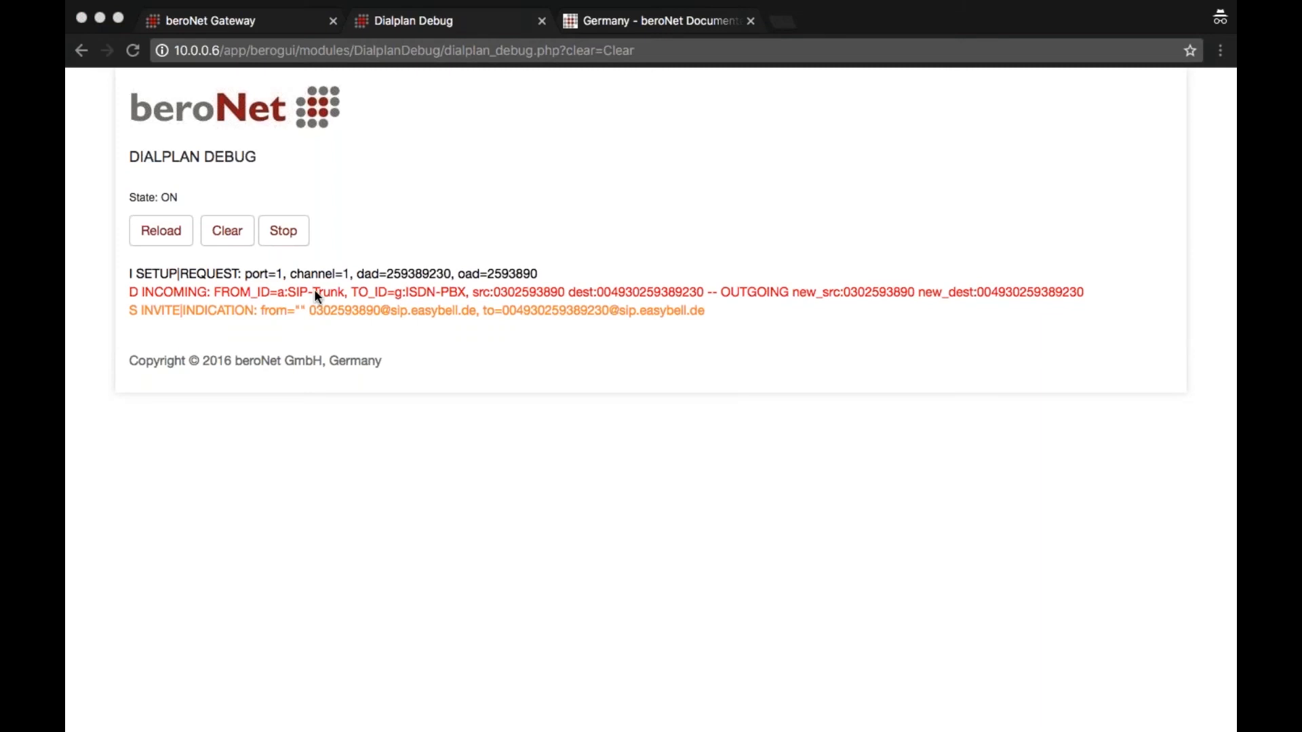
pyautogui.click(168, 232)
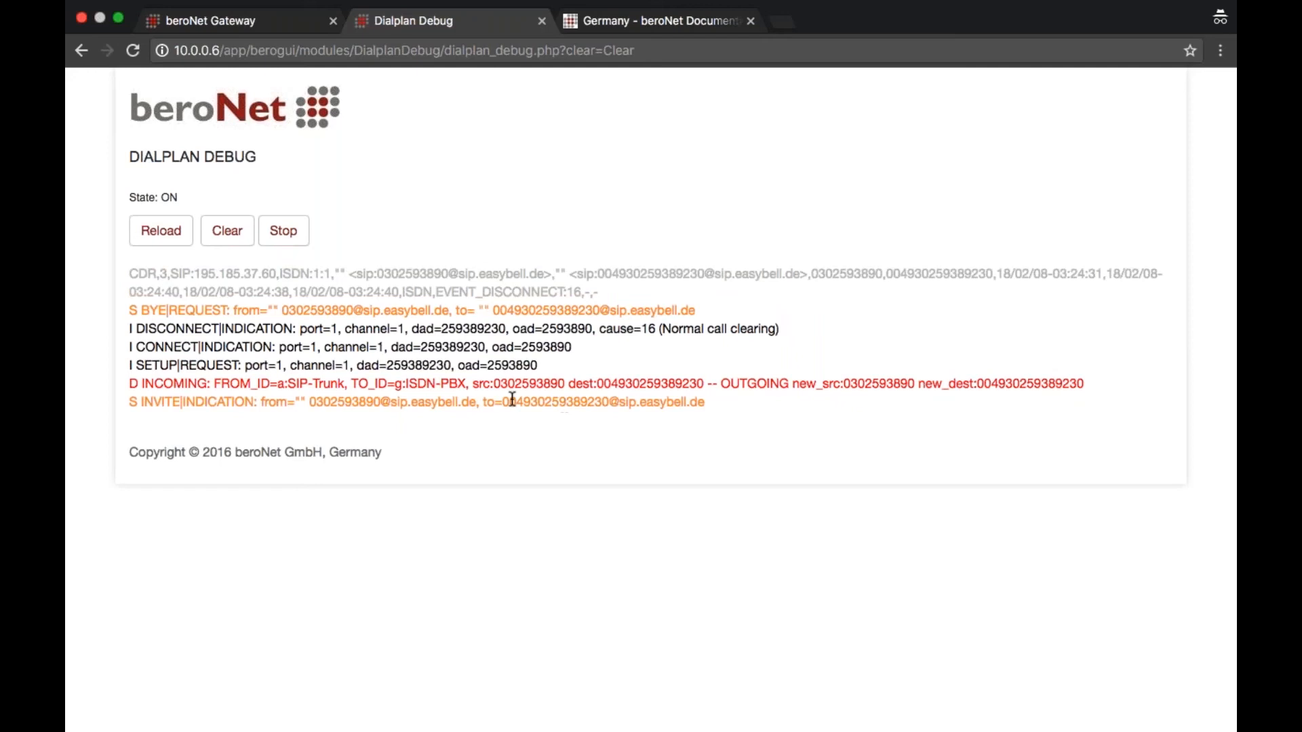
# Step: Examine the caller number (oad) in the CONNECT and SETUP entries of the dialplan debug log
pyautogui.moveTo(575, 347); pyautogui.dragTo(523, 347)
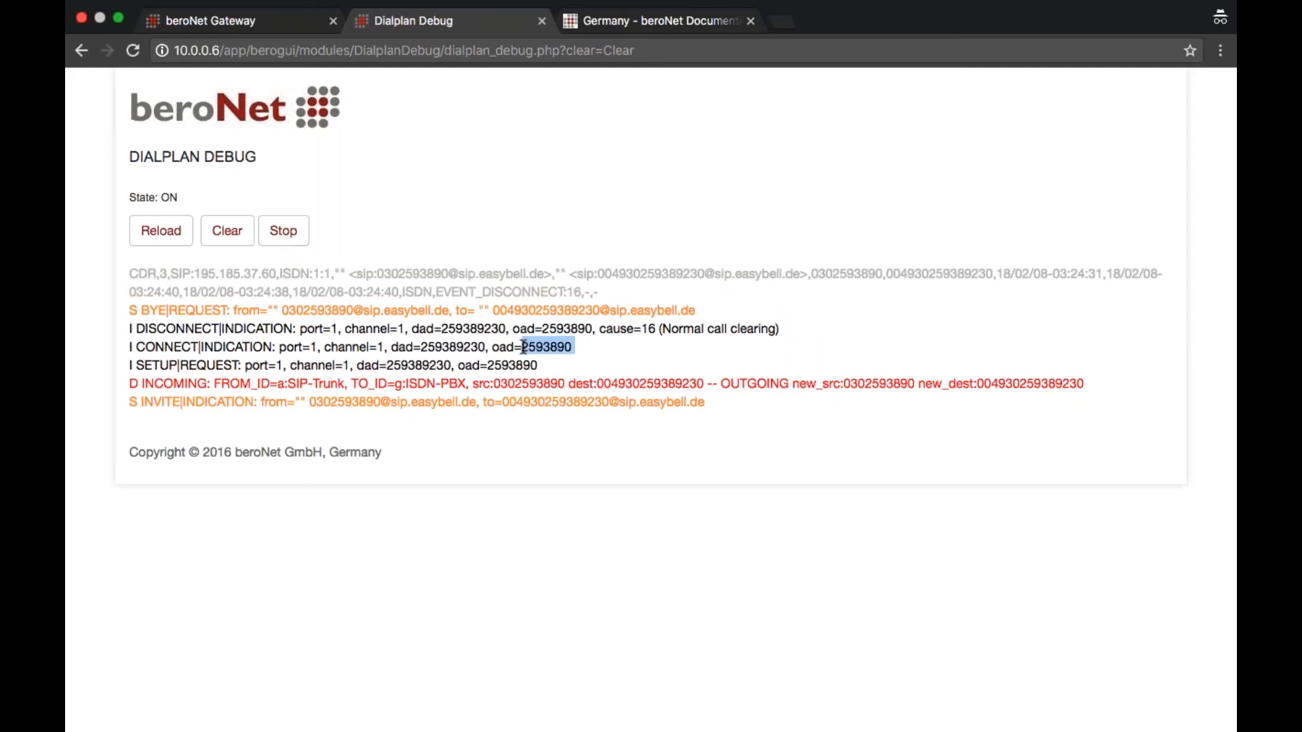
pyautogui.click(562, 351)
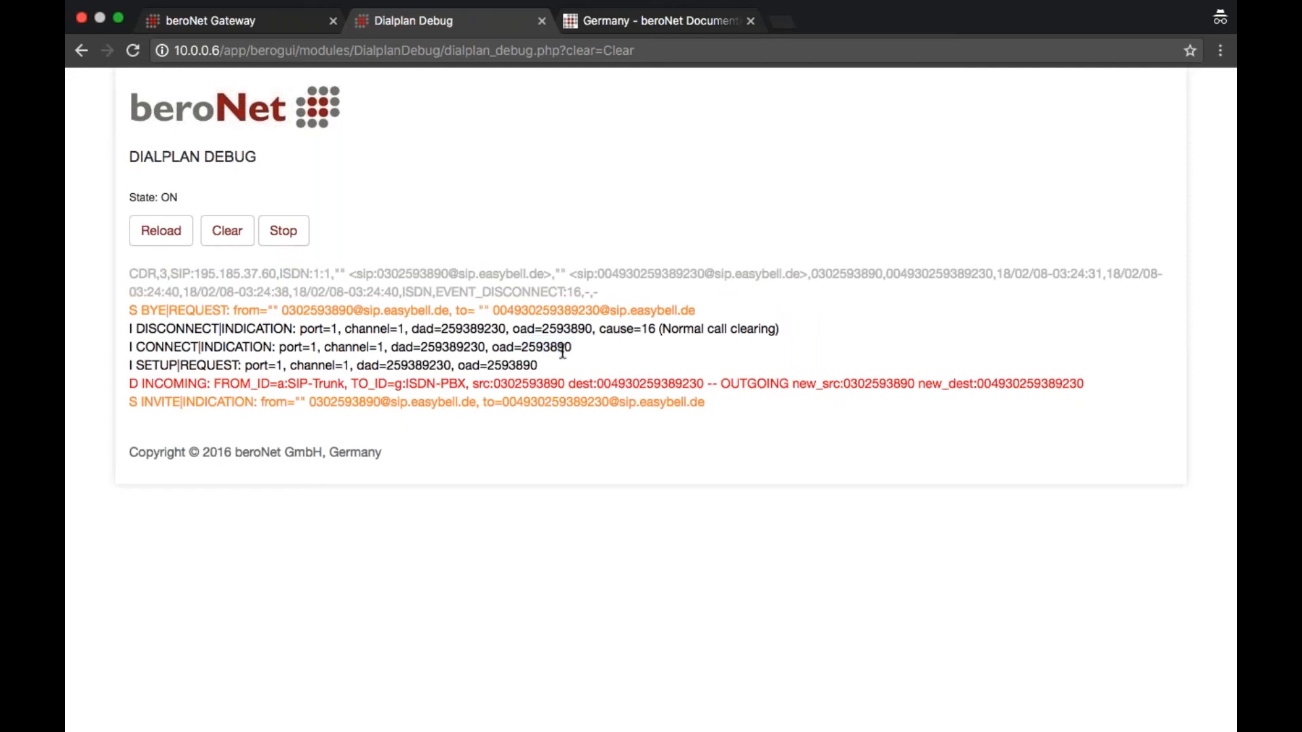
pyautogui.moveTo(575, 347); pyautogui.dragTo(521, 345)
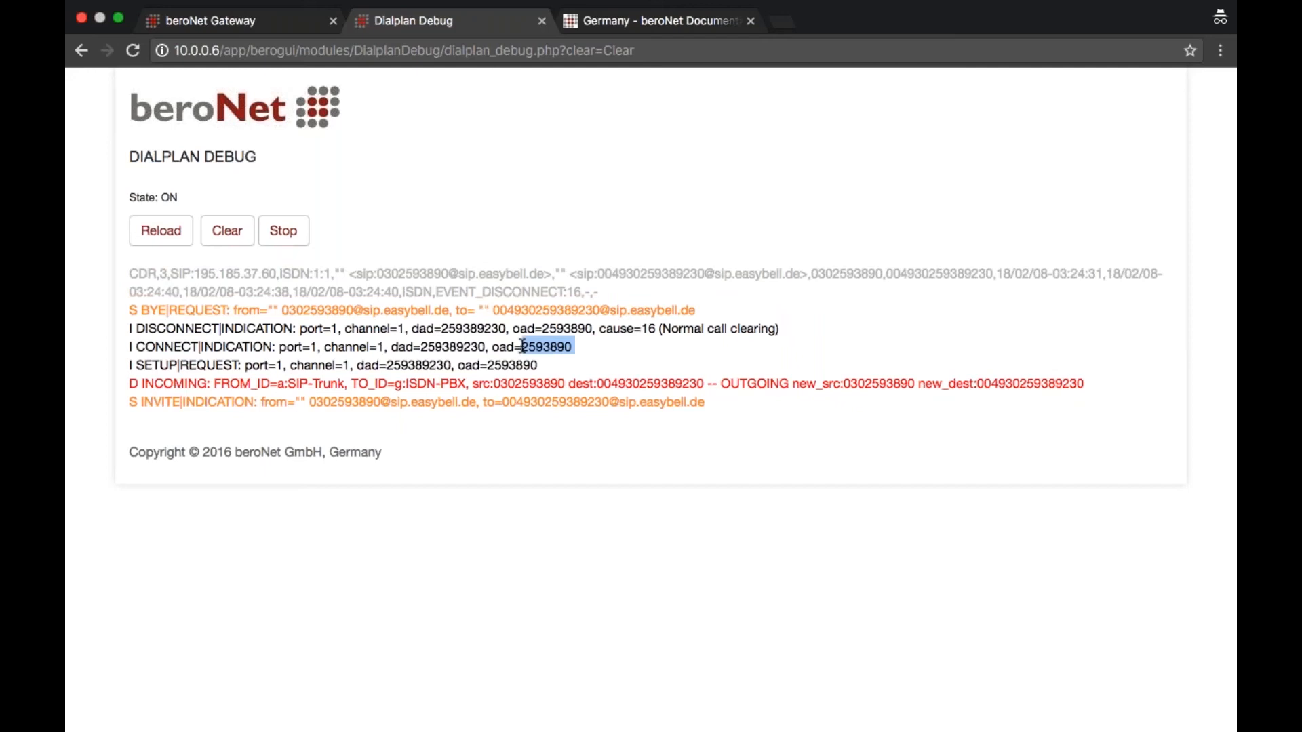
pyautogui.click(522, 345)
pyautogui.moveTo(538, 365); pyautogui.dragTo(484, 365)
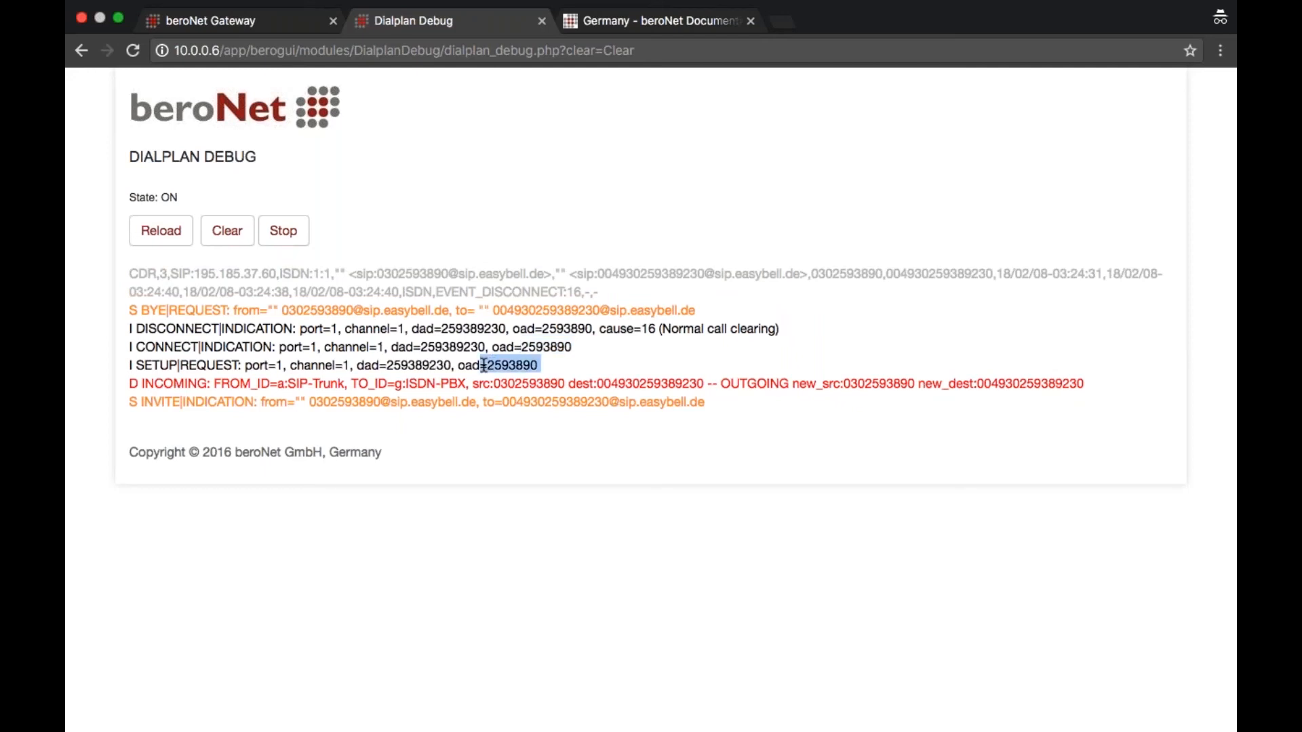
pyautogui.click(533, 362)
pyautogui.moveTo(574, 347); pyautogui.dragTo(488, 366)
pyautogui.click(523, 347)
pyautogui.click(488, 366)
pyautogui.scroll(1, 650, 339)
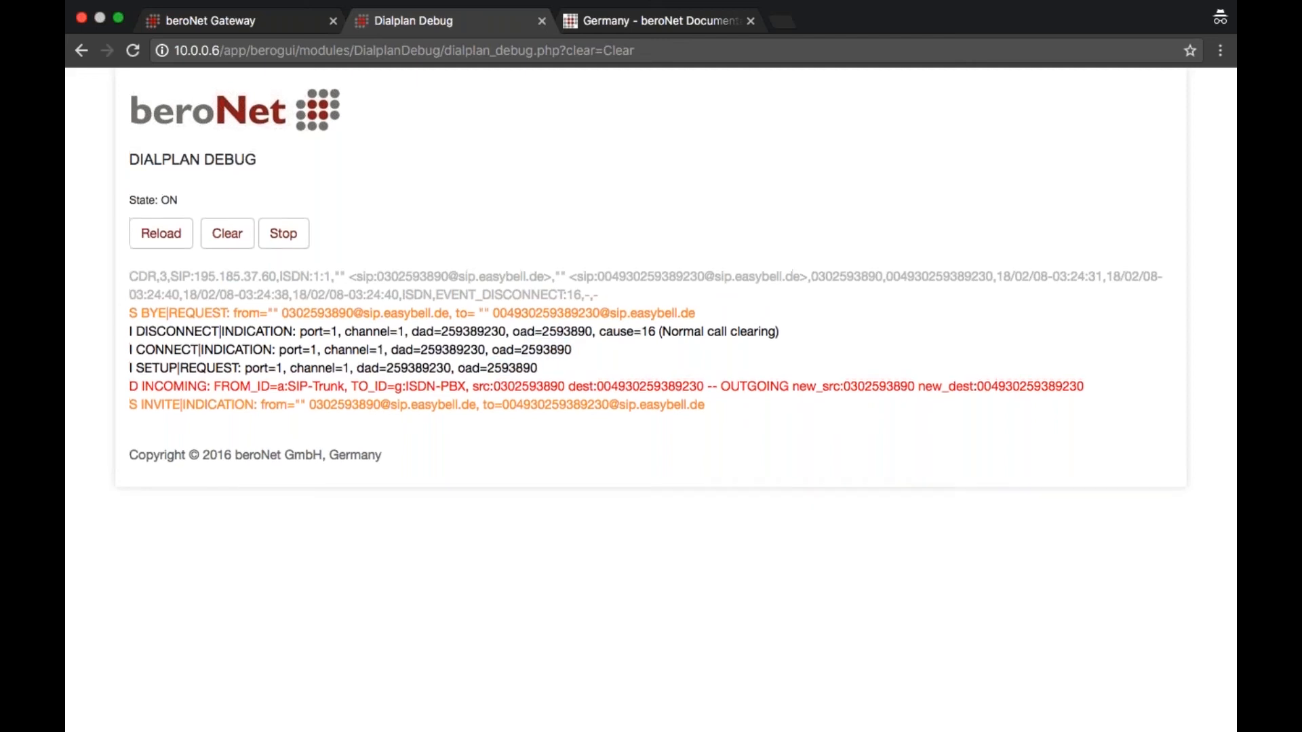
pyautogui.moveTo(568, 366); pyautogui.dragTo(490, 367)
pyautogui.click(489, 365)
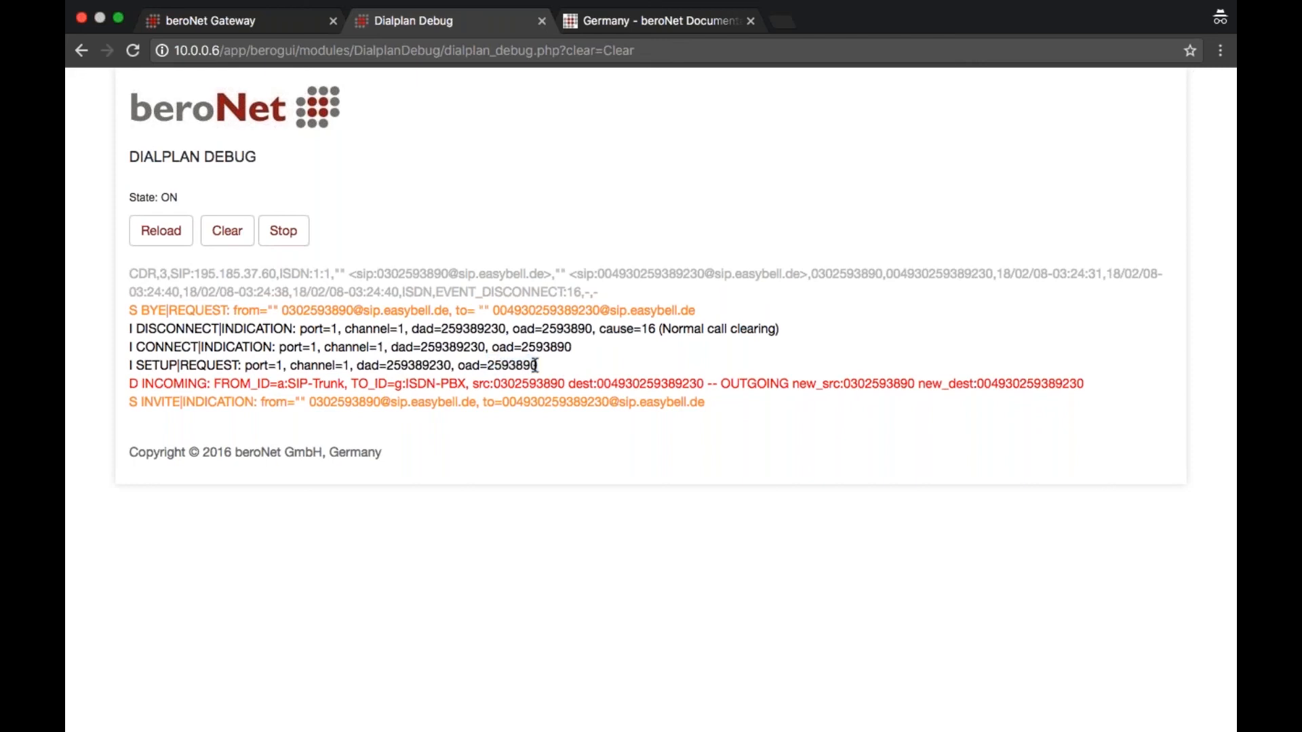
# Step: Modify the sip-isdn dialplan rule from SIP-Trunk to ISDN-PBX, setting its Destination pattern to 004930(.*)
pyautogui.click(211, 26)
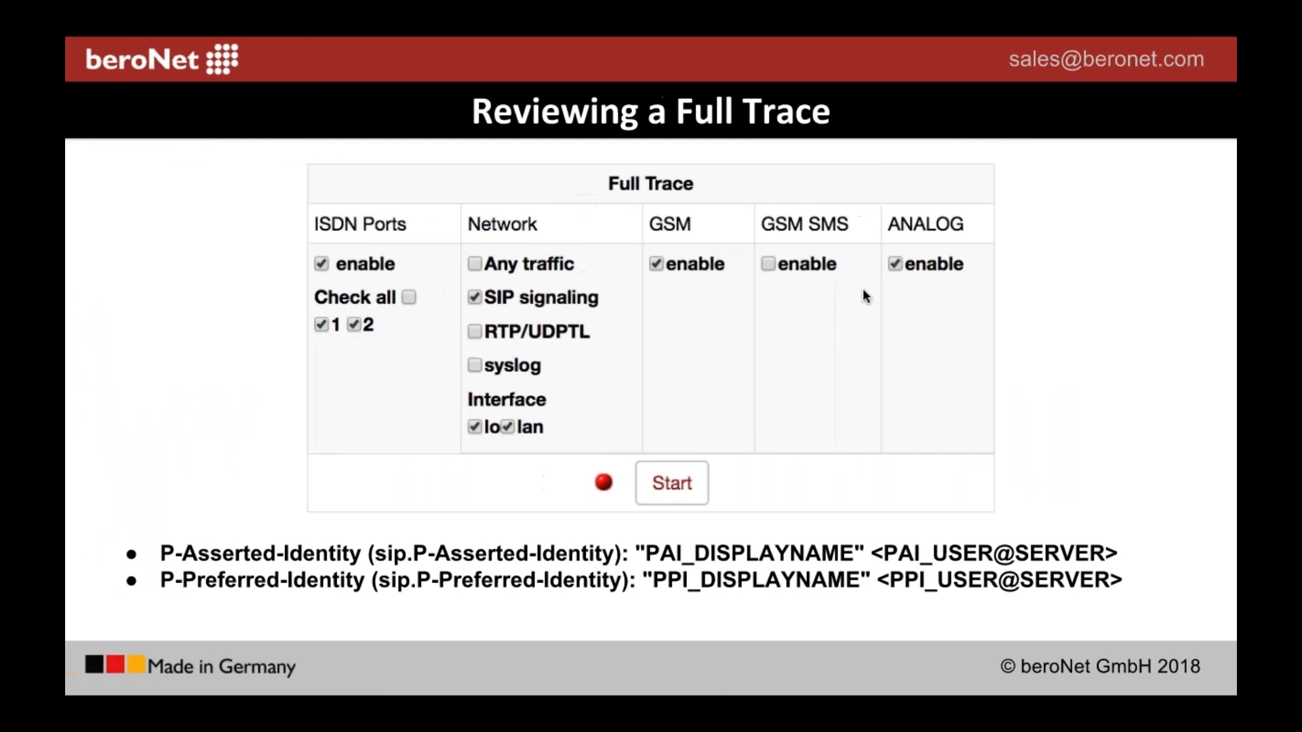
pyautogui.moveTo(183, 671)
pyautogui.hotkey('ctrl', 'Right')
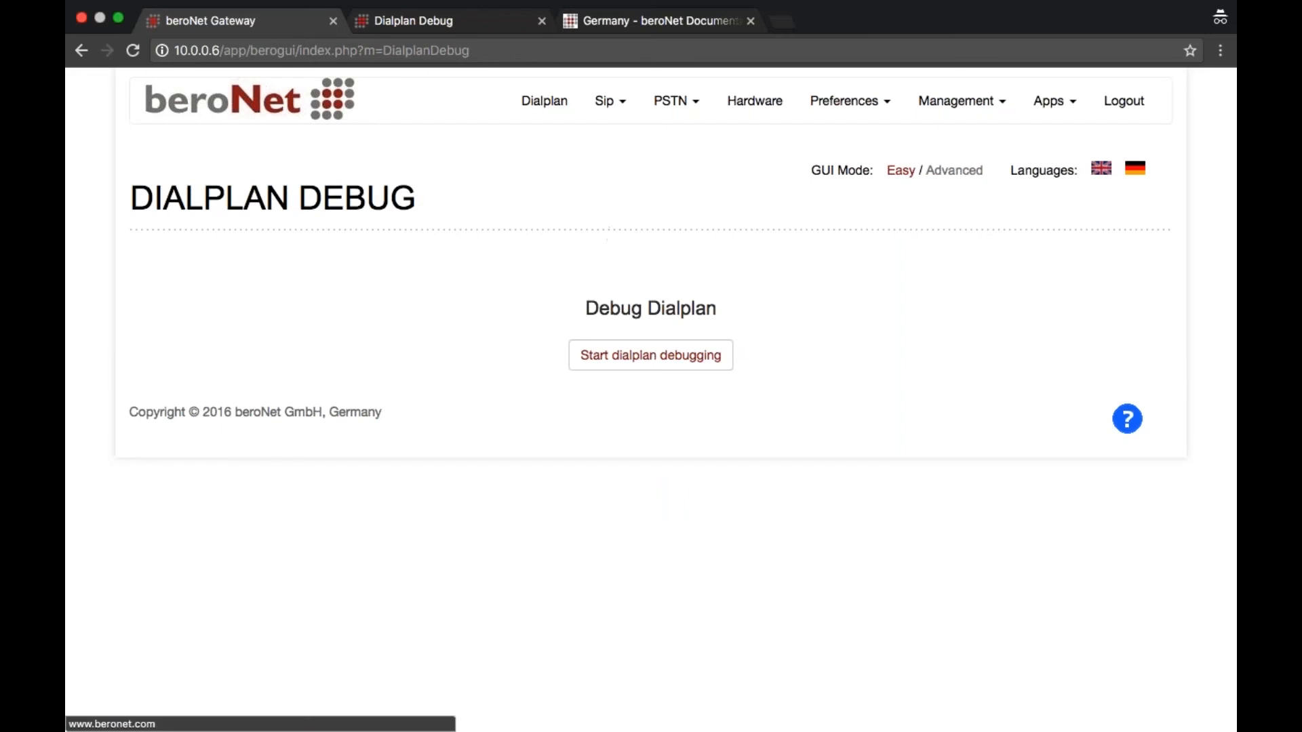
pyautogui.click(562, 107)
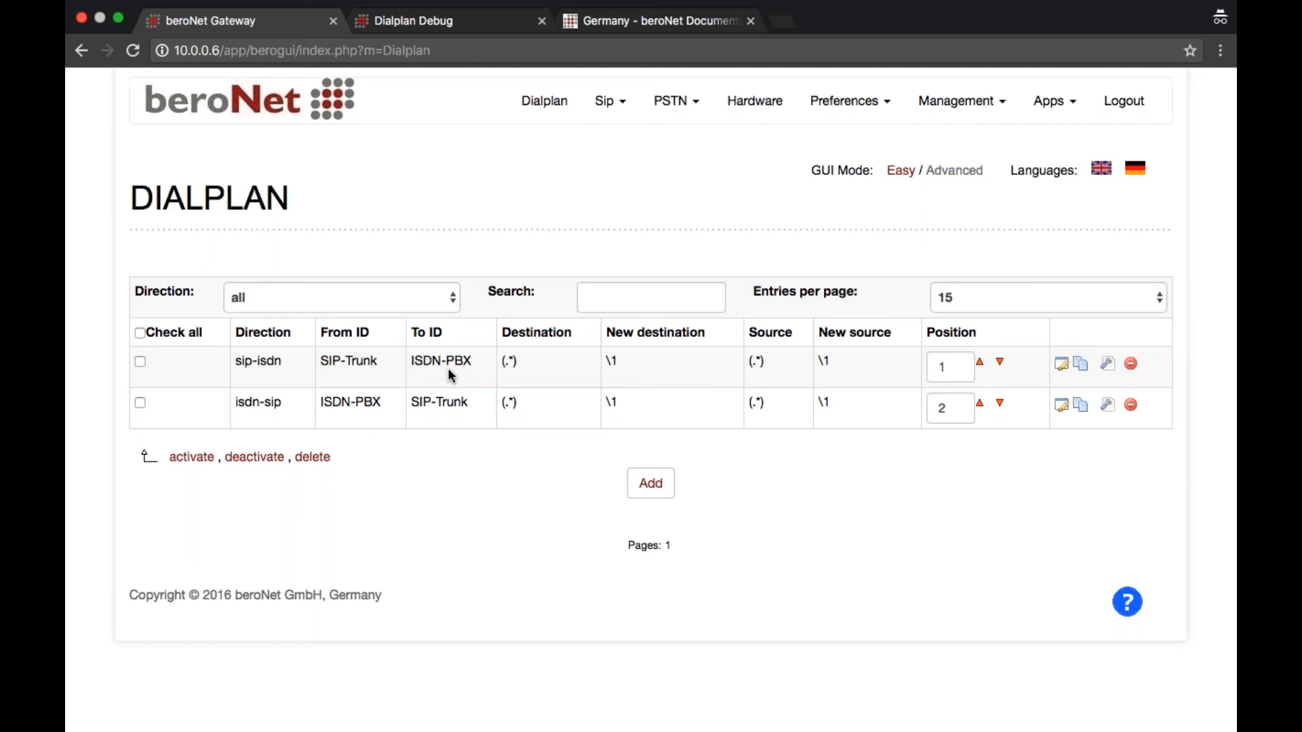
pyautogui.click(1058, 367)
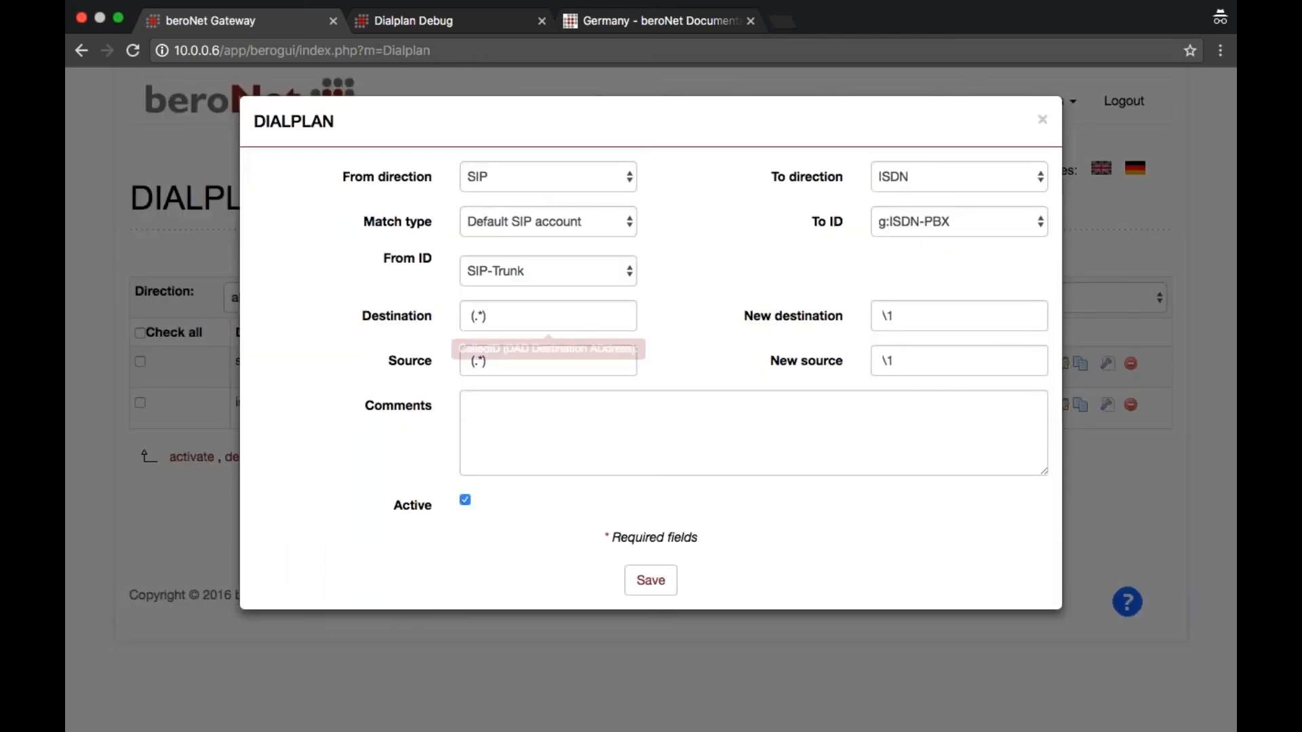
pyautogui.click(468, 314)
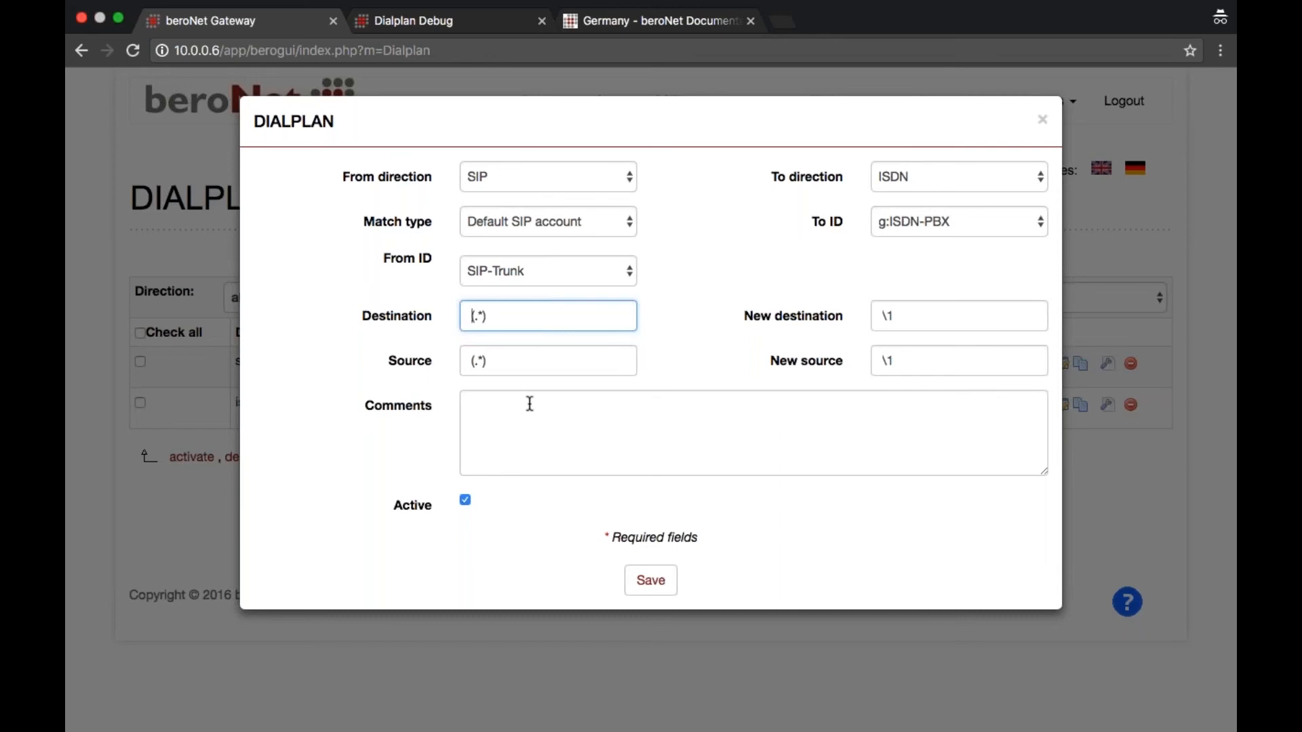
pyautogui.write('004930')
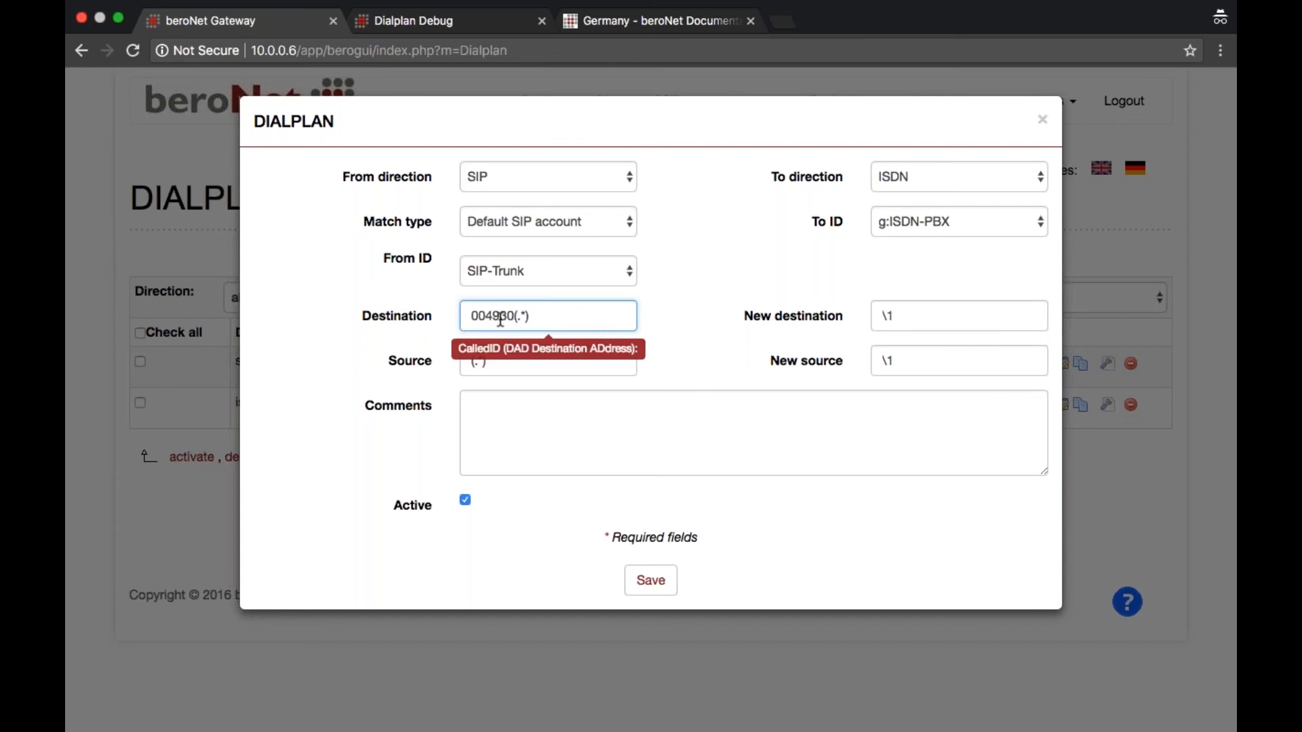
pyautogui.doubleClick(497, 316)
pyautogui.doubleClick(927, 315)
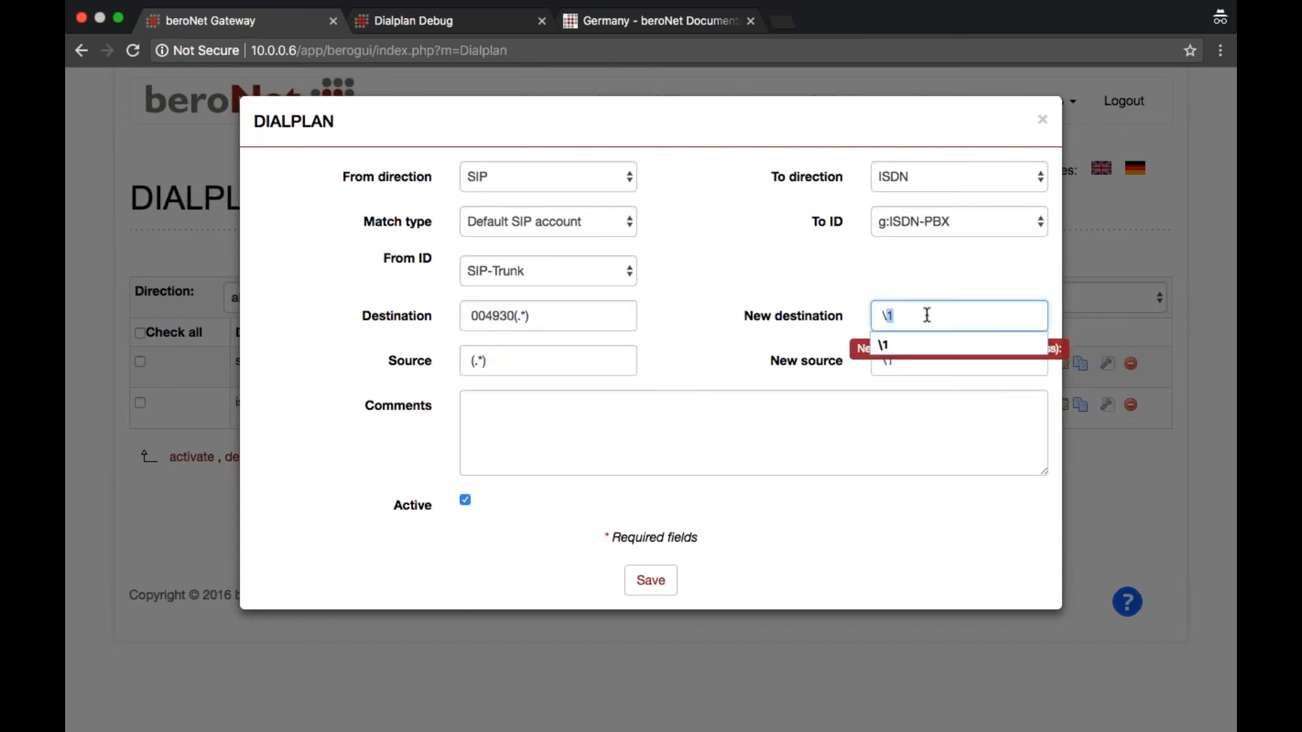
# Step: Enter a full example phone number with country and area code in the dialplan rule's Comments
pyautogui.click(912, 423)
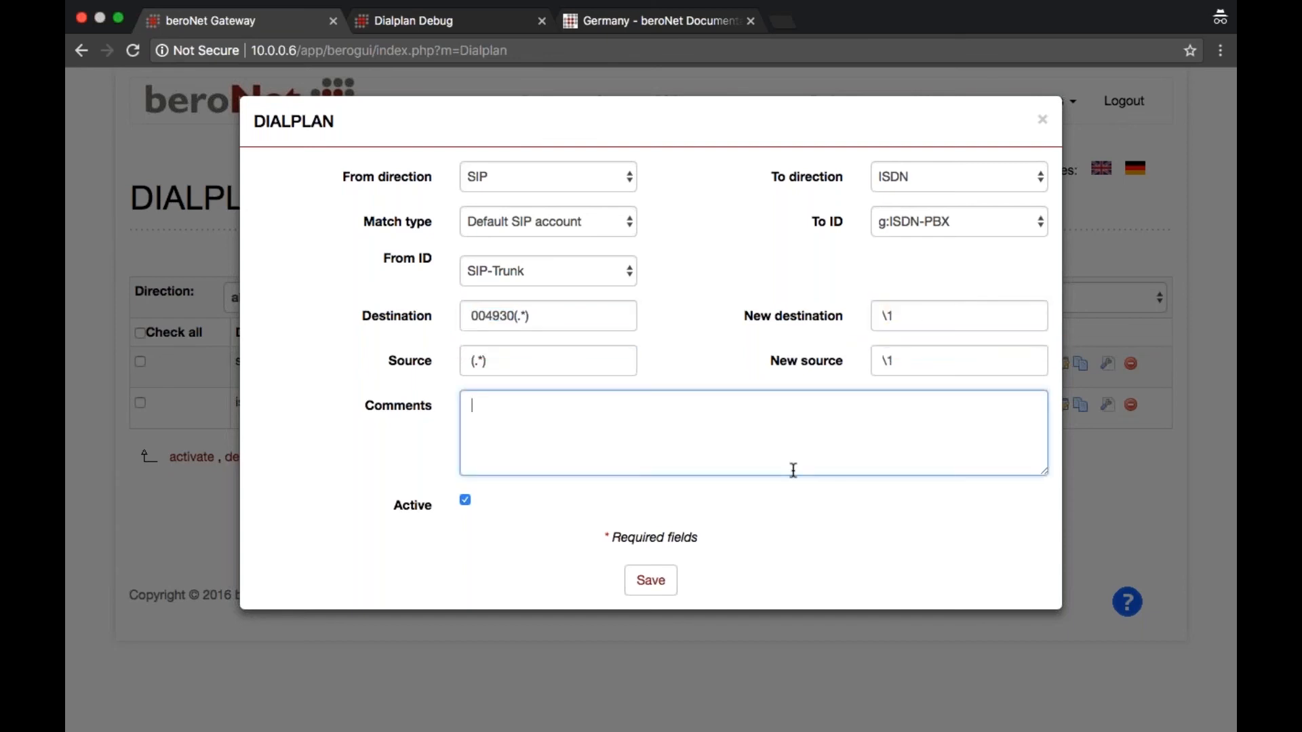
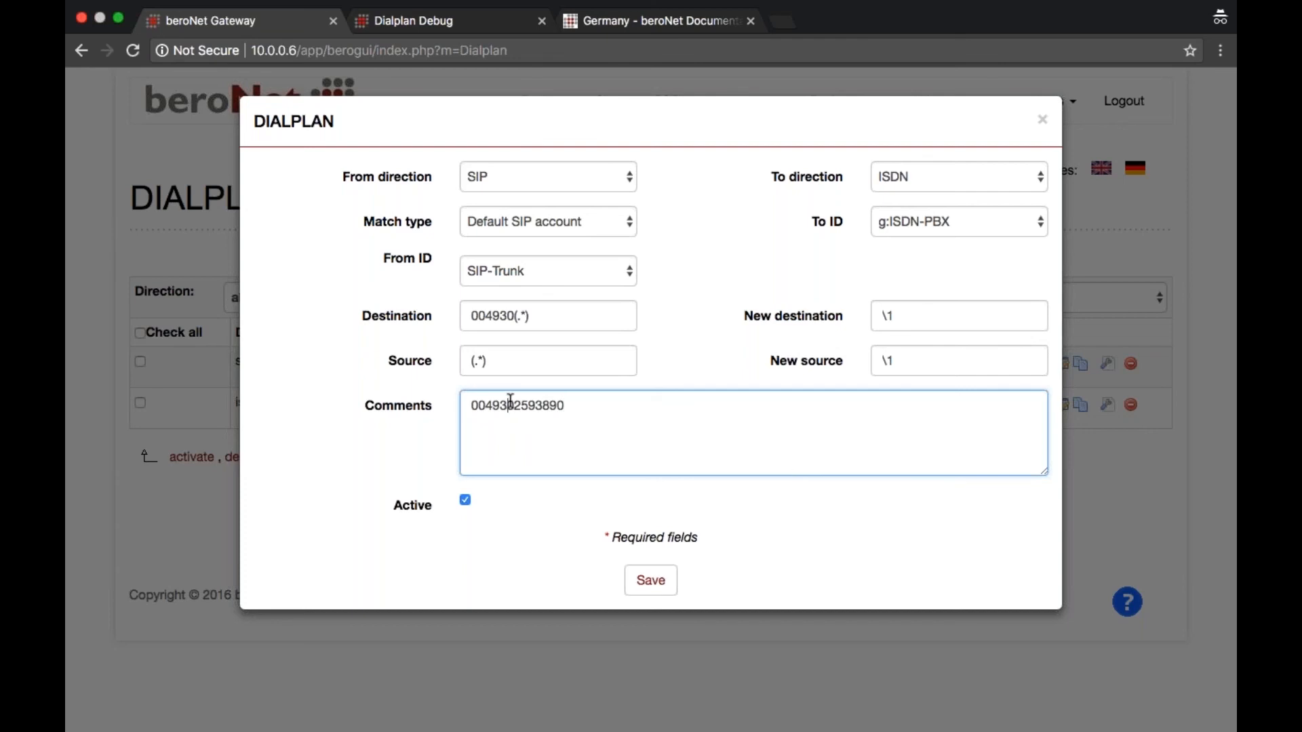
pyautogui.write('*(')
# Step: Separate the 004930 prefix from the example number in Comments, enclosing the remaining digits in parentheses, and select the whole comment
pyautogui.press('BackSpace')
pyautogui.press('BackSpace')
pyautogui.write('(')
pyautogui.click(583, 402)
pyautogui.write('(')
pyautogui.write(')')
pyautogui.click(516, 406)
pyautogui.moveTo(572, 405); pyautogui.dragTo(524, 405)
pyautogui.moveTo(624, 410); pyautogui.dragTo(459, 411)
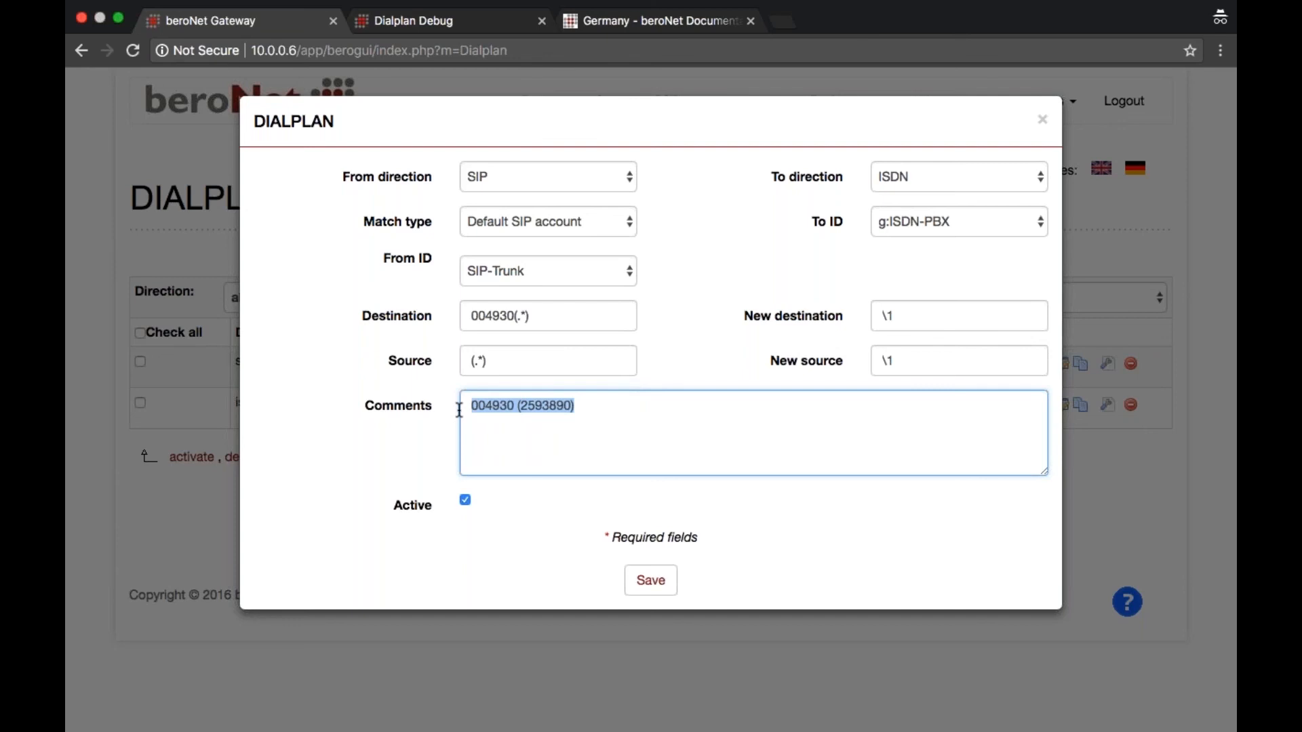
# Step: Replace the New destination value with the local number shown in parentheses in Comments
pyautogui.click(680, 418)
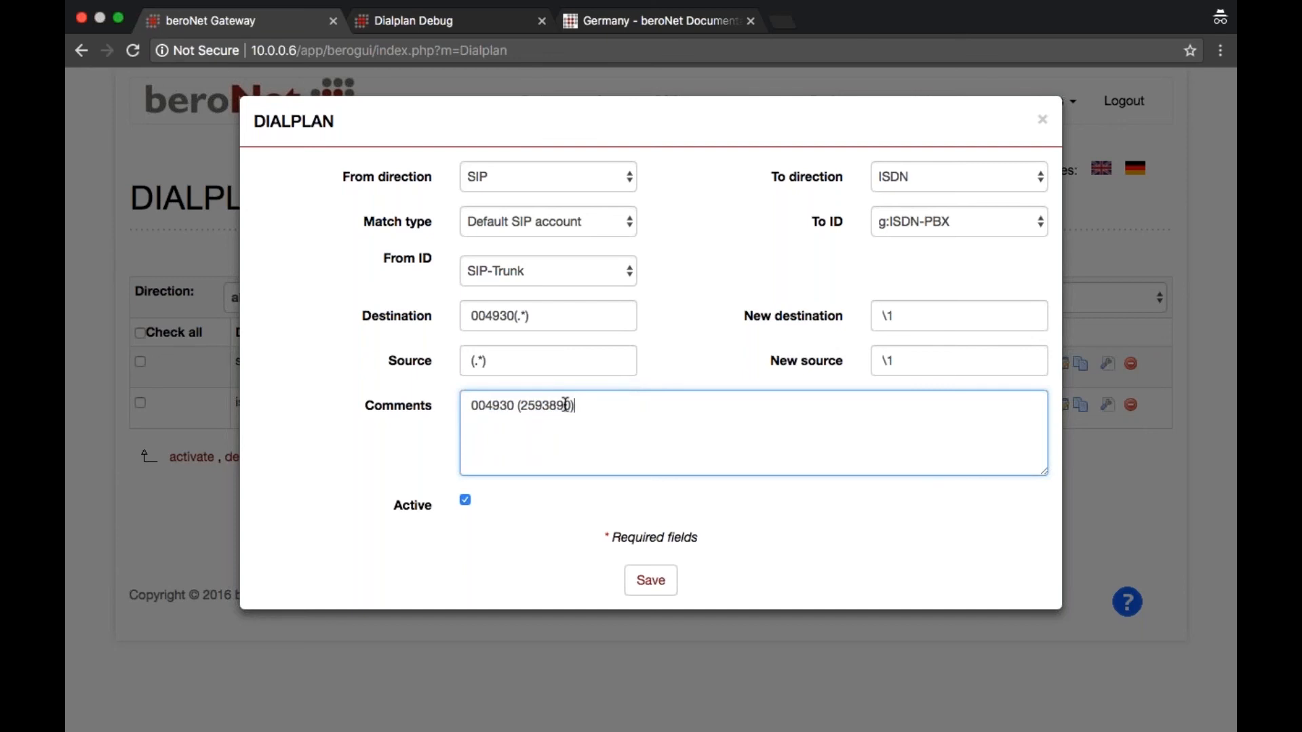
pyautogui.doubleClick(927, 324)
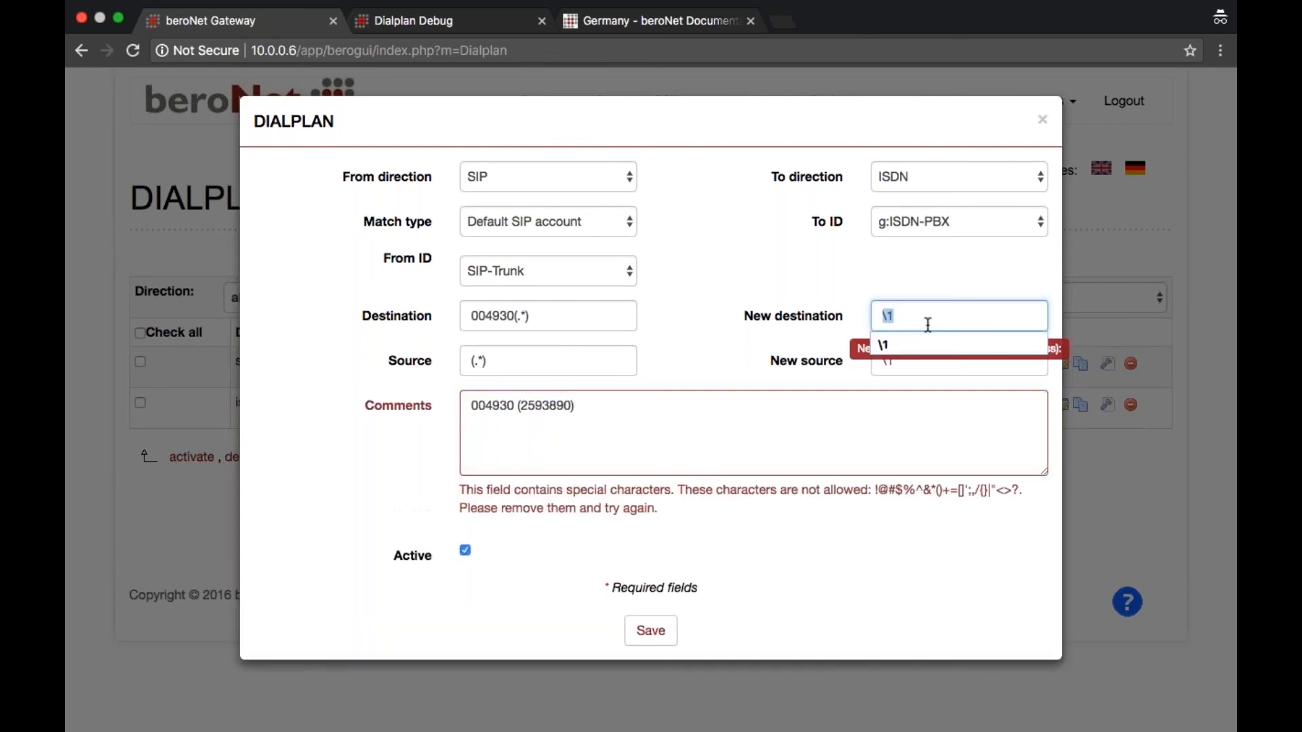
pyautogui.press('super+z')
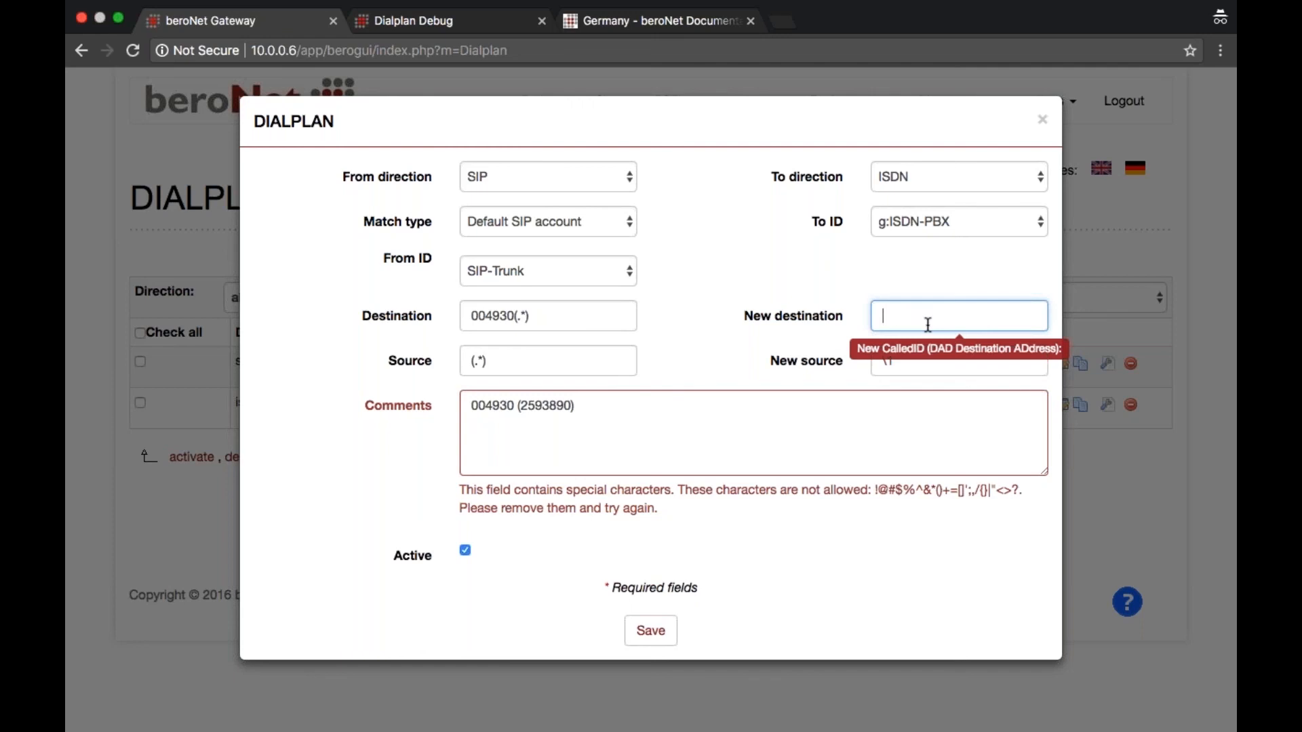
pyautogui.click(411, 457)
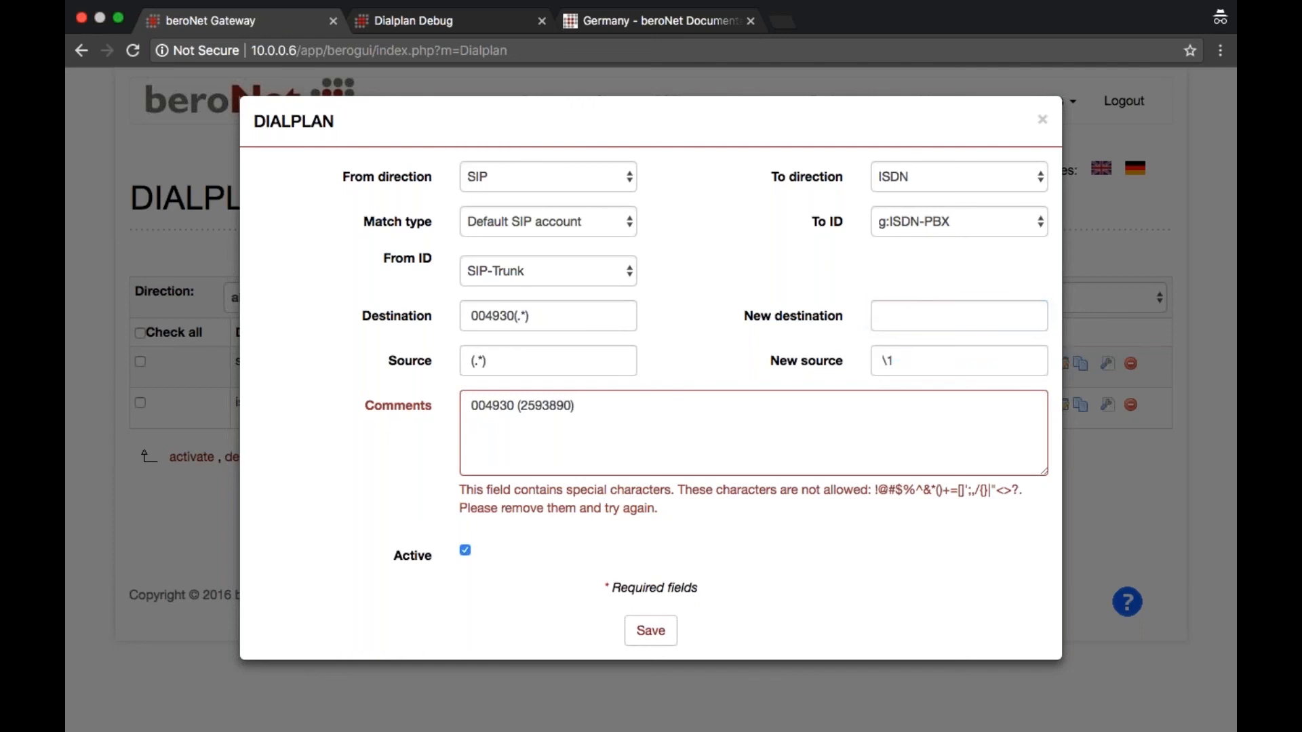
pyautogui.doubleClick(570, 404)
pyautogui.press('super+c')
pyautogui.click(957, 313)
pyautogui.press('super+v')
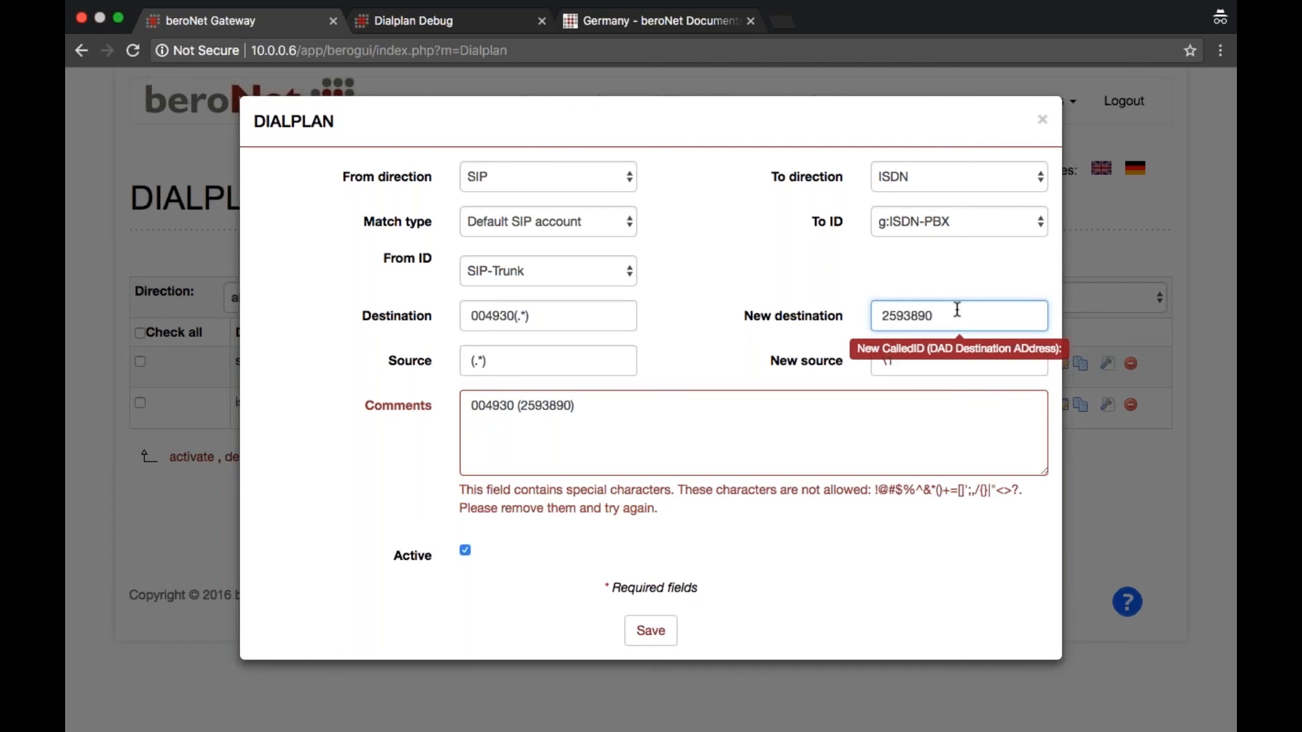
# Step: Replace the last digit of the New destination number with the extension 200, and remove the extension again
pyautogui.press('super+a')
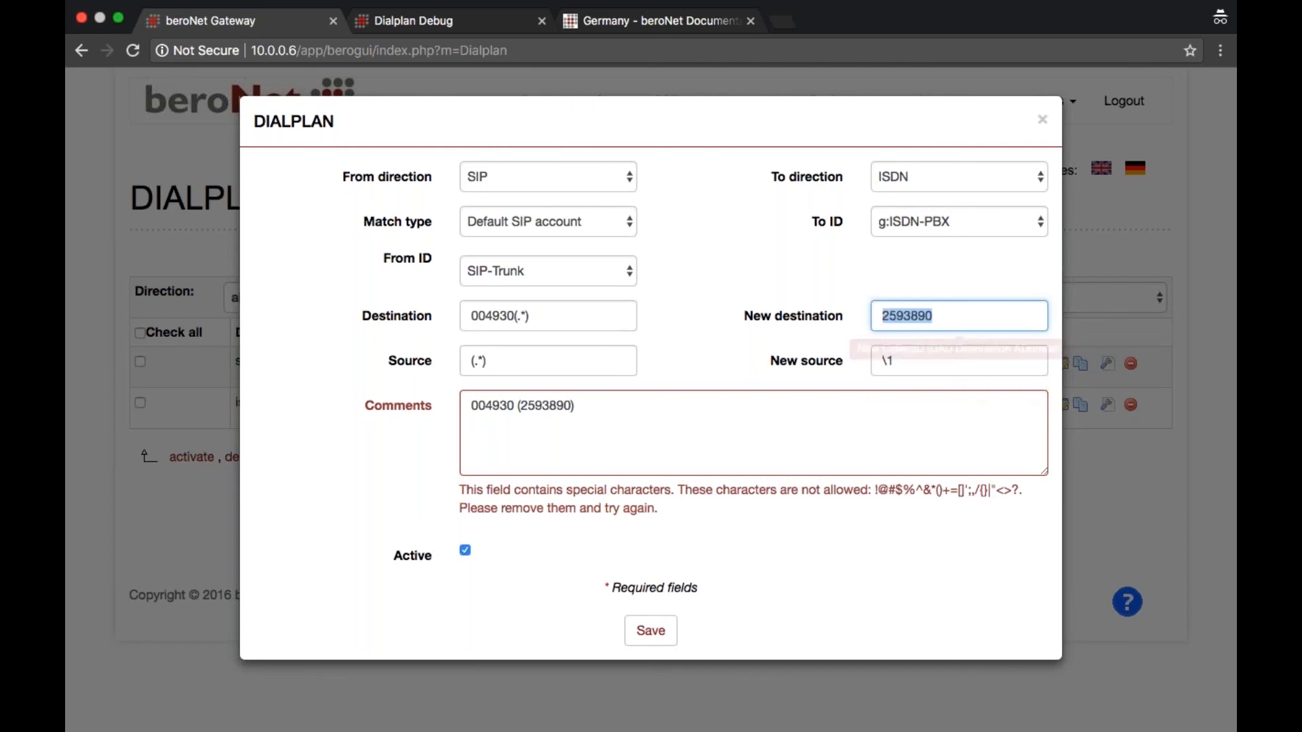
pyautogui.click(936, 320)
pyautogui.press('BackSpace')
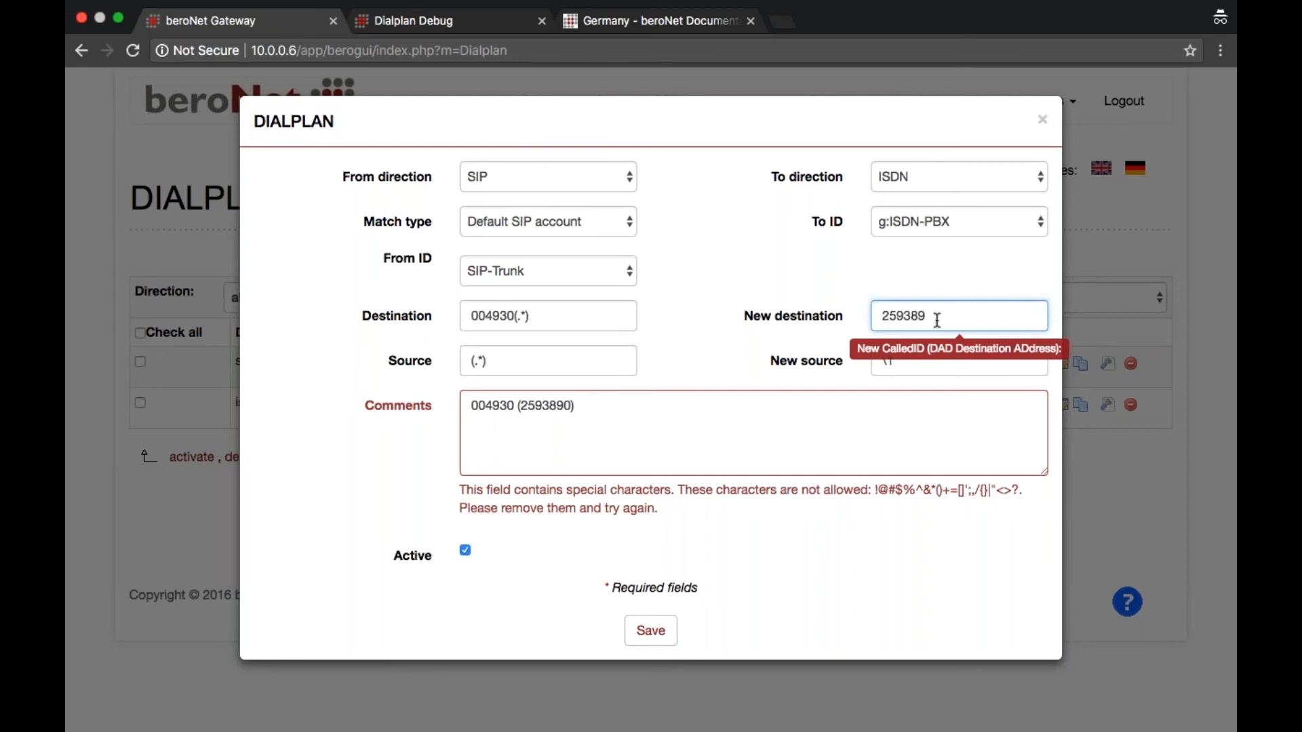
pyautogui.write('200')
pyautogui.press('BackSpace')
pyautogui.press('BackSpace')
pyautogui.press('BackSpace')
# Step: Clear the New destination number and set New destination to \1, copied from New source
pyautogui.moveTo(963, 321); pyautogui.dragTo(878, 316)
pyautogui.press('BackSpace')
pyautogui.write('\\1')
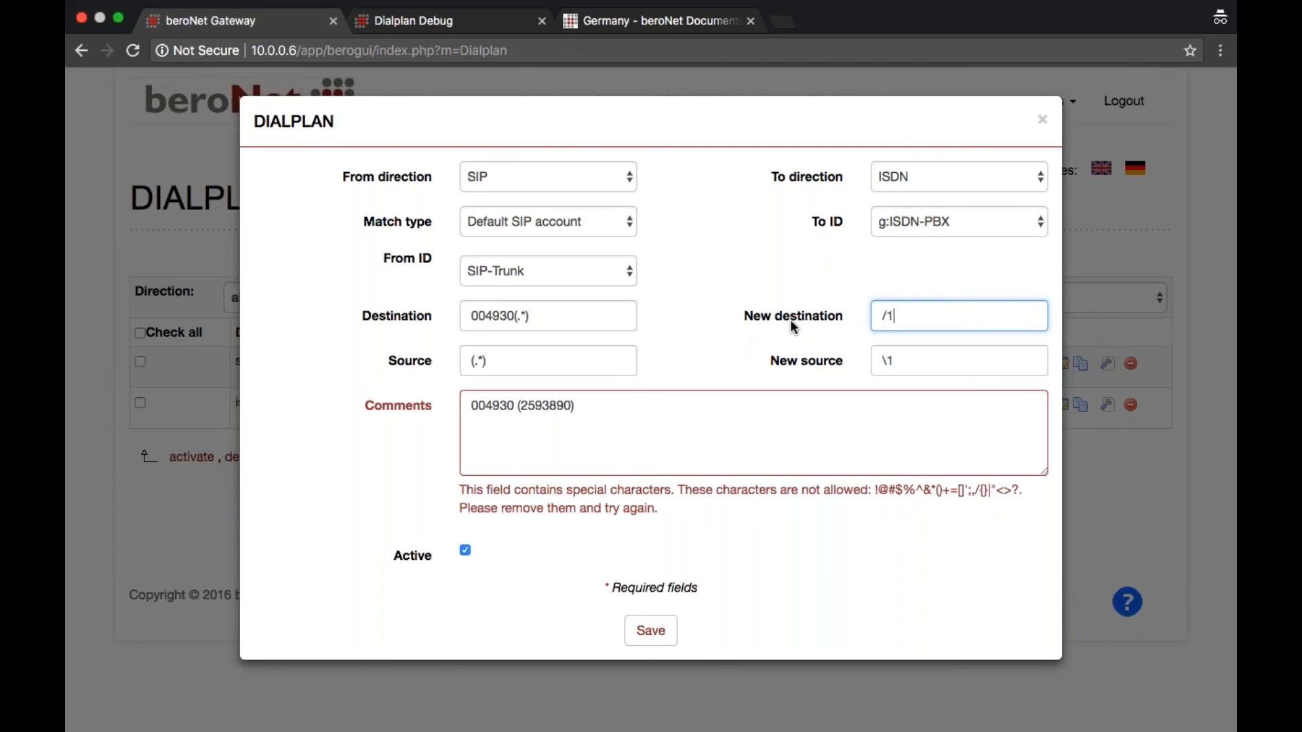
pyautogui.press('BackSpace')
pyautogui.press('BackSpace')
pyautogui.moveTo(902, 360); pyautogui.dragTo(874, 359)
pyautogui.press('super+c')
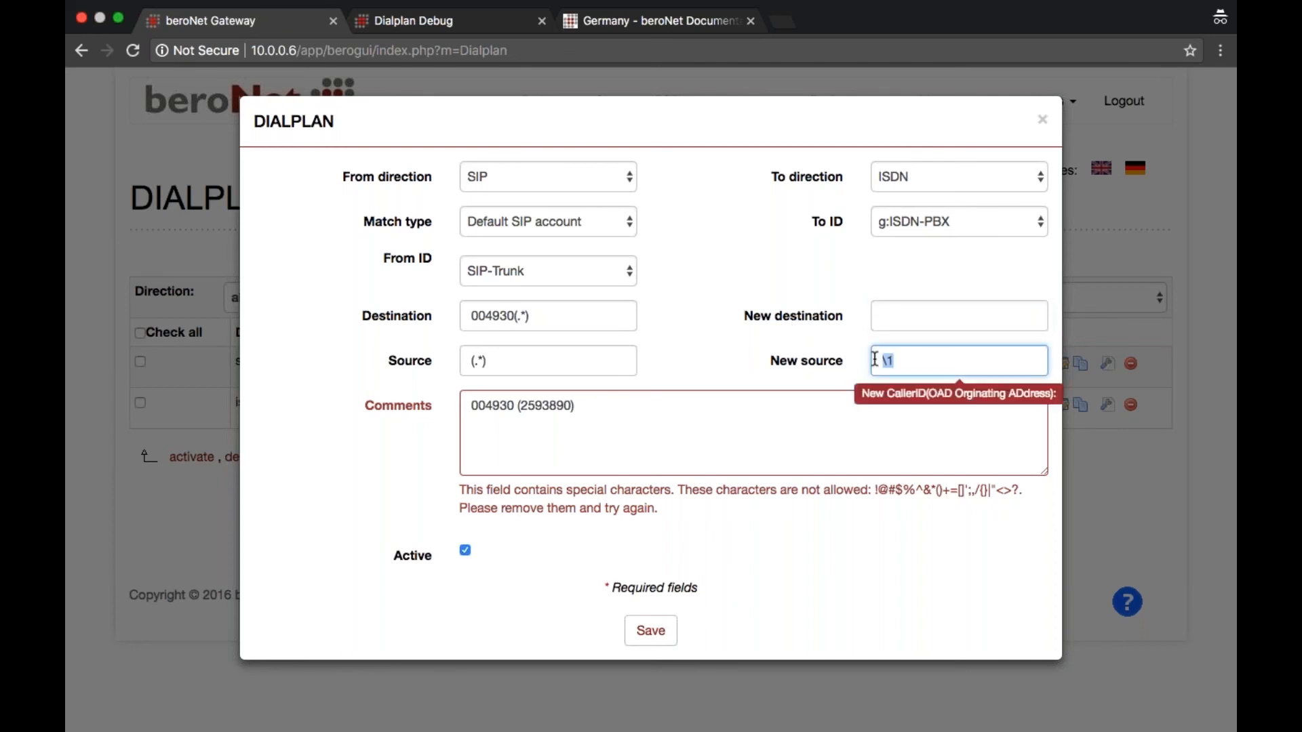
pyautogui.click(997, 303)
pyautogui.press('super+v')
pyautogui.click(887, 278)
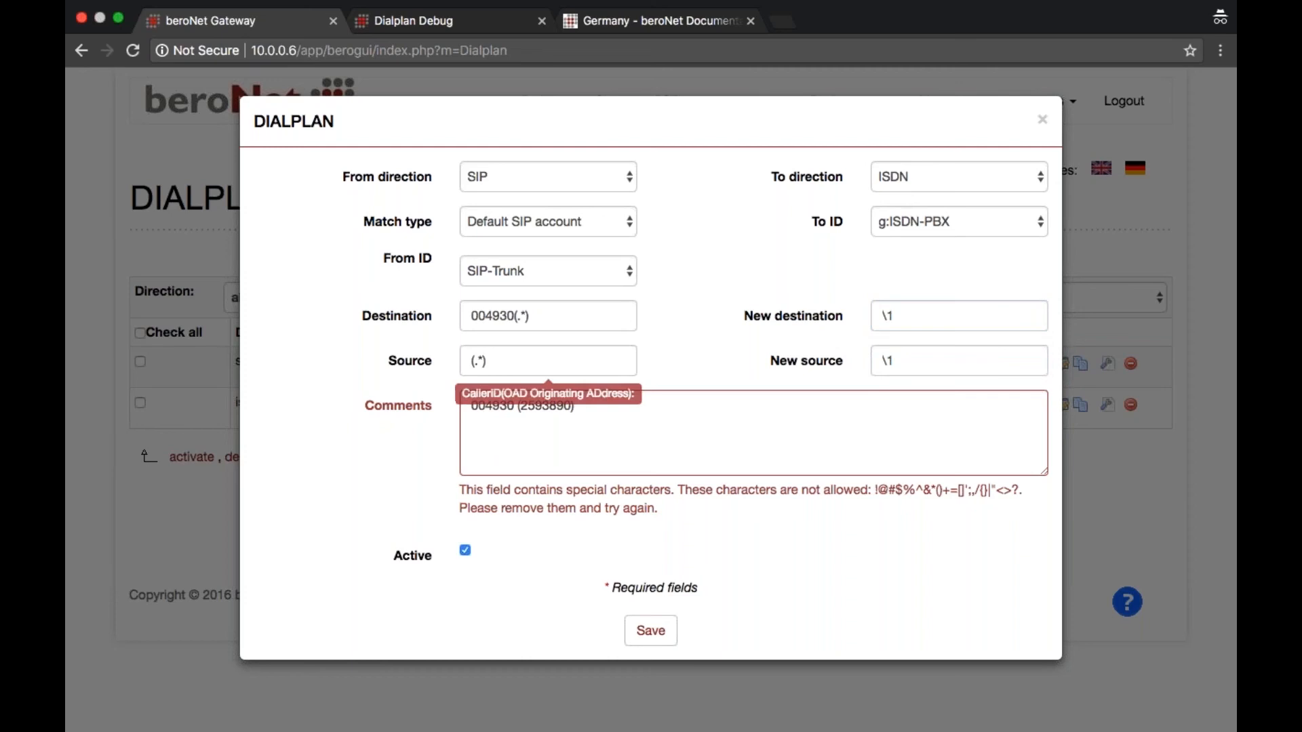
# Step: Clear the dialplan rule's Comments and close the rule without saving
pyautogui.tripleClick(651, 421)
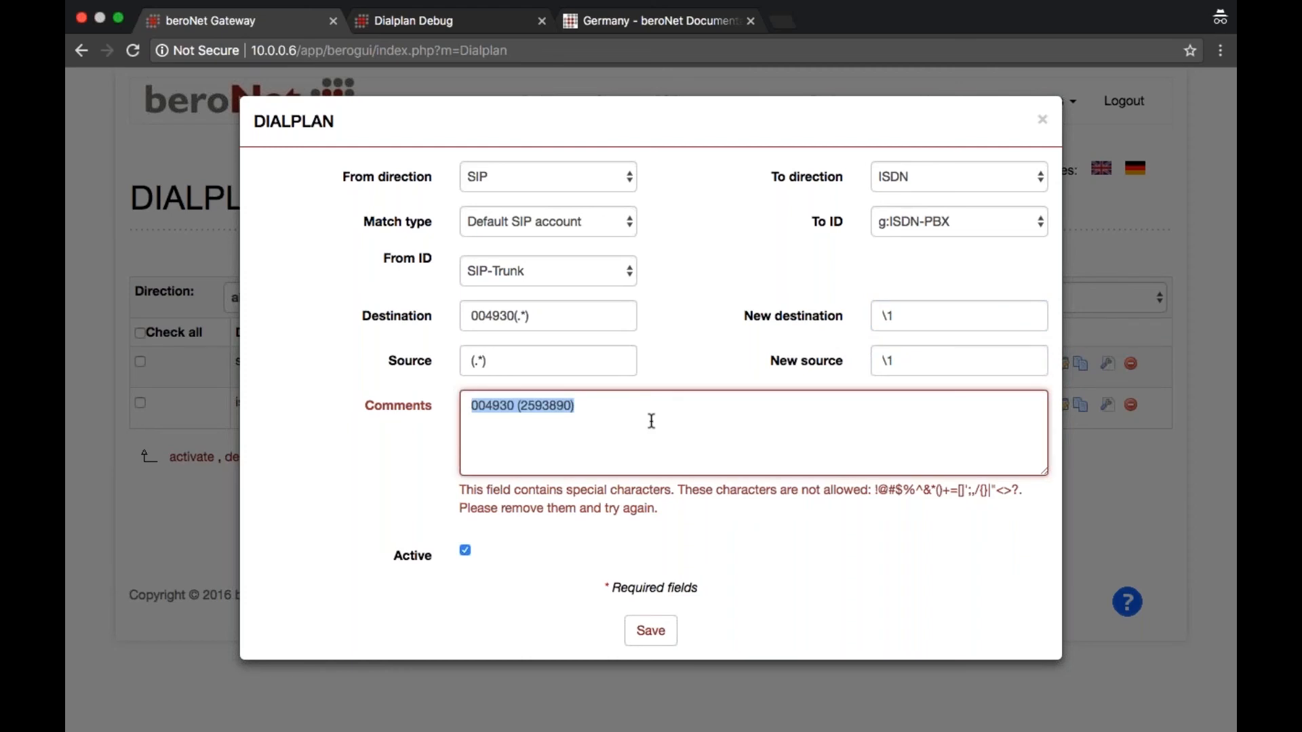
pyautogui.press('BackSpace')
pyautogui.click(1005, 365)
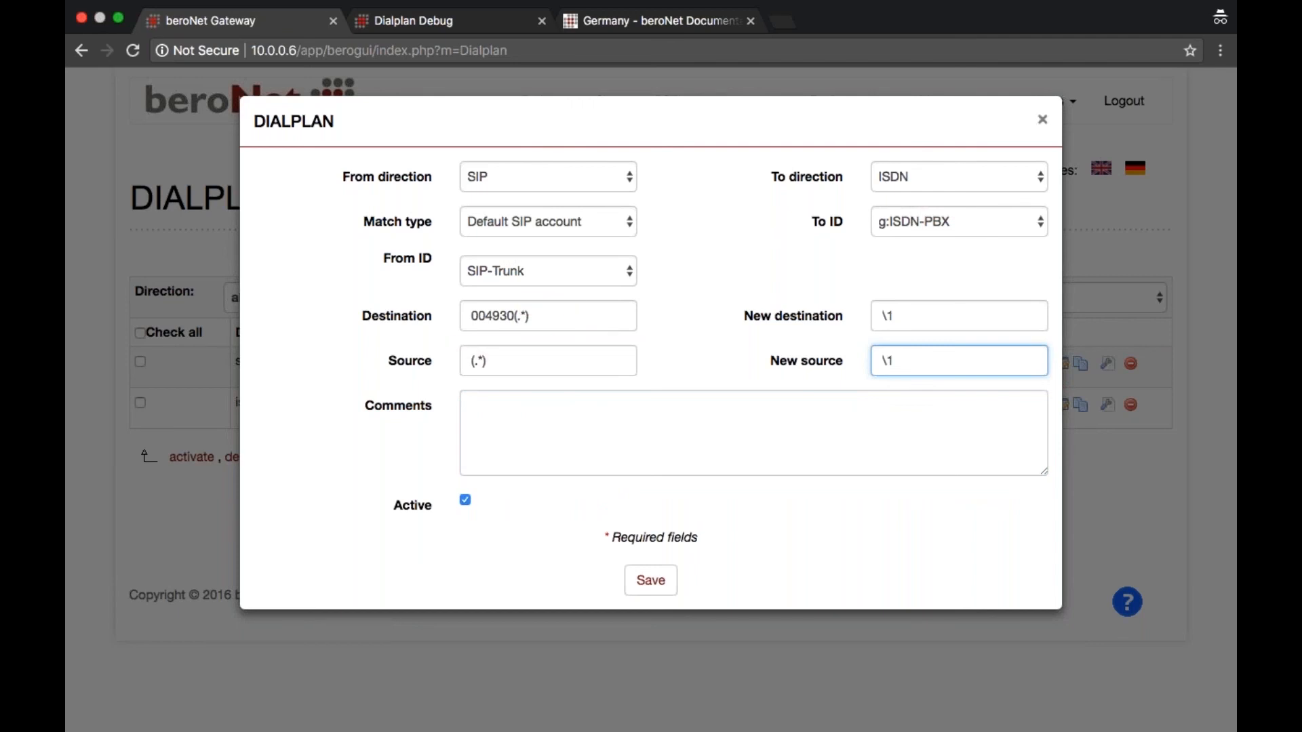
pyautogui.click(1041, 120)
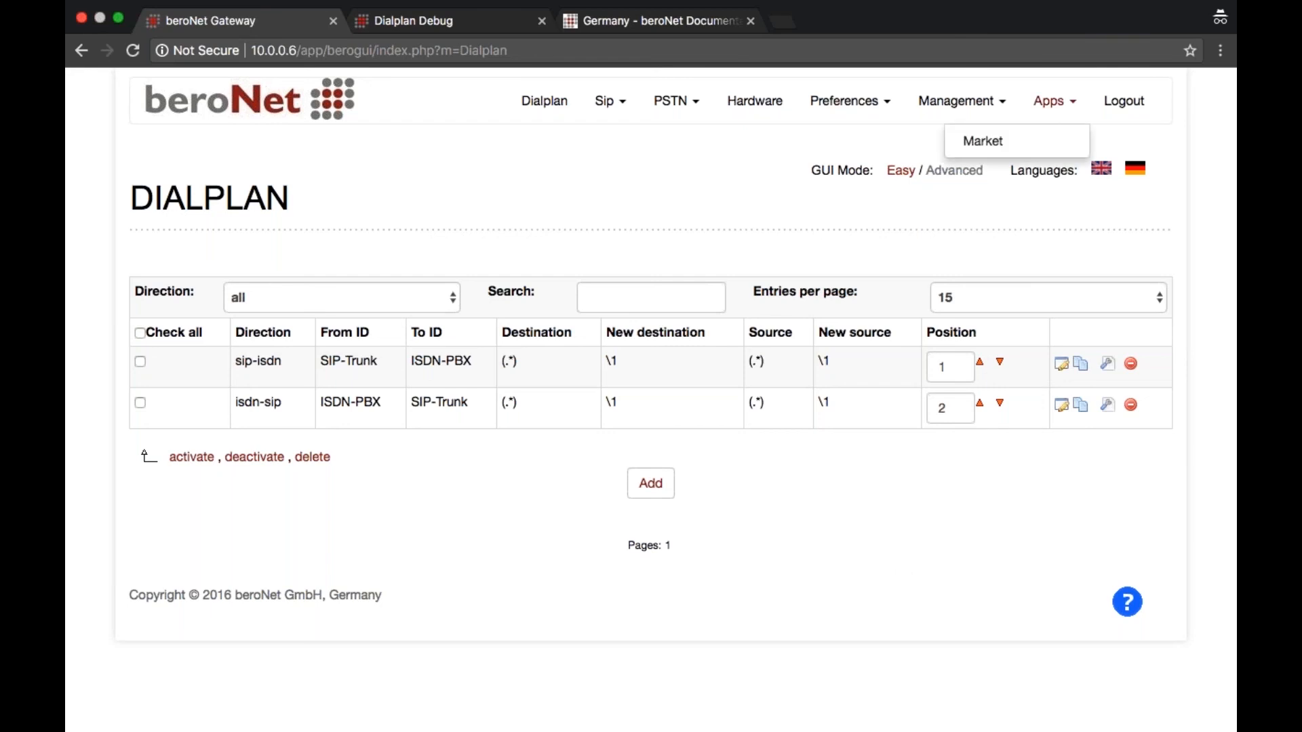
# Step: Start a Full Trace on the gateway with the preselected ISDN port and SIP signaling options
pyautogui.moveTo(947, 102)
pyautogui.click(944, 284)
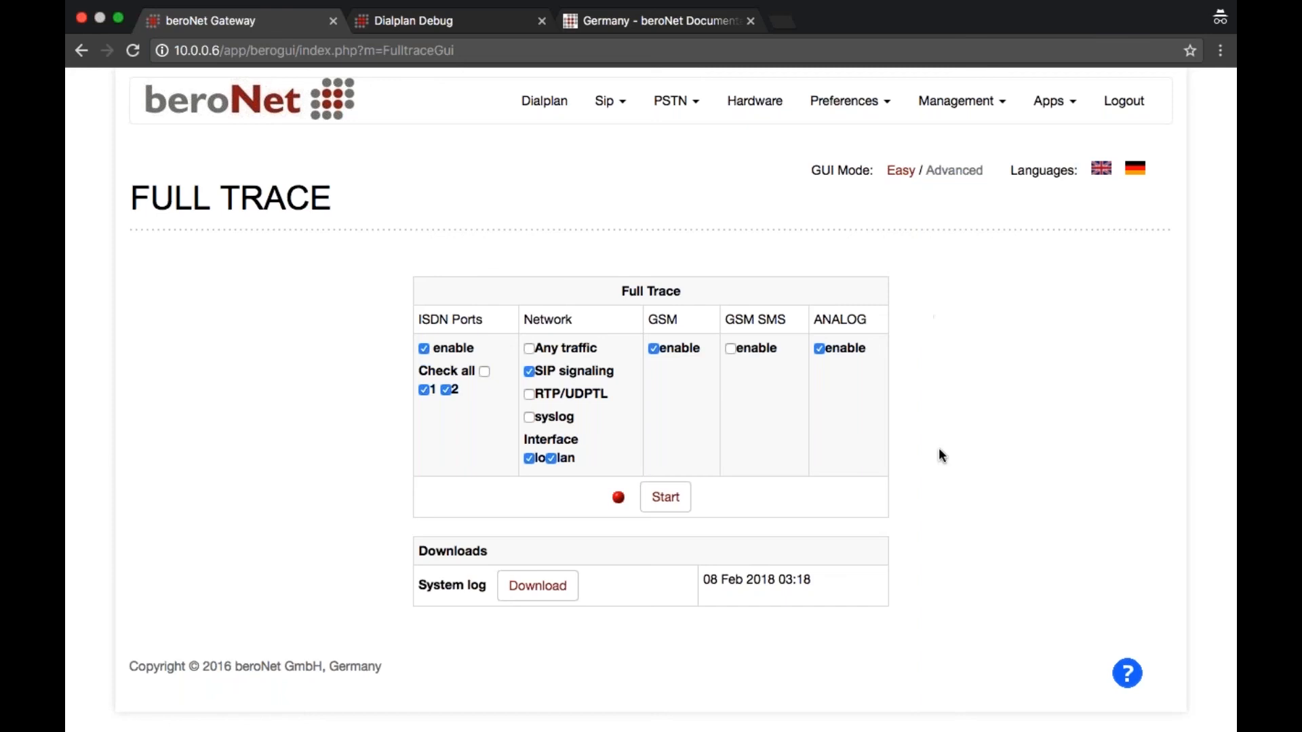
pyautogui.click(665, 499)
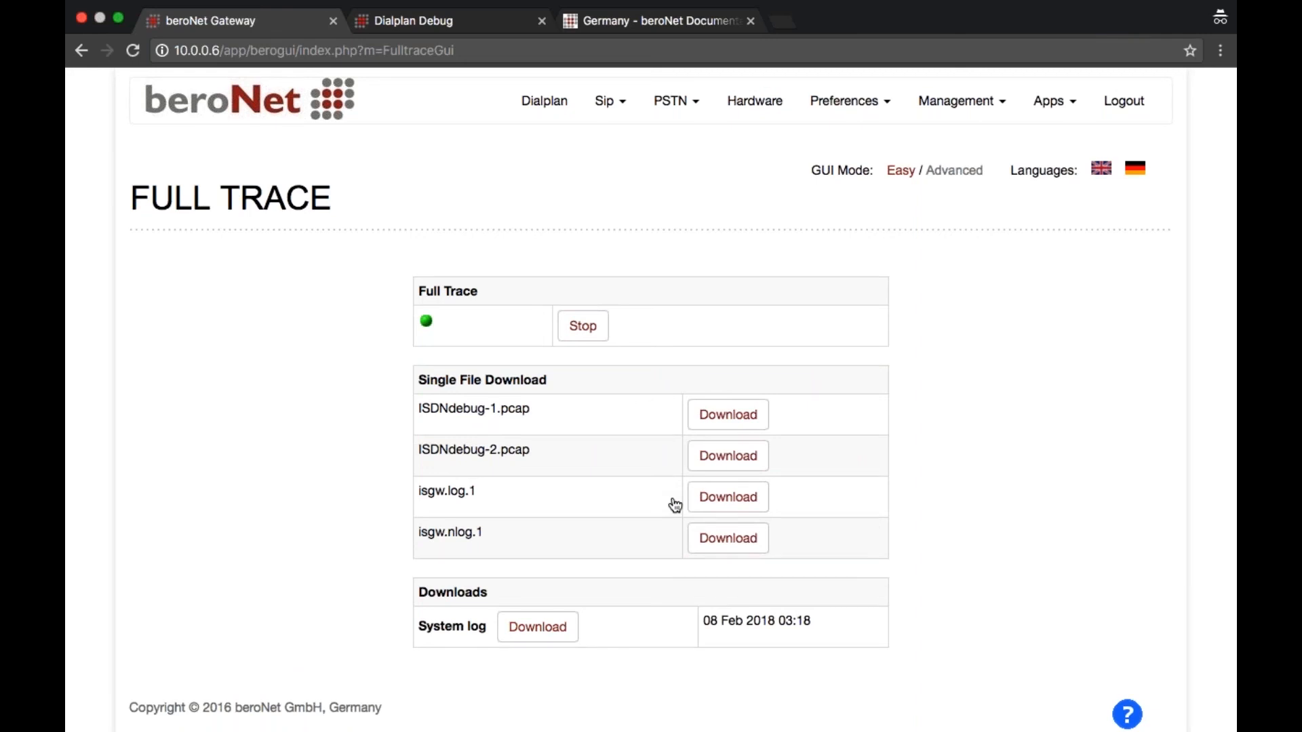
# Step: Open the SIP-Trunk account's configuration and save it again with its existing settings
pyautogui.click(610, 101)
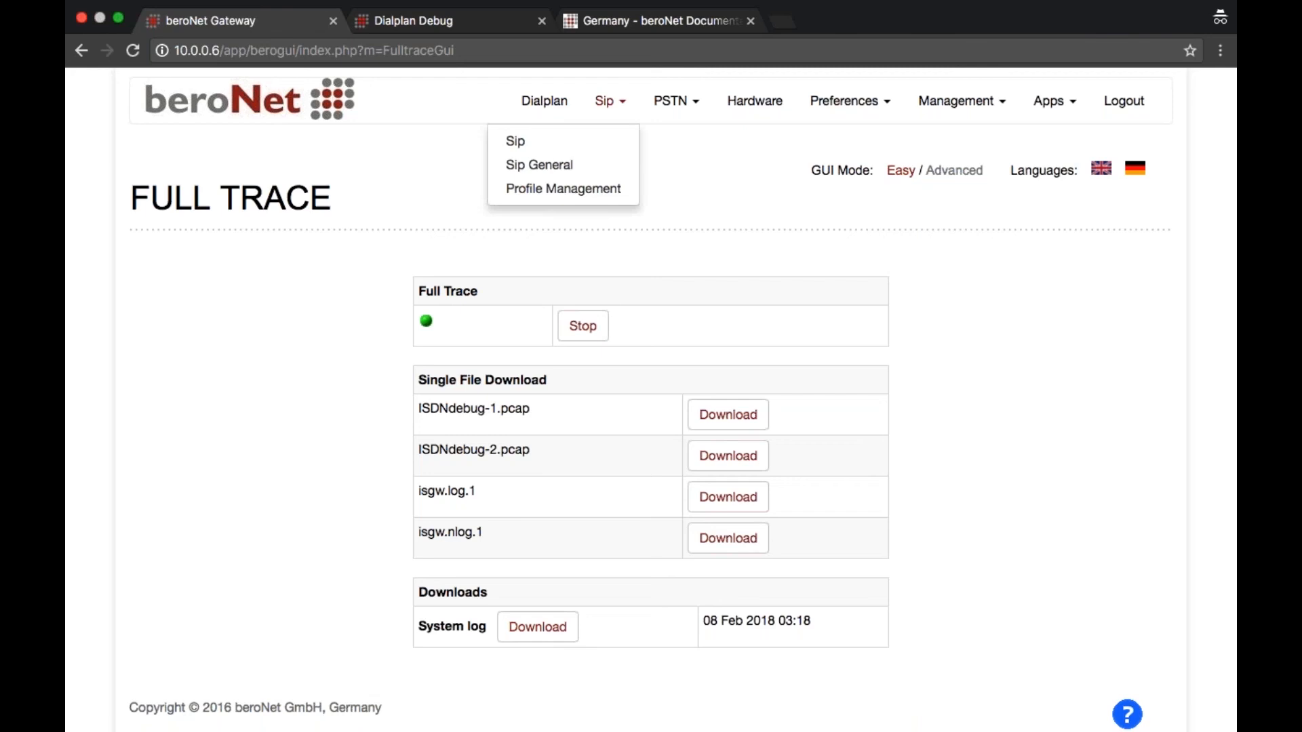
pyautogui.click(584, 136)
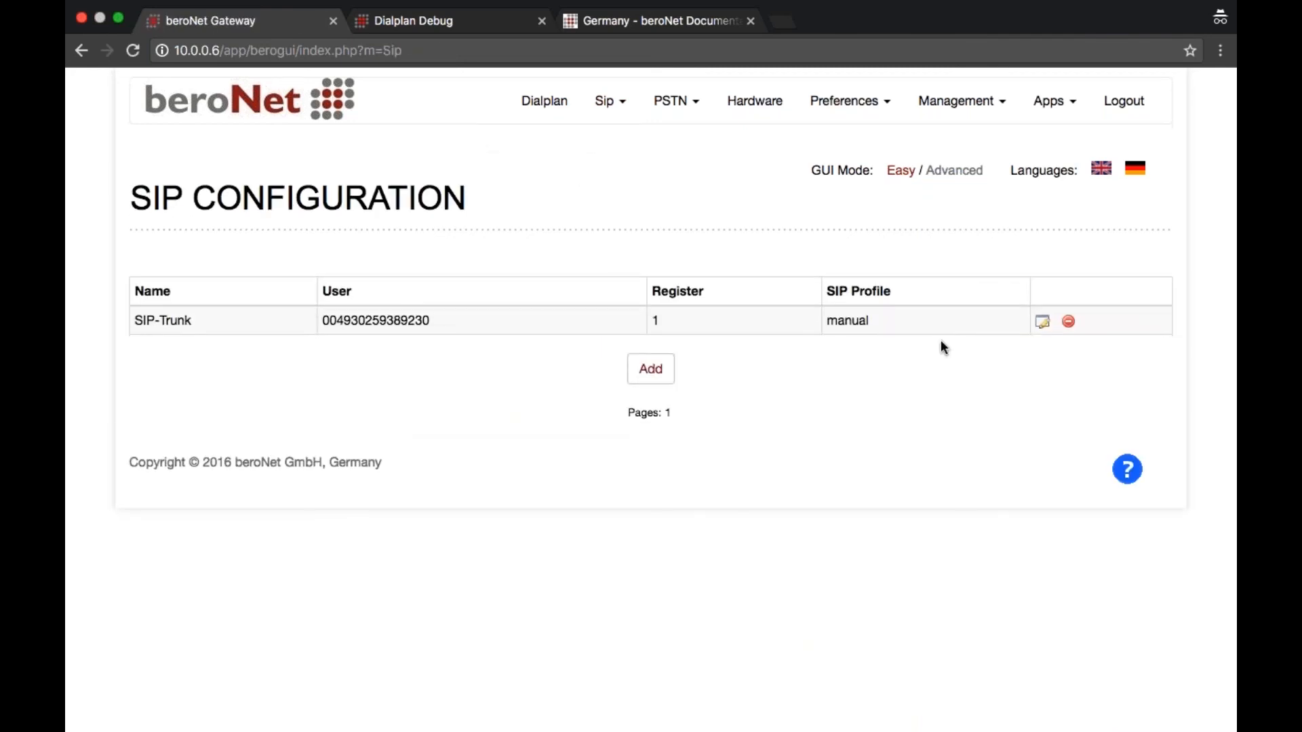
pyautogui.click(1042, 321)
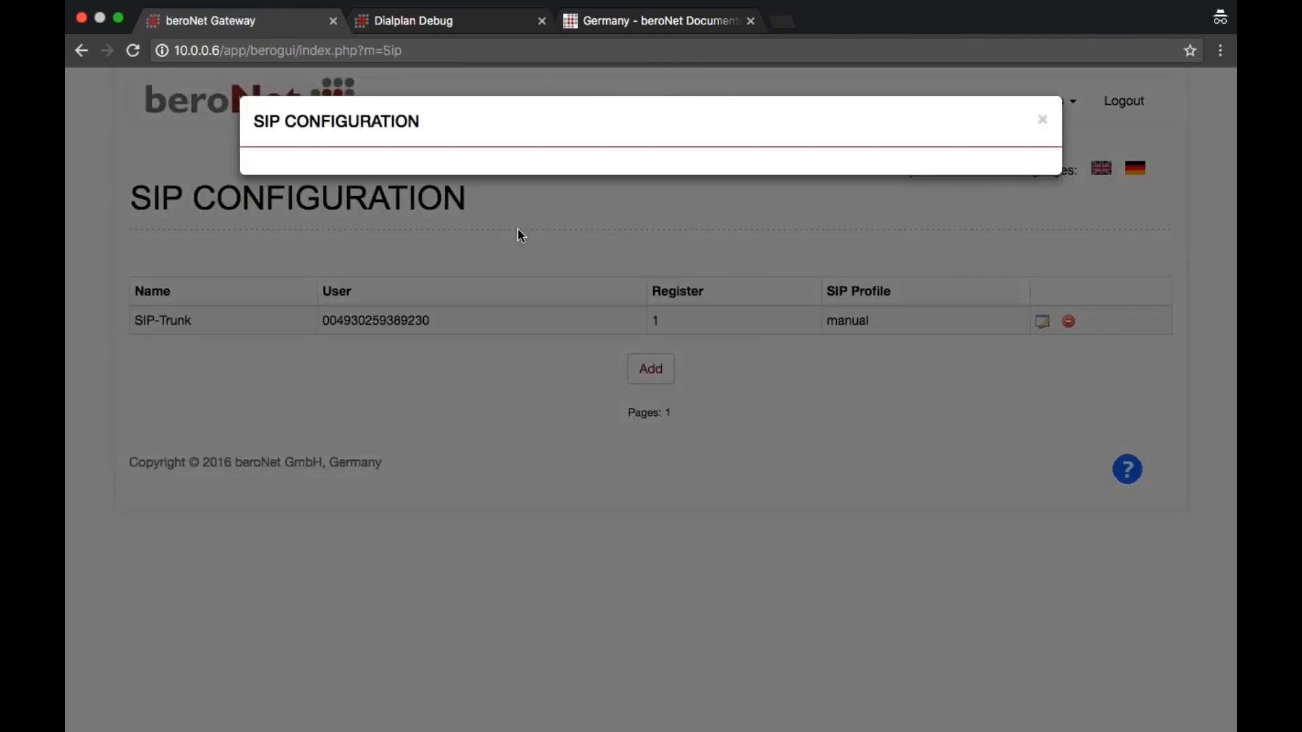
pyautogui.scroll(-7, 507, 204)
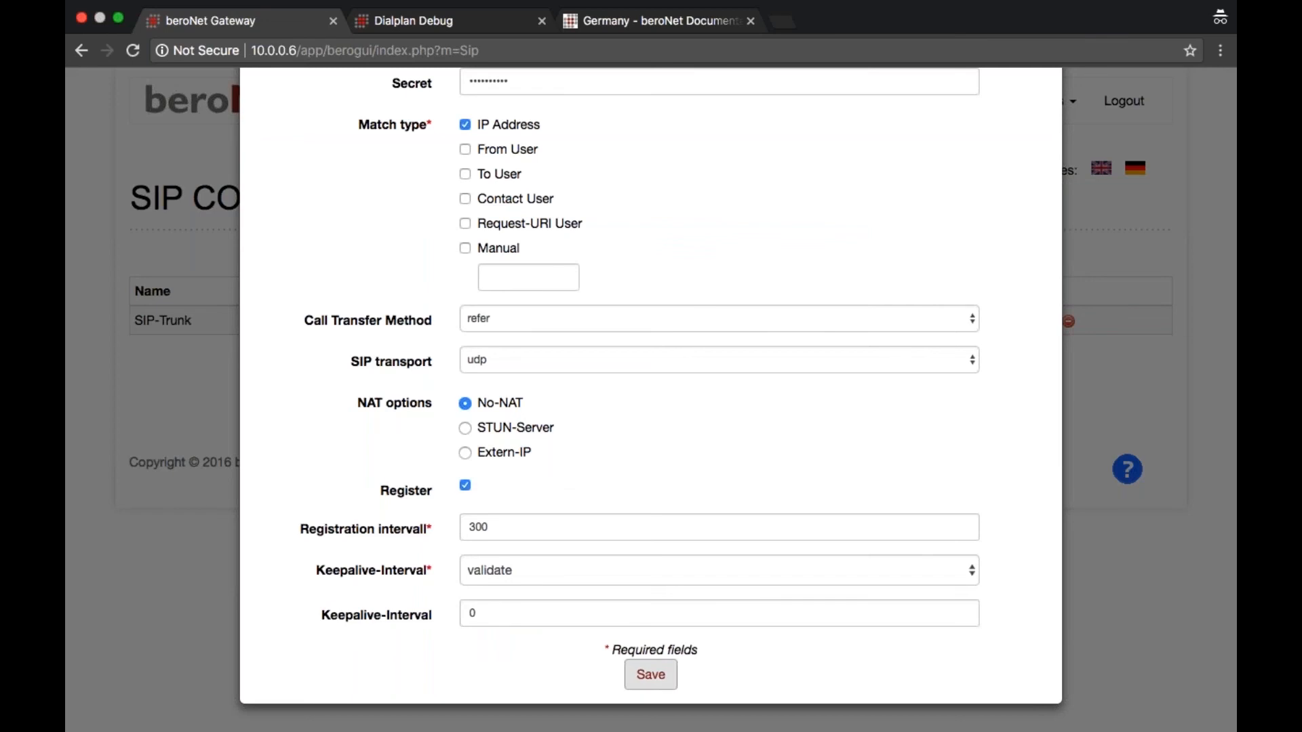
pyautogui.click(651, 675)
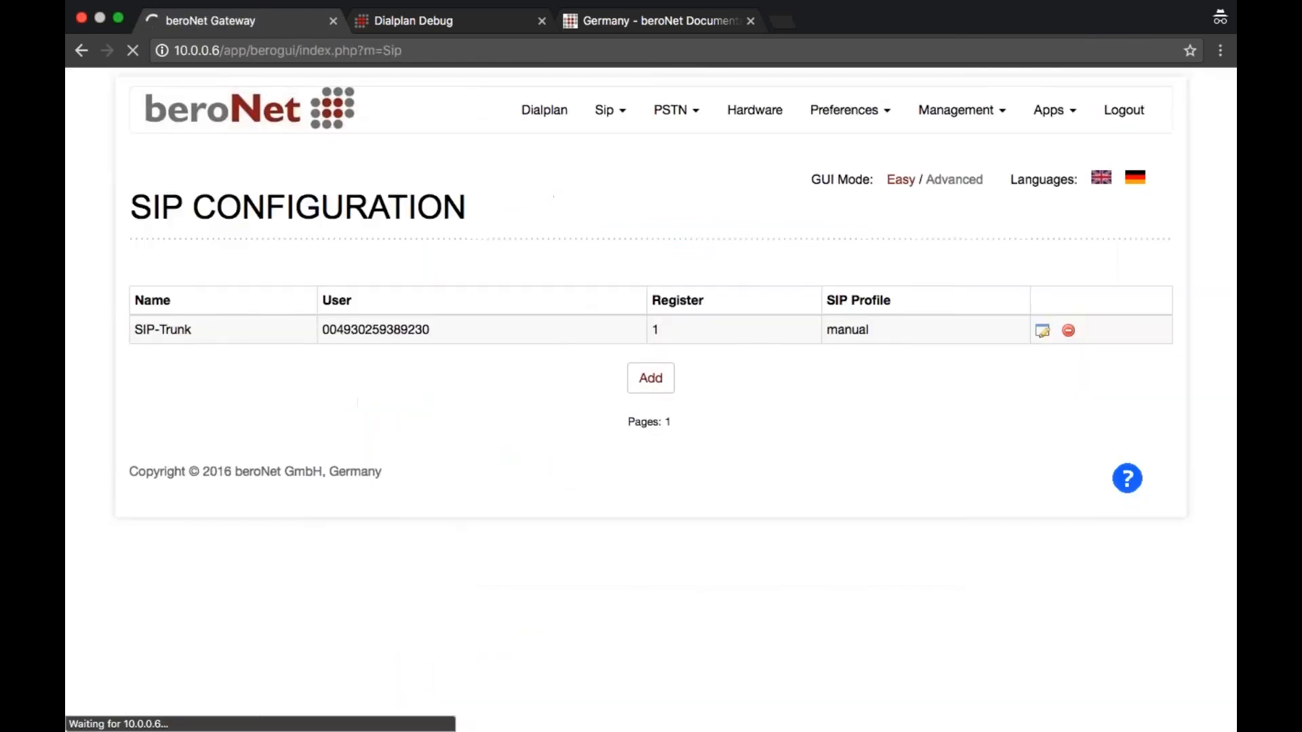
pyautogui.click(668, 275)
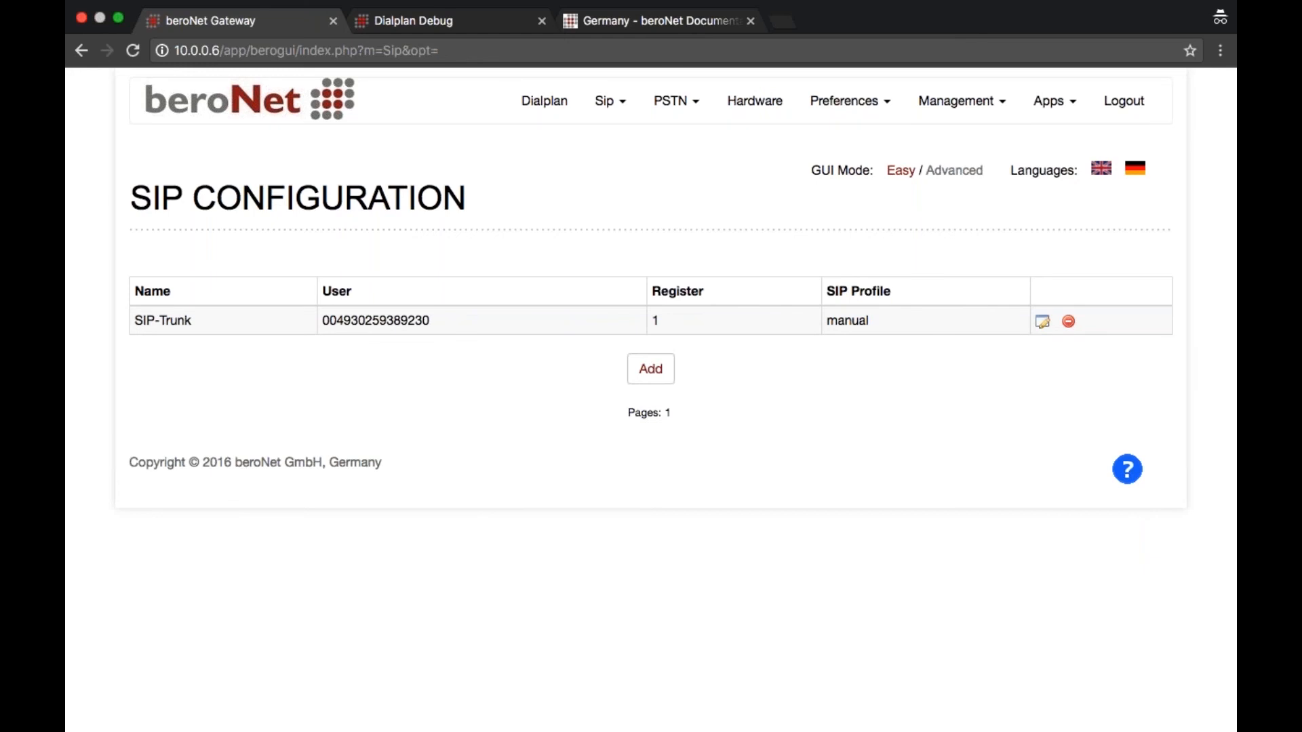
# Step: Return to the Full Trace page and stop the running ISDN and TCP trace
pyautogui.moveTo(961, 102)
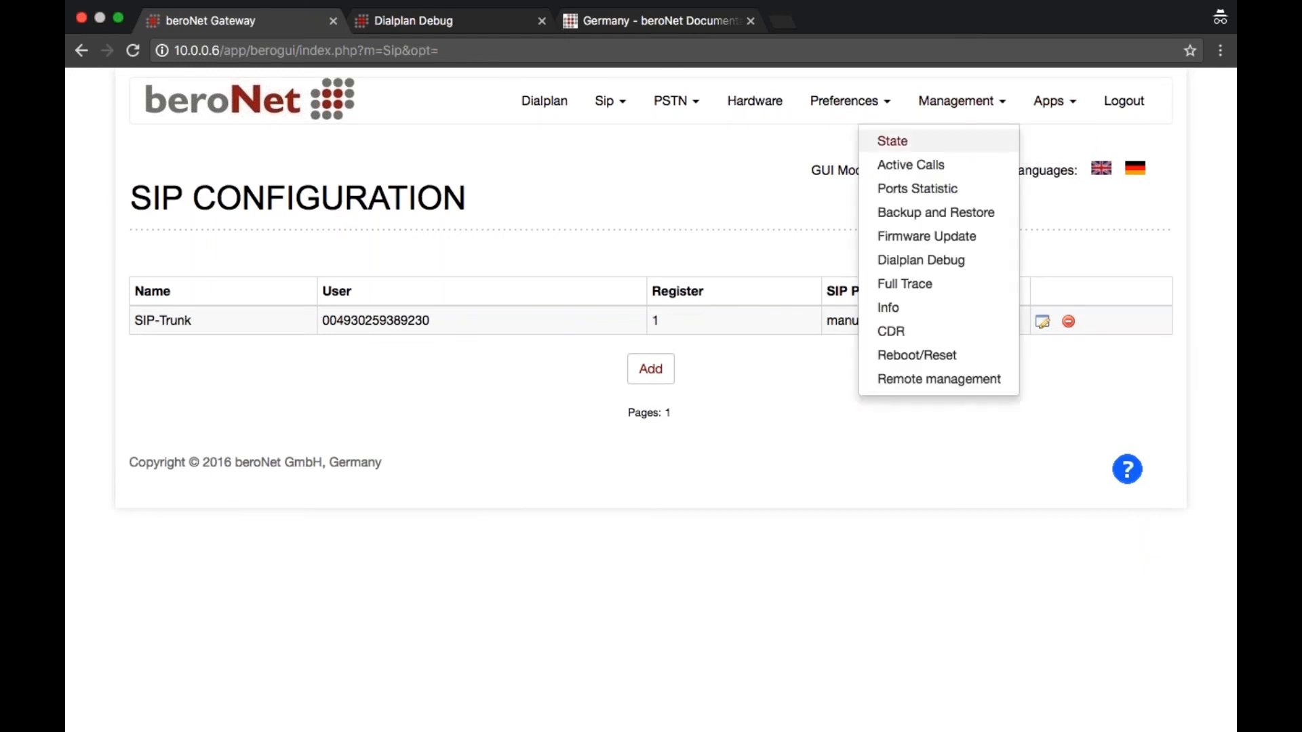
pyautogui.click(940, 296)
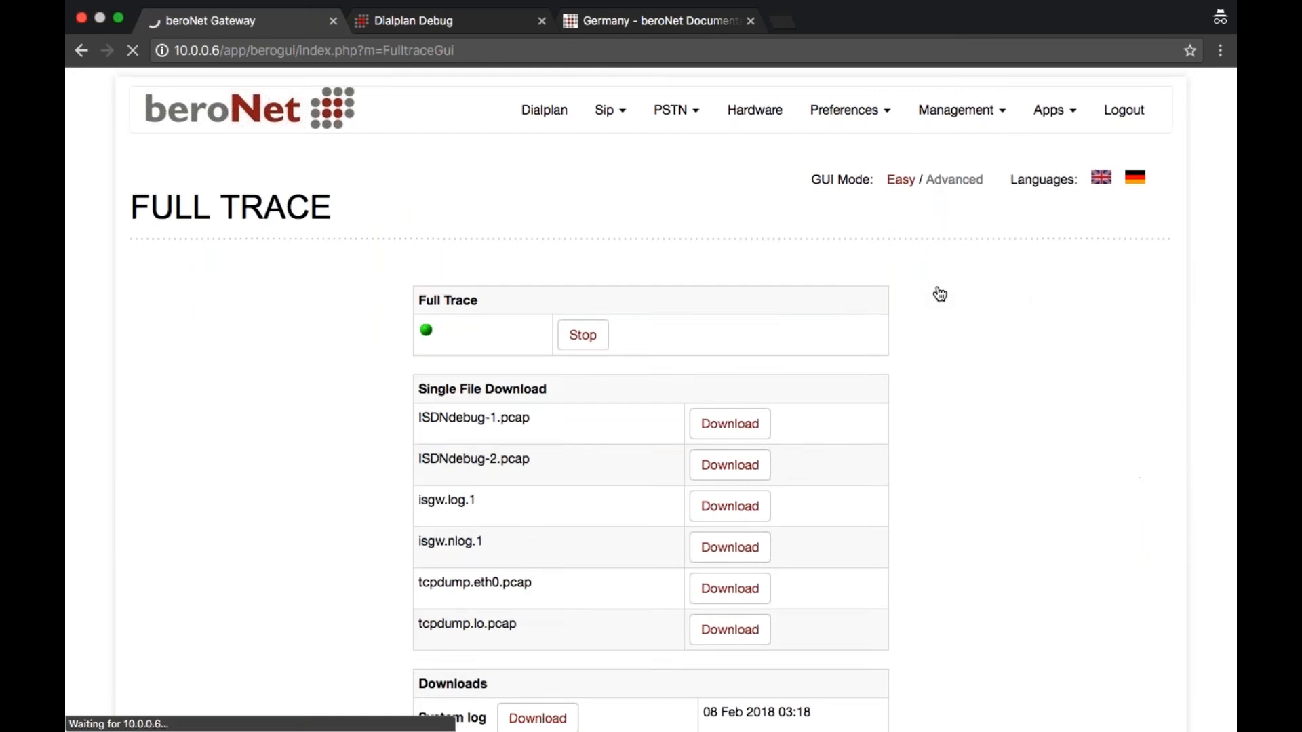
pyautogui.scroll(-3, 940, 295)
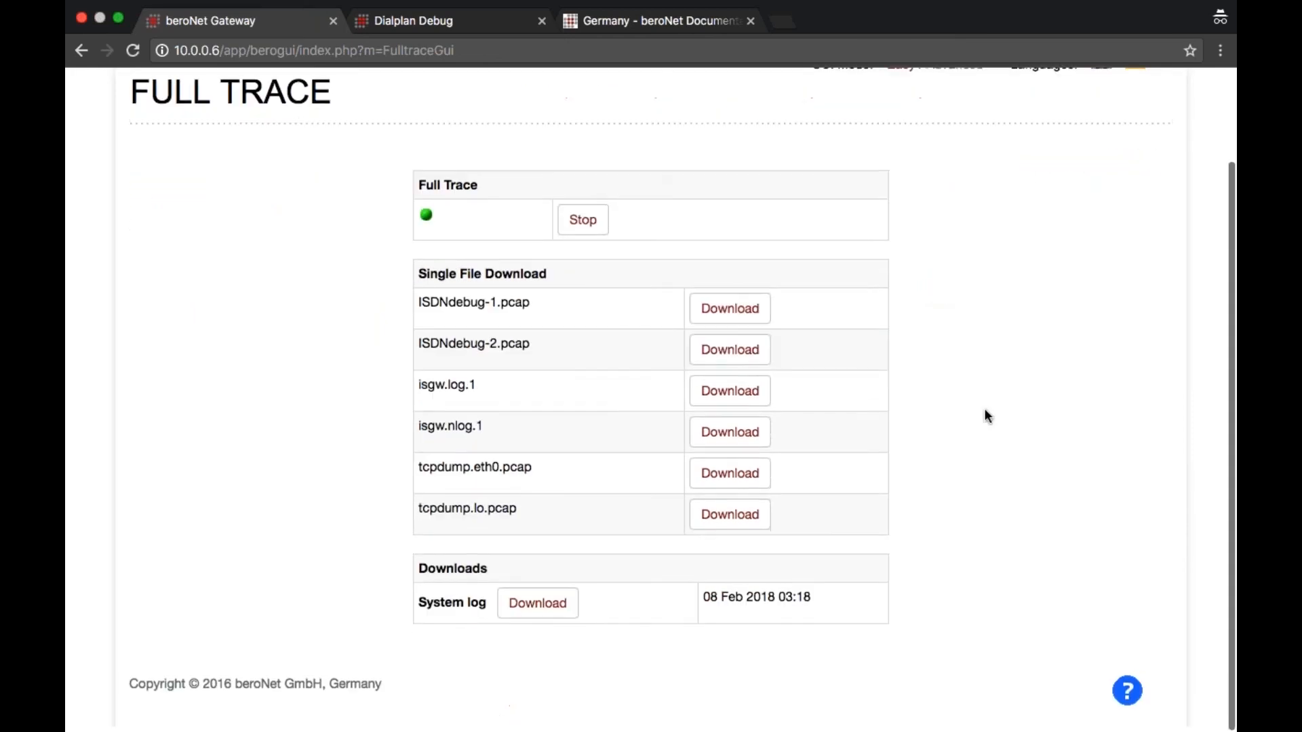
pyautogui.click(583, 222)
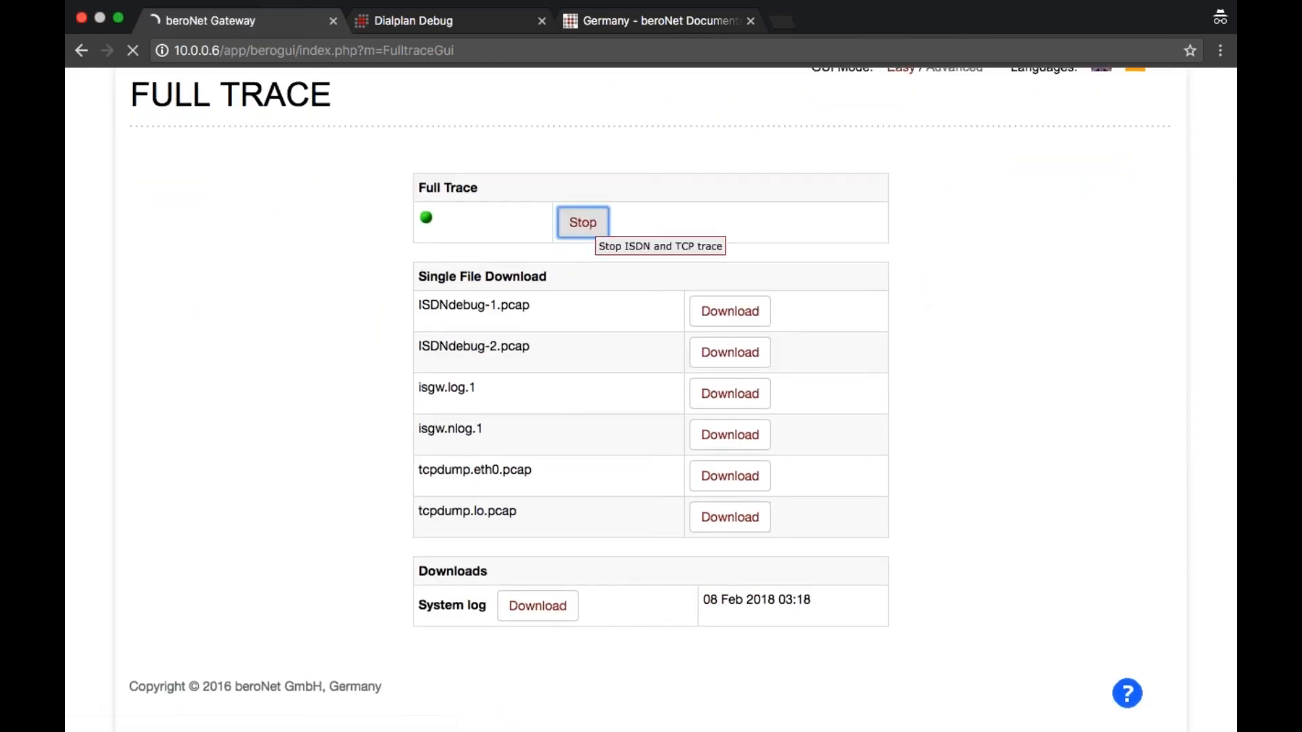